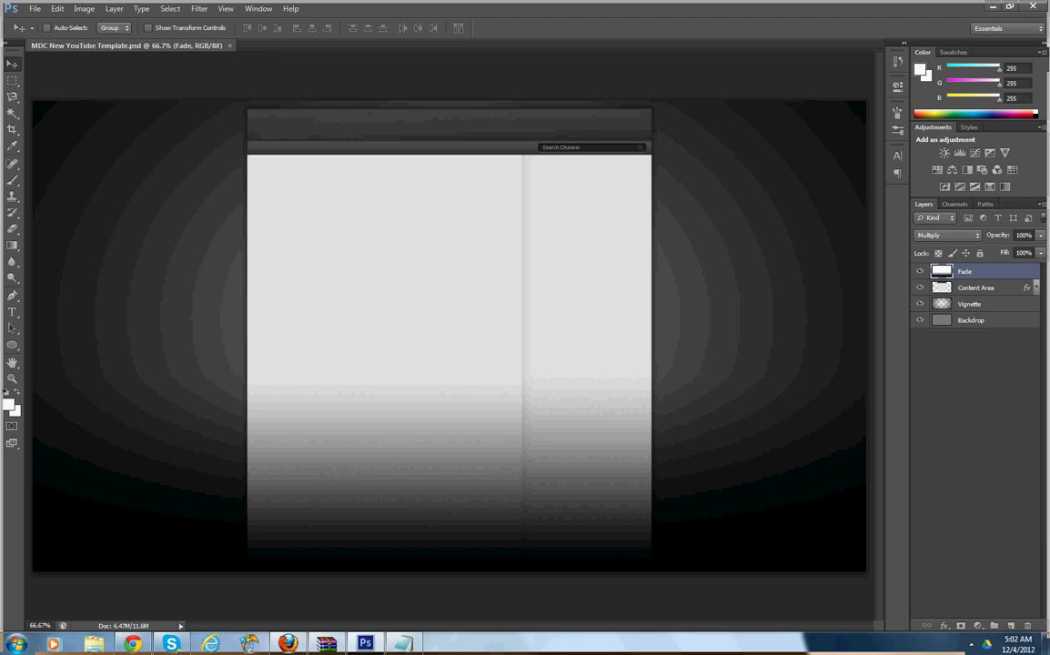
- Delete the Fade layer from the YouTube template
{"action": "left_click", "coordinate": [919, 288]}
{"action": "left_click", "coordinate": [919, 287]}
{"action": "left_click", "coordinate": [919, 271]}
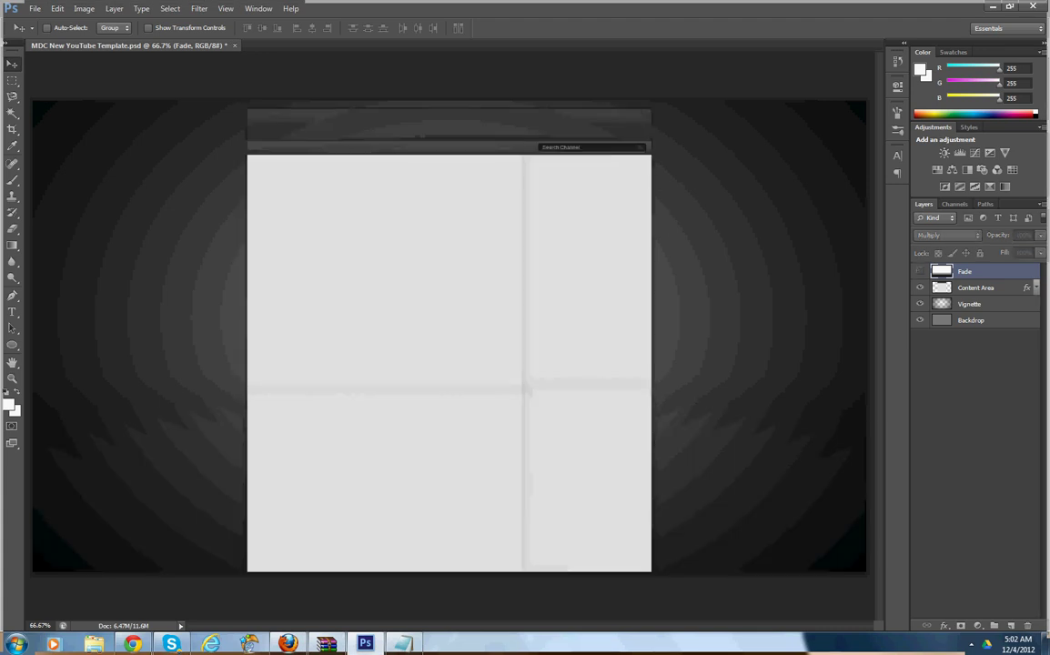
{"action": "right_click", "coordinate": [965, 271]}
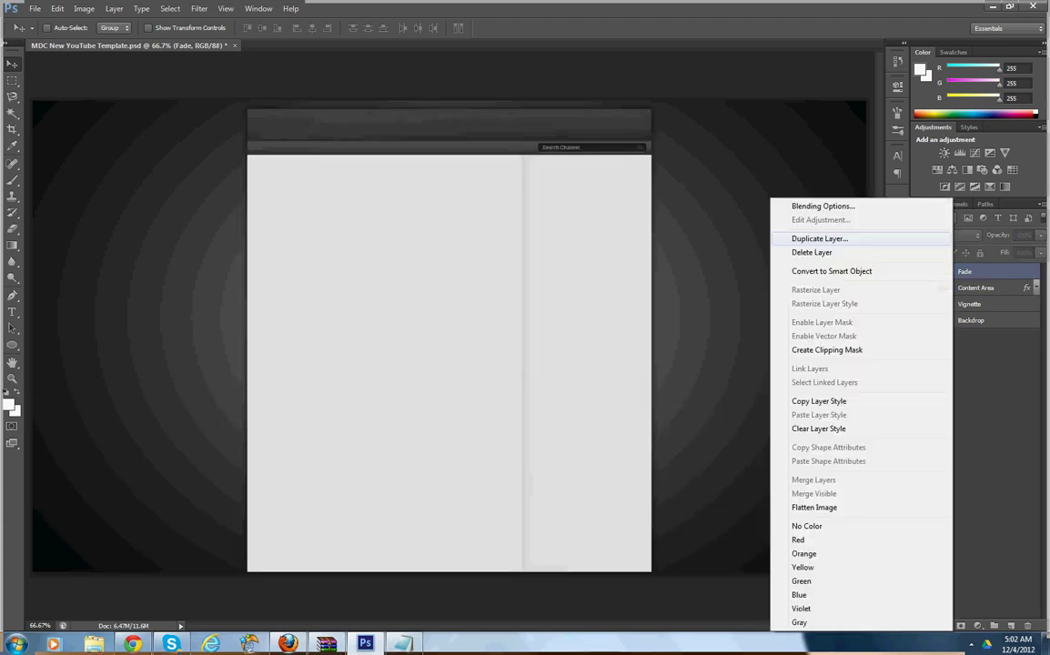
{"action": "left_click", "coordinate": [811, 251]}
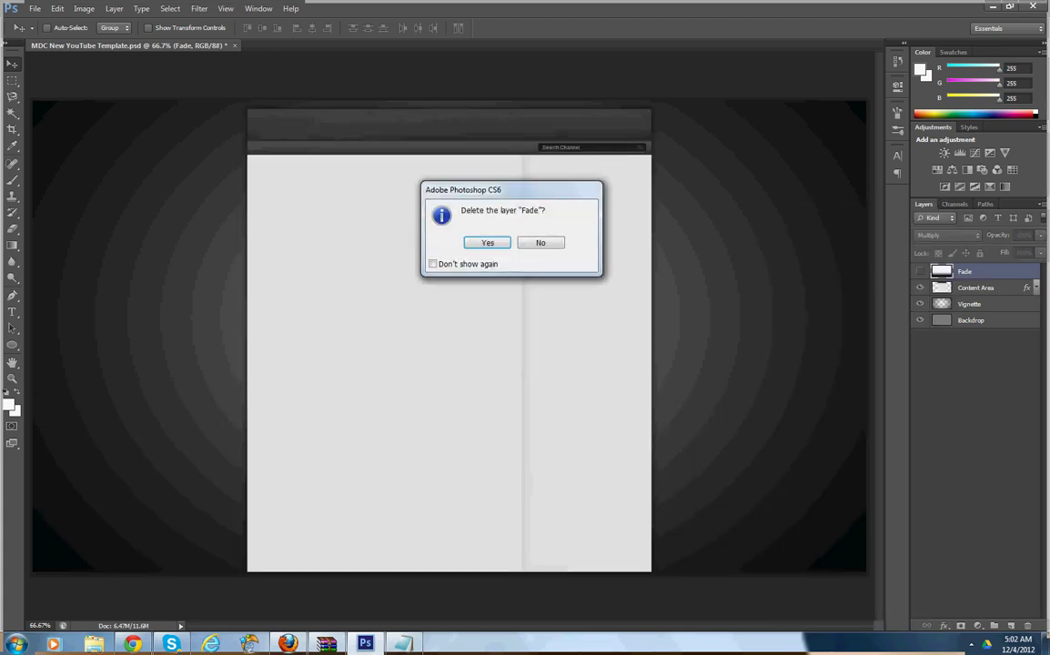
{"action": "key", "text": "Return"}
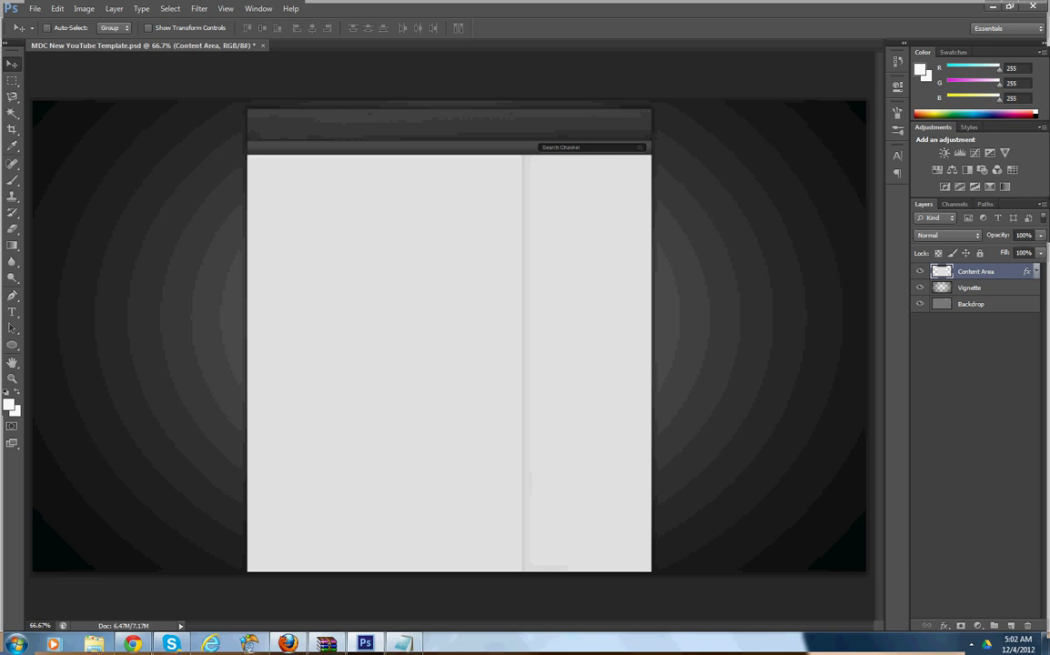
- Select the Backdrop layer and hide the Vignette and Content Area layers above it
{"action": "left_click", "coordinate": [971, 304]}
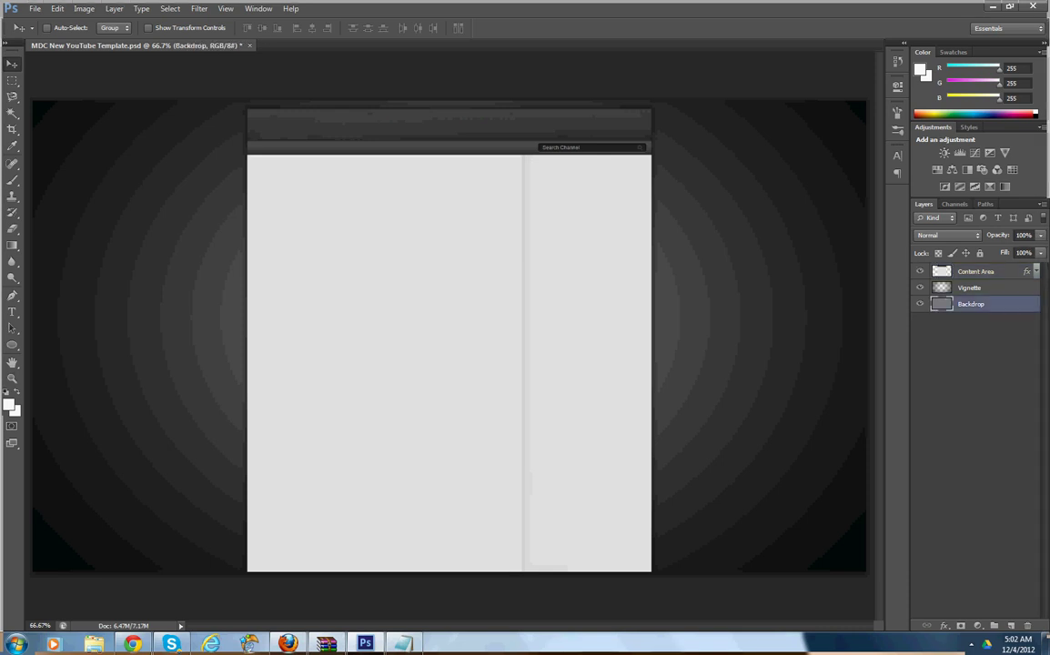
{"action": "left_click", "coordinate": [919, 288]}
{"action": "left_click", "coordinate": [919, 271]}
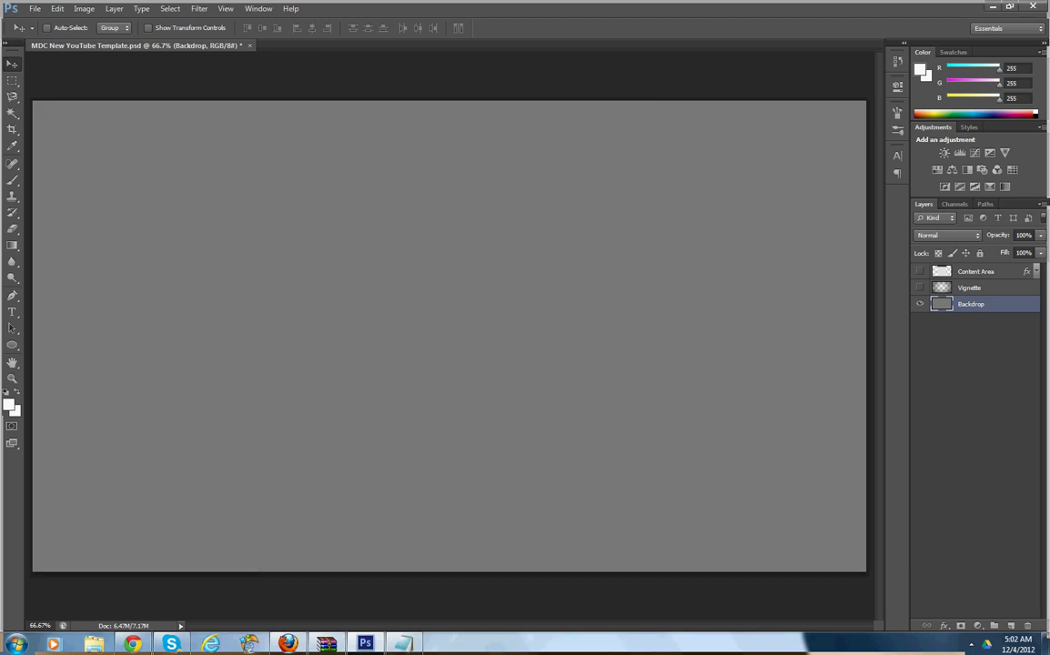
- Set the foreground colour to black (000000) and fill the Backdrop layer with it using the Paint Bucket
{"action": "left_click", "coordinate": [8, 404]}
{"action": "left_click_drag", "start_coordinate": [684, 386], "coordinate": [635, 475]}
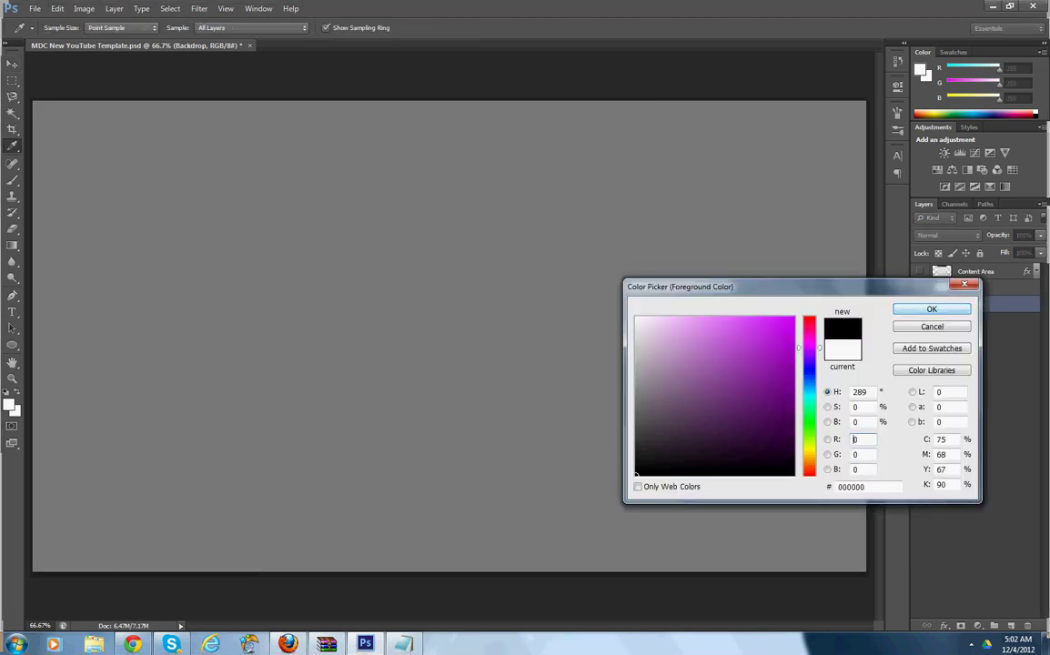
{"action": "key", "text": "Return"}
{"action": "key", "text": "v"}
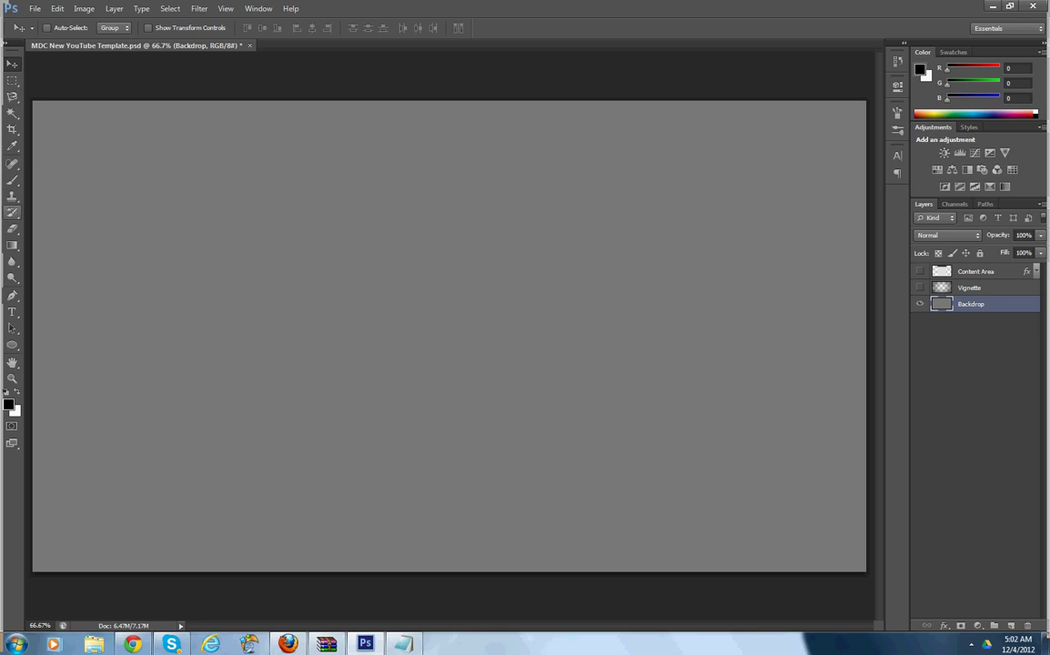
{"action": "left_click", "coordinate": [12, 245]}
{"action": "left_click", "coordinate": [74, 255]}
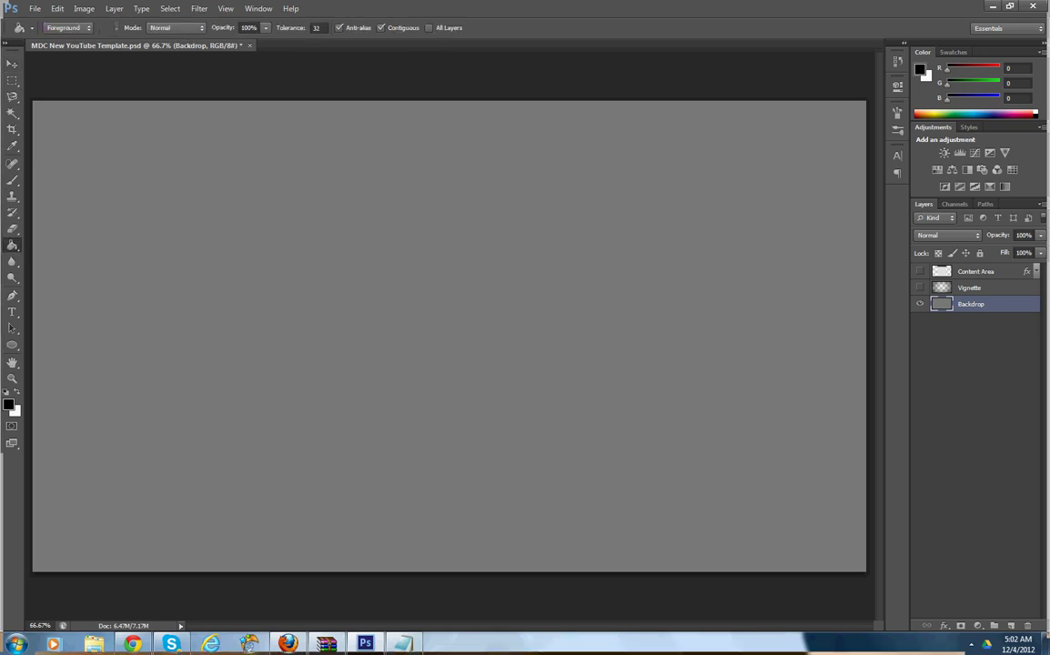
{"action": "left_click", "coordinate": [448, 335]}
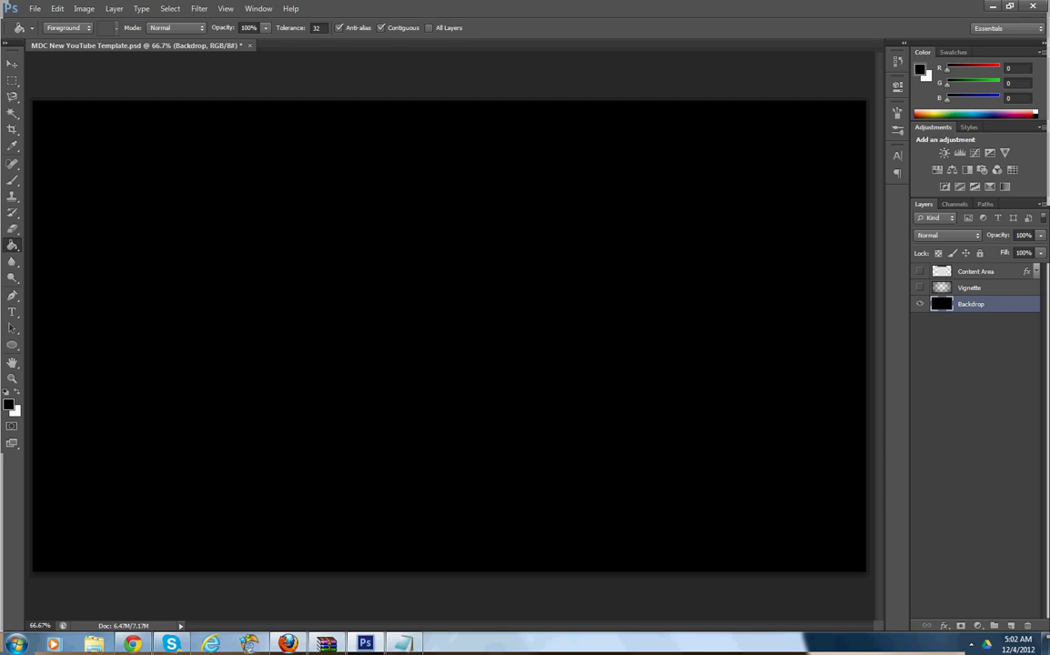
- Apply a radial gradient in purple (d200ff) to the Backdrop layer, running straight down from above the canvas's top centre to below its bottom edge
{"action": "left_click", "coordinate": [12, 244]}
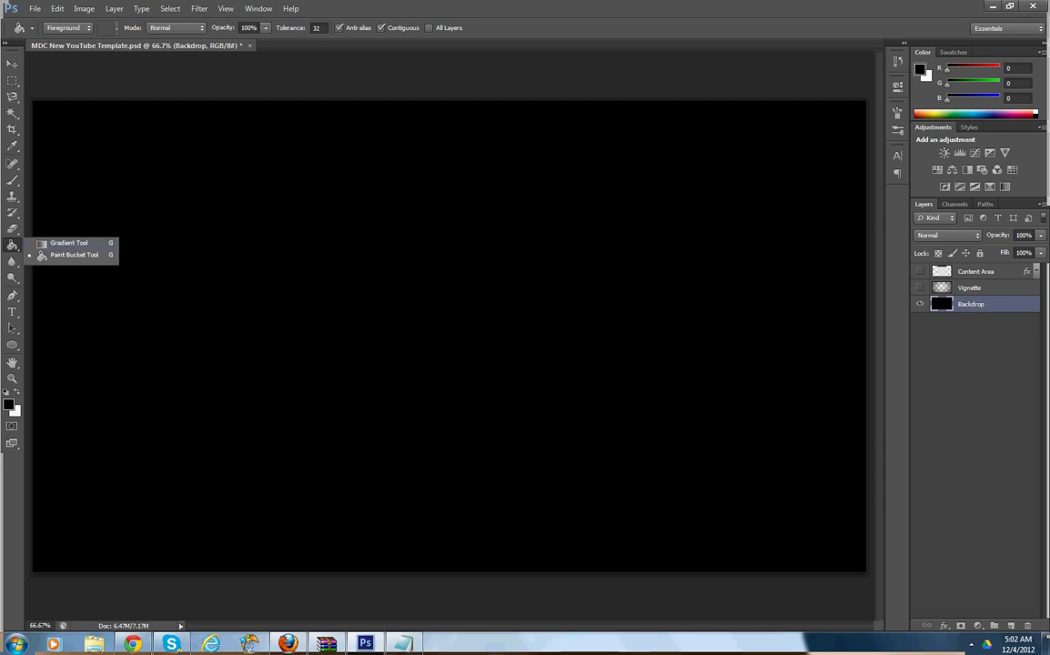
{"action": "left_click", "coordinate": [69, 242]}
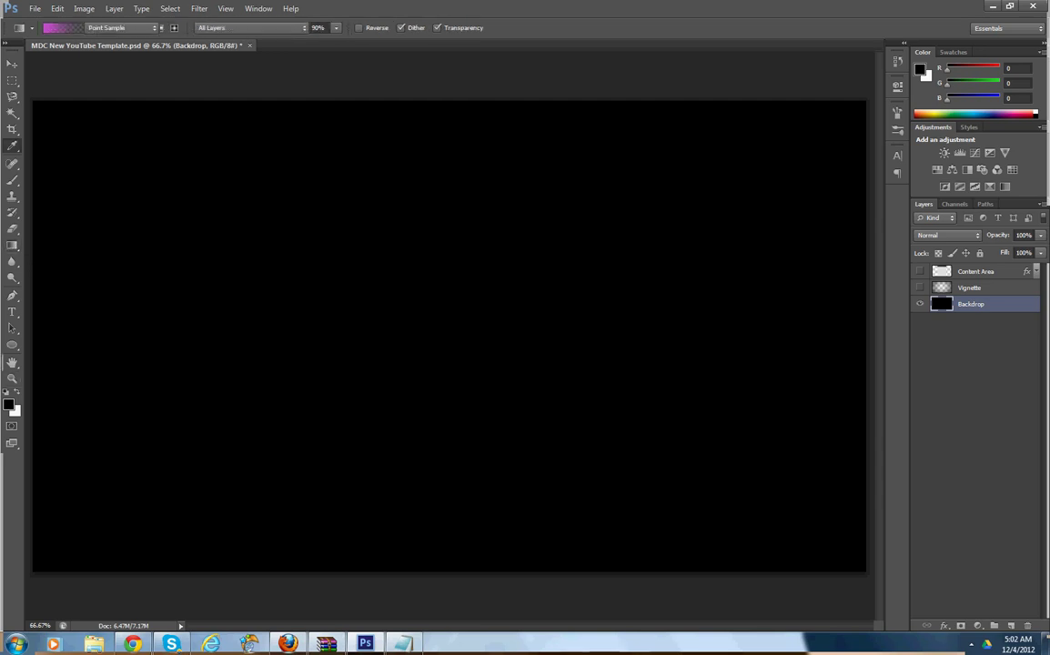
{"action": "left_click", "coordinate": [8, 404]}
{"action": "left_click", "coordinate": [793, 318]}
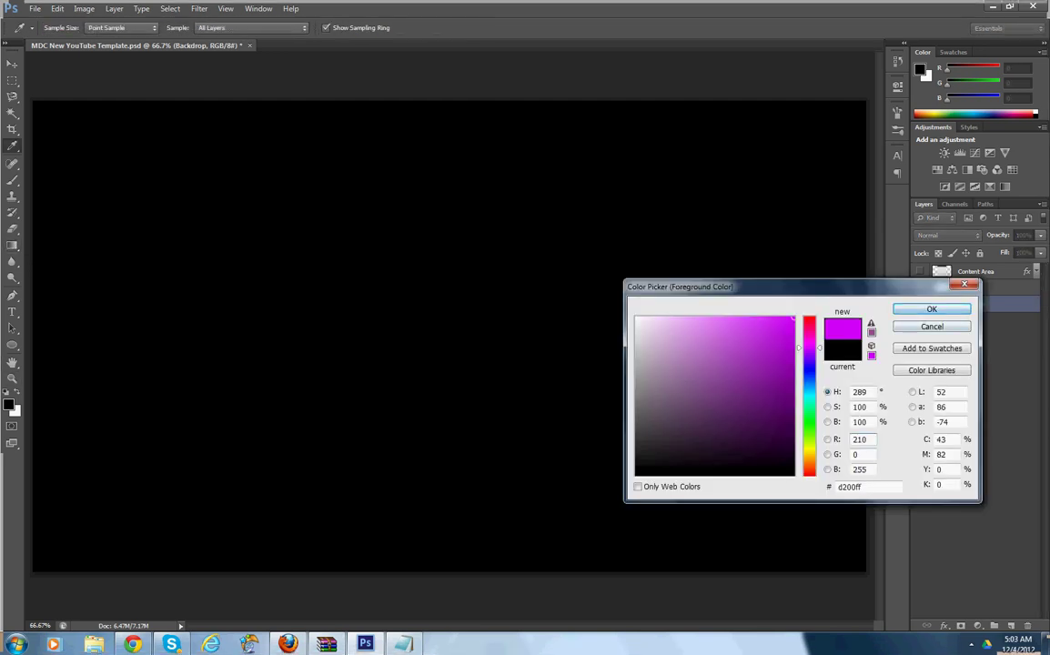
{"action": "key", "text": "Return"}
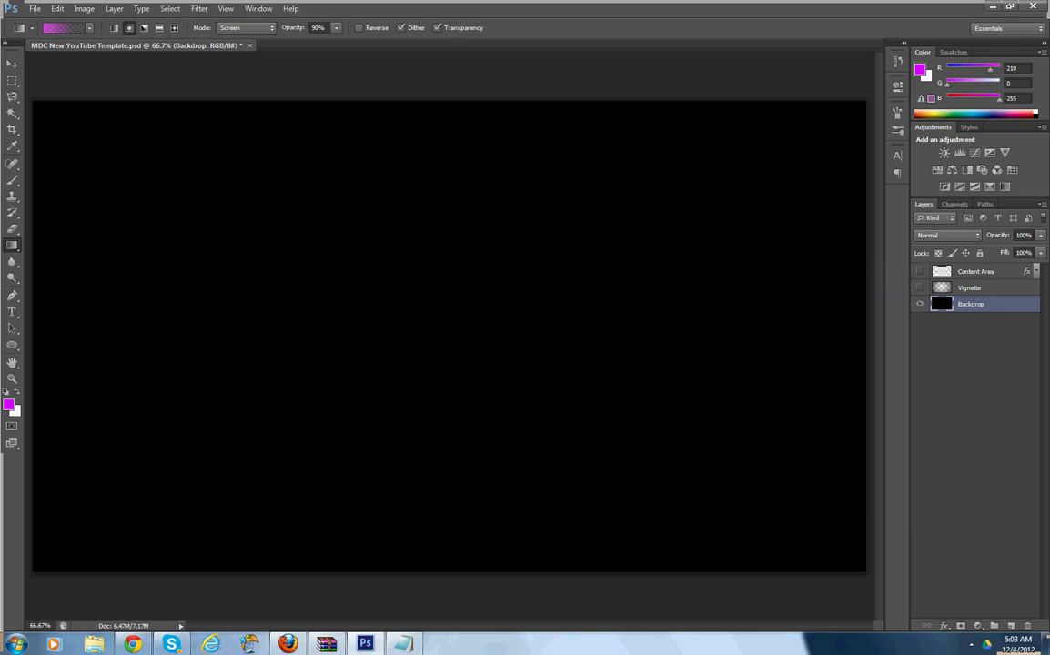
{"action": "left_click_drag", "start_coordinate": [436, 64], "coordinate": [436, 619]}
{"action": "mouse_move", "coordinate": [403, 644]}
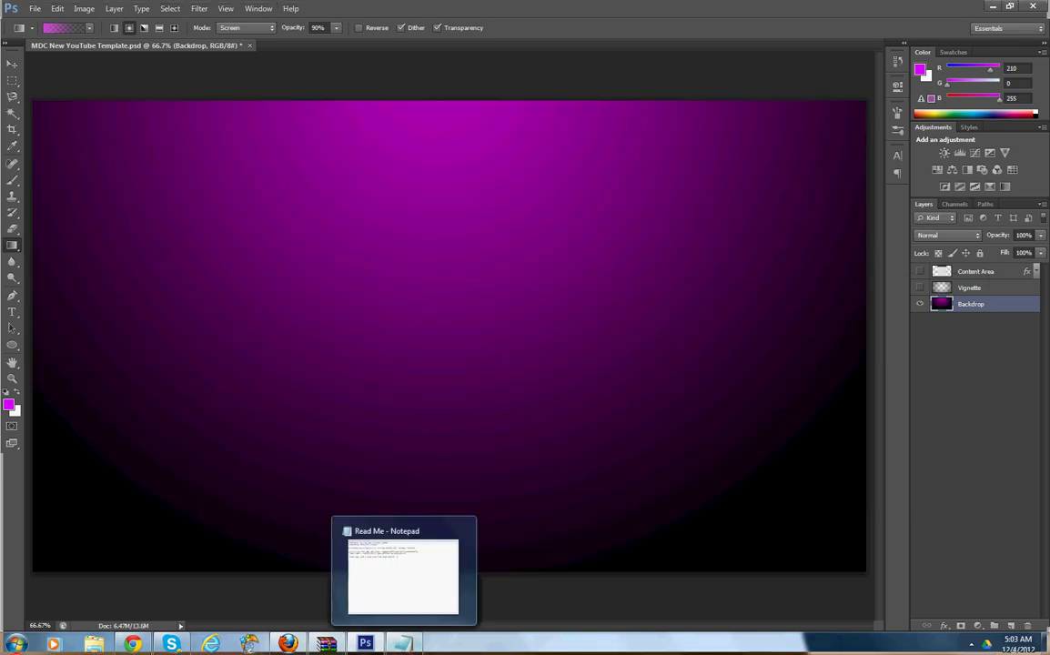
- Show the Content Area layer again and toggle the Vignette layer to compare the backdrop with and without it
{"action": "left_click", "coordinate": [919, 287]}
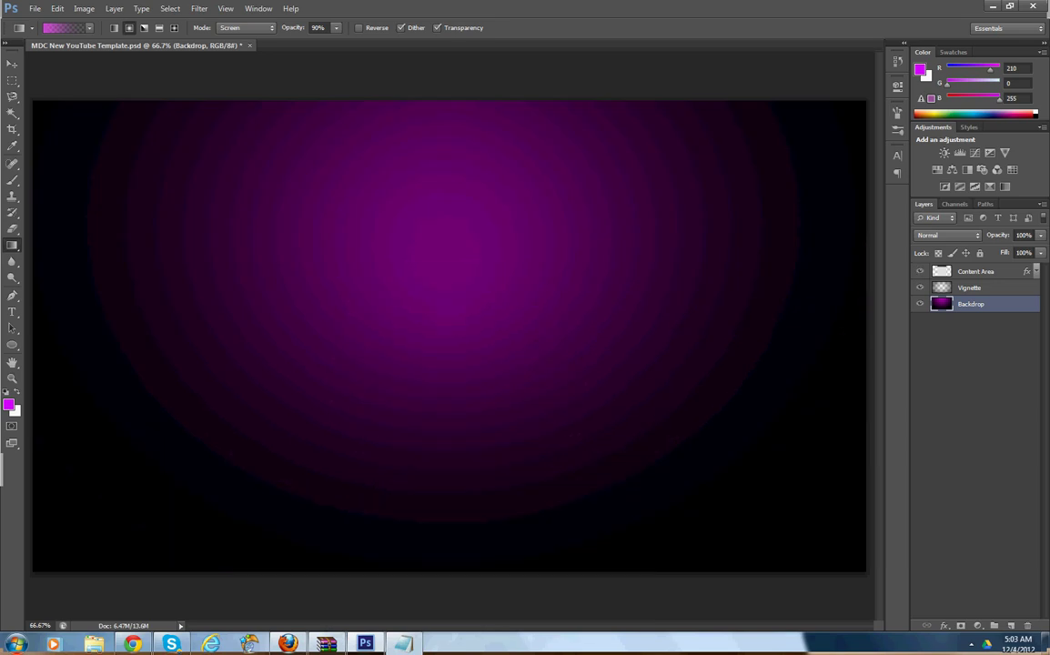
{"action": "left_click", "coordinate": [919, 271]}
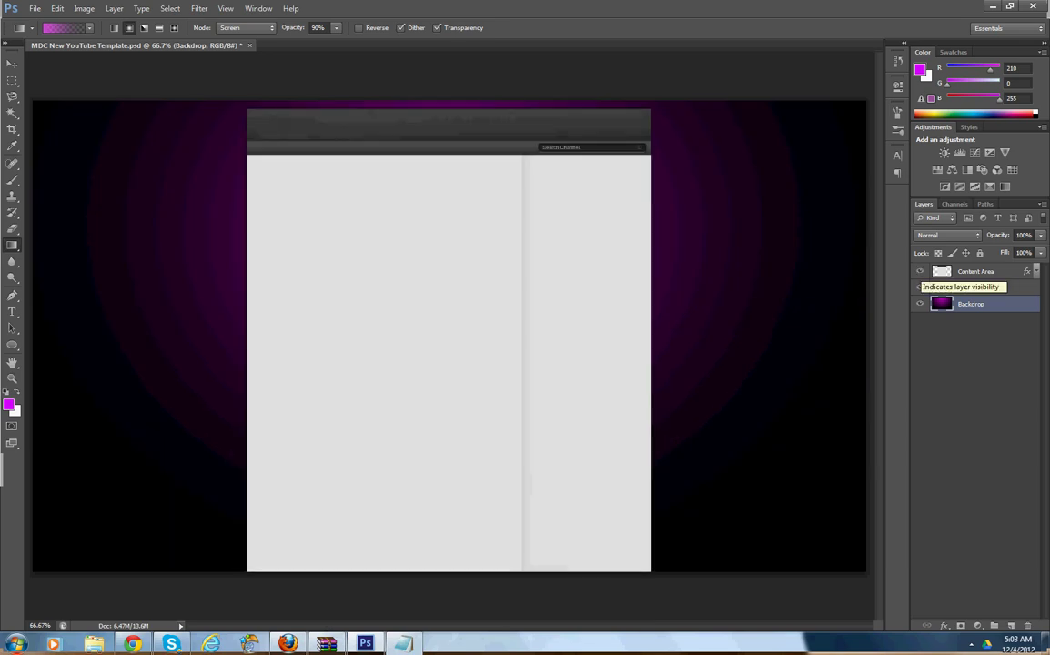
{"action": "left_click", "coordinate": [918, 288]}
{"action": "left_click", "coordinate": [919, 288]}
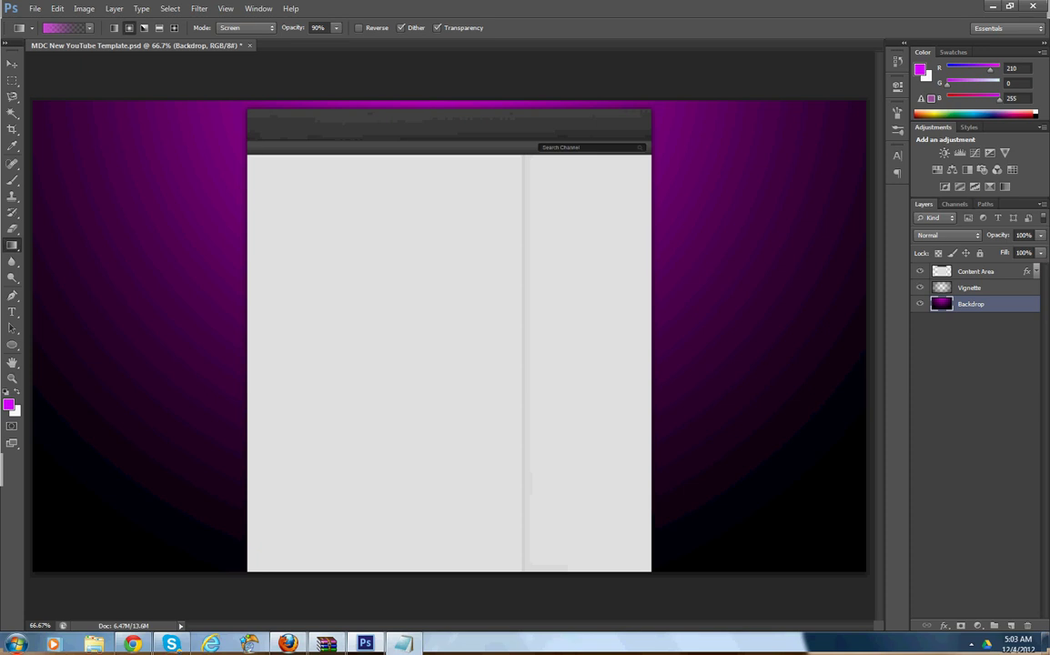
{"action": "left_click", "coordinate": [919, 288]}
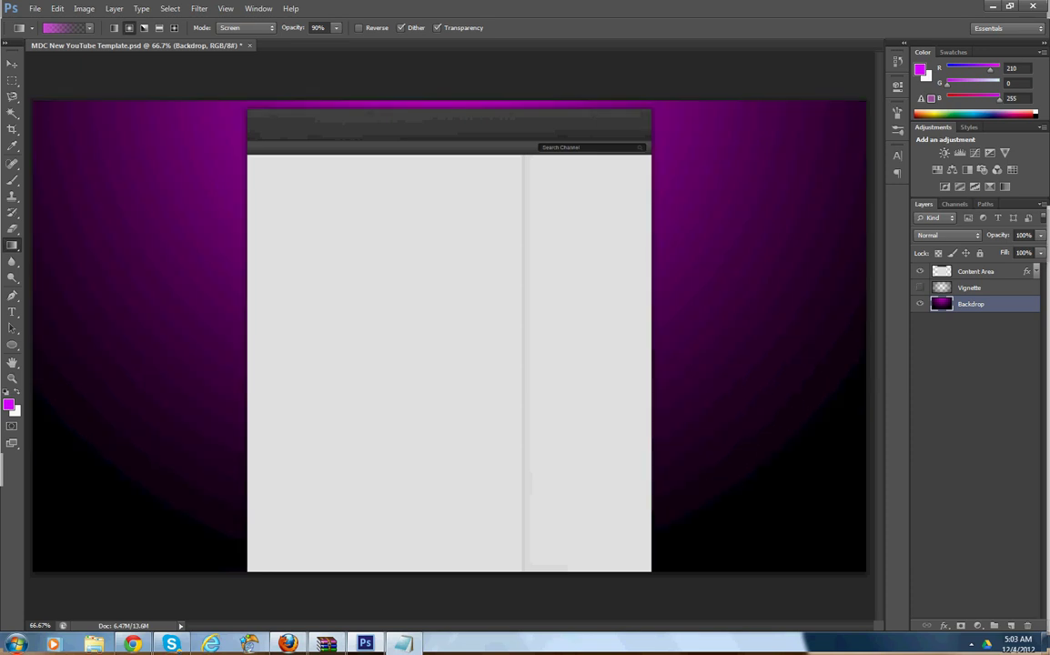
- Delete the Vignette layer
{"action": "left_click", "coordinate": [965, 288]}
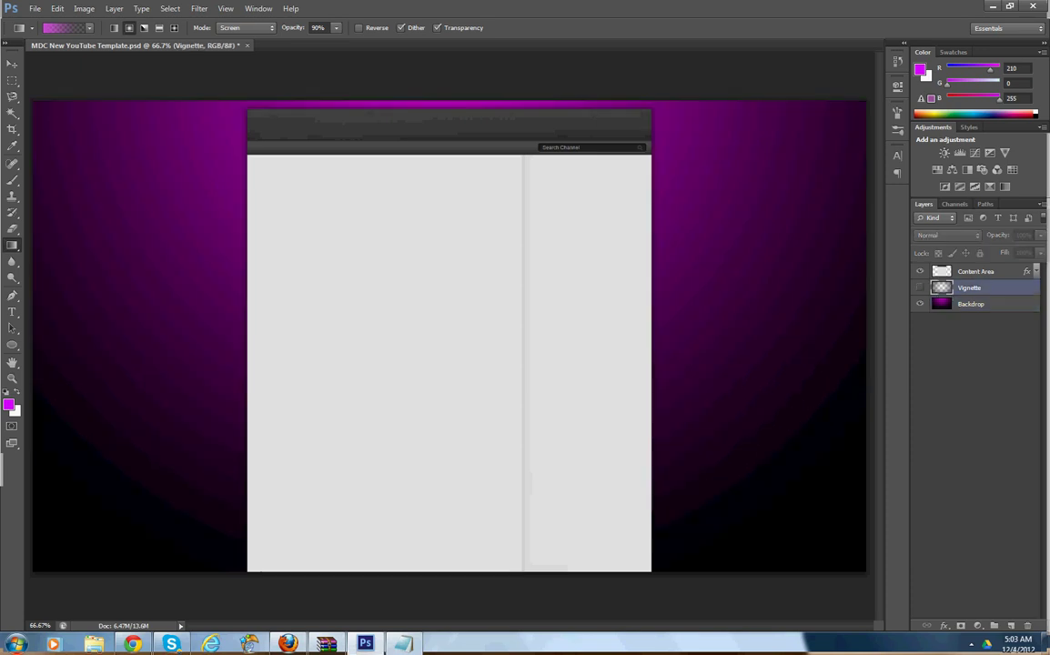
{"action": "right_click", "coordinate": [963, 287]}
{"action": "left_click", "coordinate": [819, 252]}
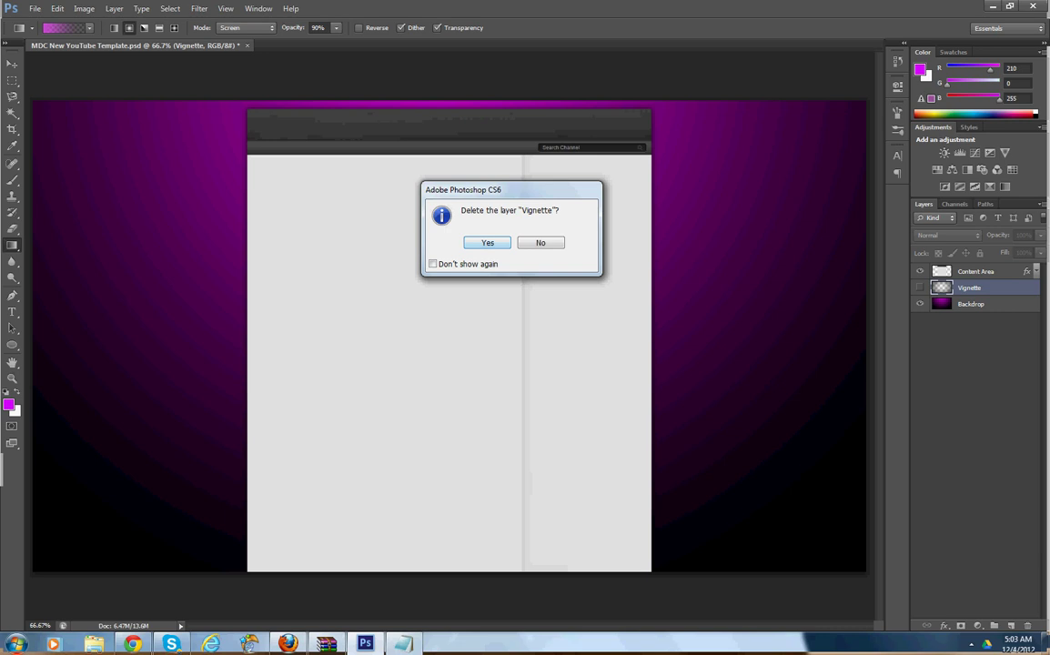
{"action": "key", "text": "Return"}
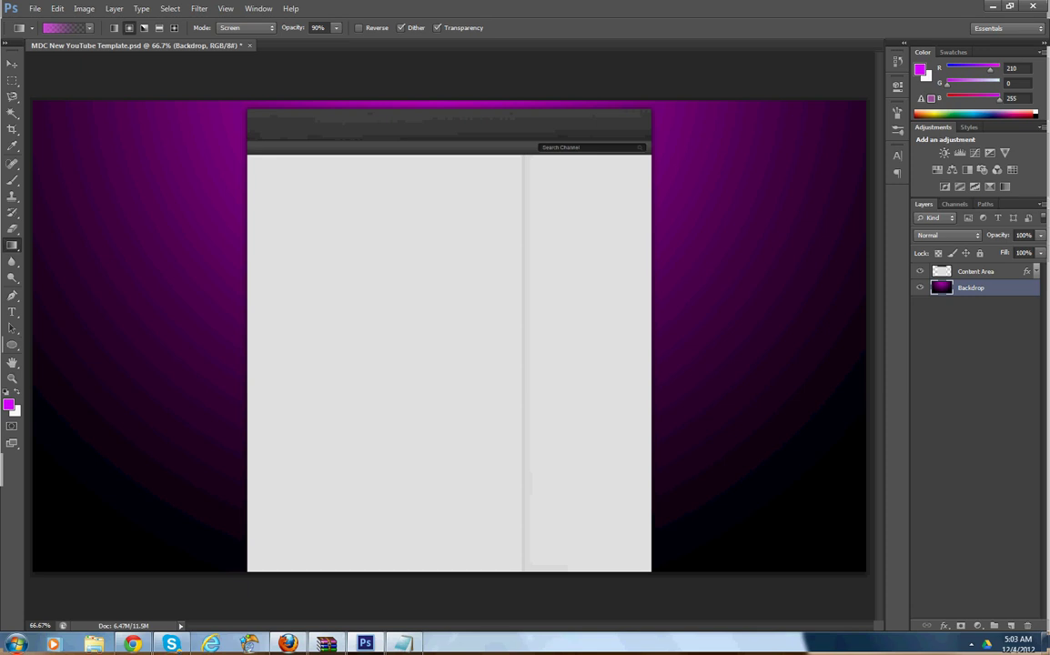
- Hide the Content Area layer and start a 150 pt Dodger text in the lower left part of the canvas
{"action": "left_click", "coordinate": [12, 312]}
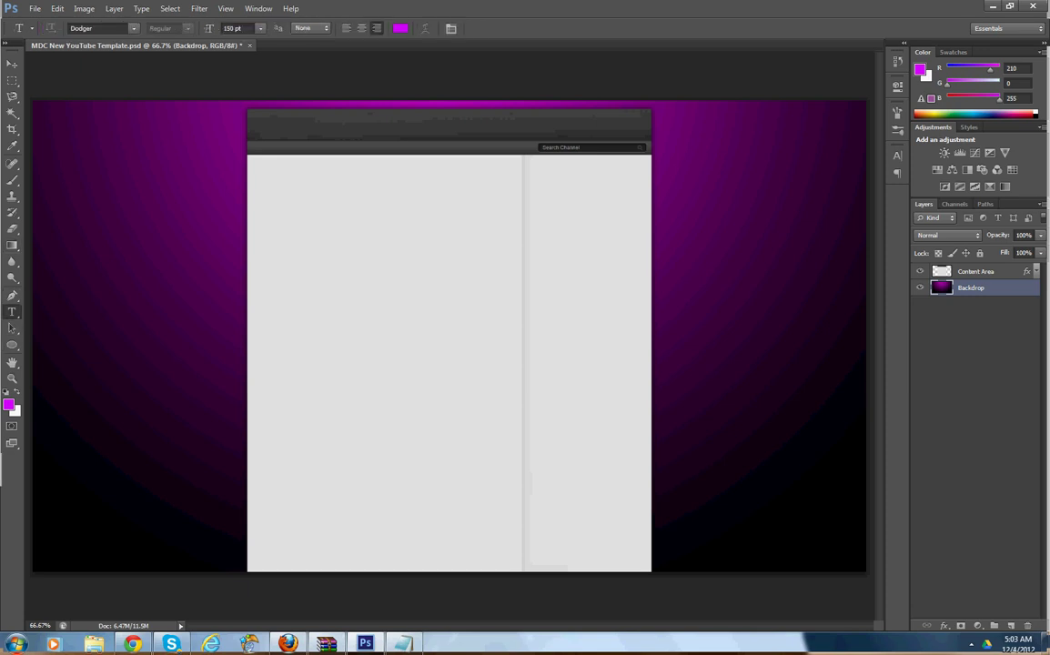
{"action": "left_click", "coordinate": [204, 278]}
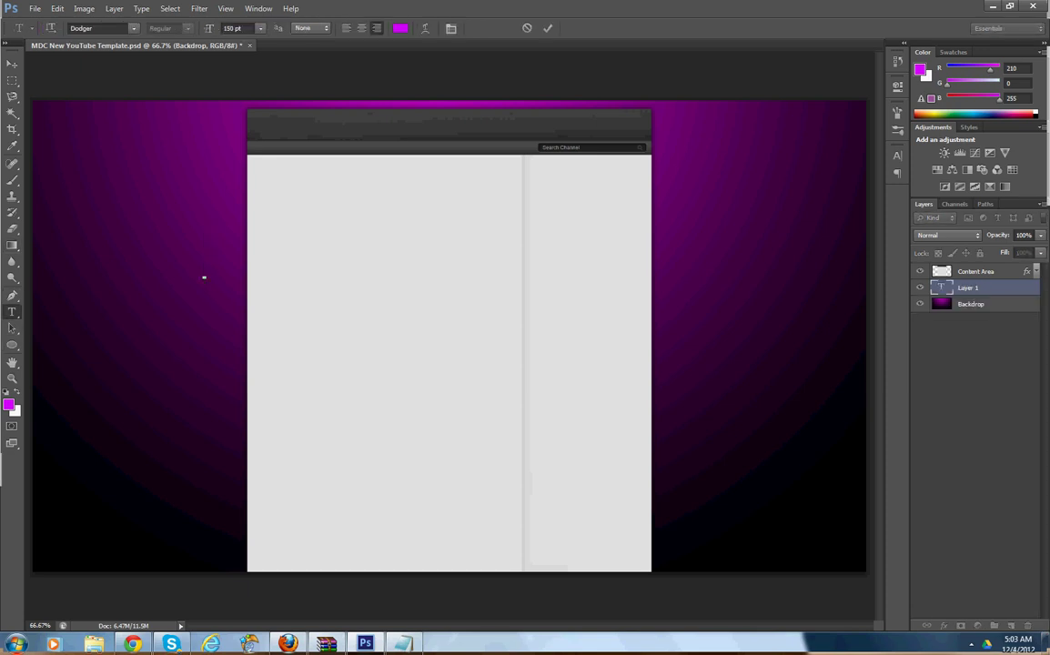
{"action": "left_click", "coordinate": [918, 271]}
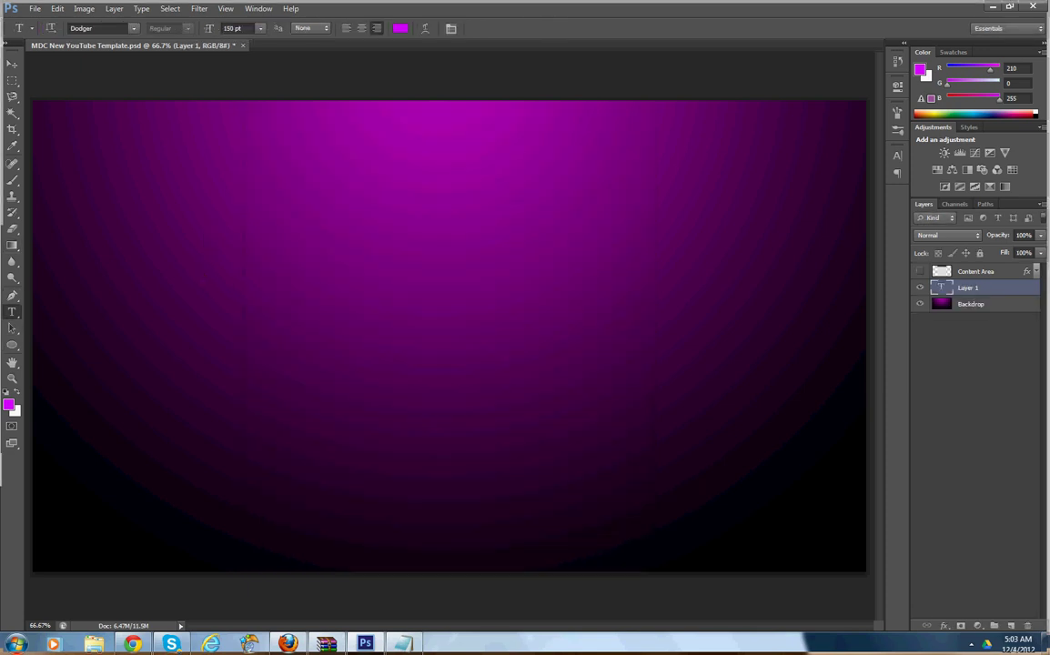
{"action": "left_click", "coordinate": [251, 287]}
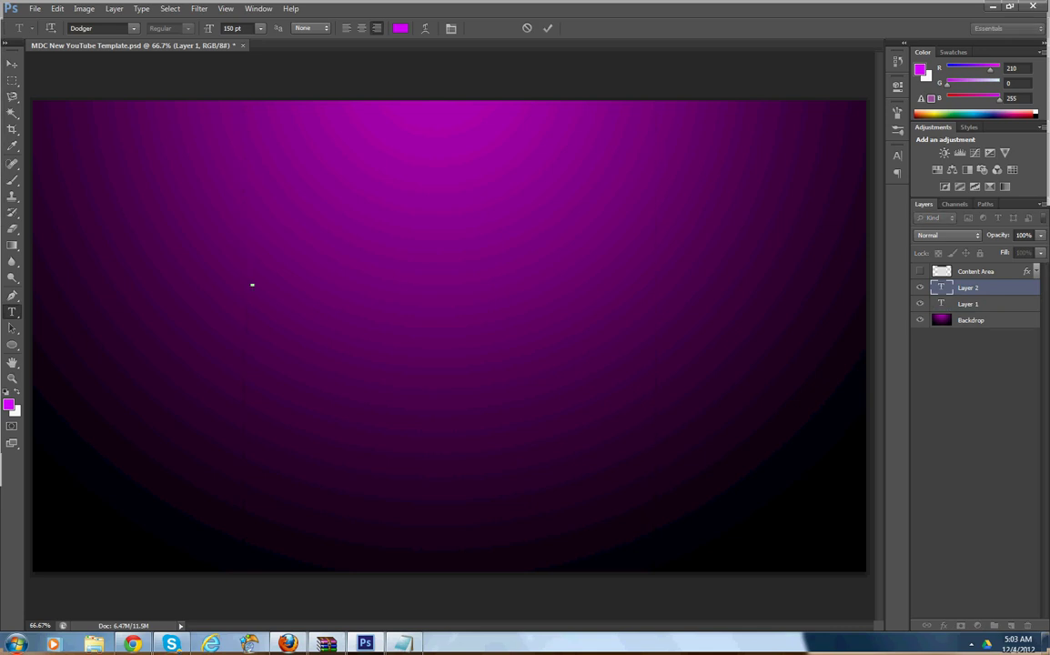
{"action": "left_click_drag", "start_coordinate": [252, 288], "coordinate": [265, 443]}
{"action": "type", "text": "MR"}
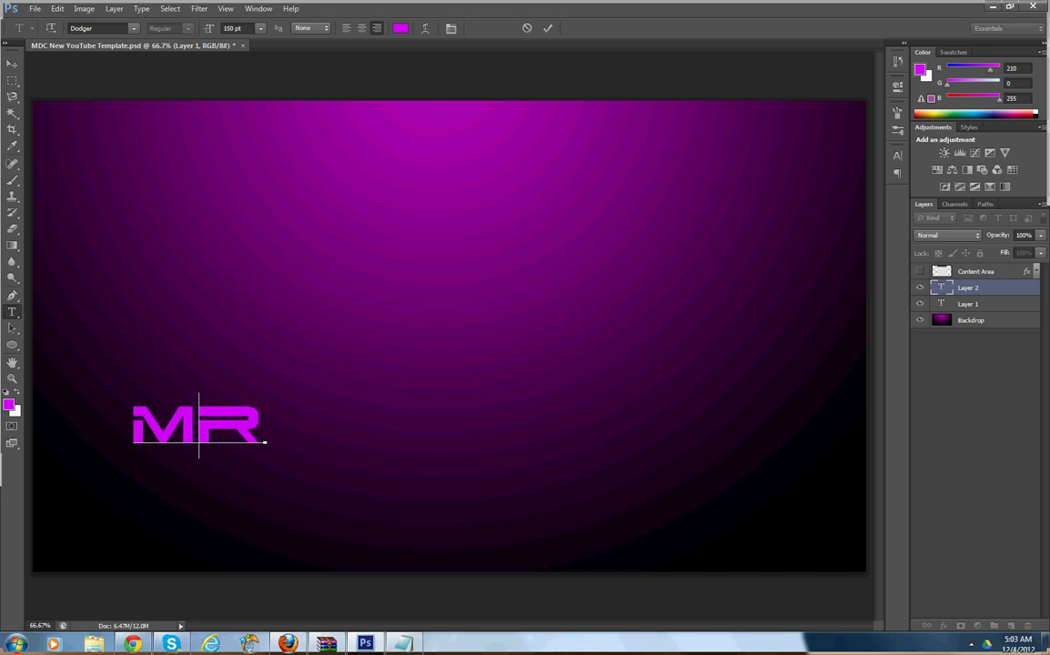
{"action": "key", "text": "BackSpace"}
{"action": "key", "text": "BackSpace"}
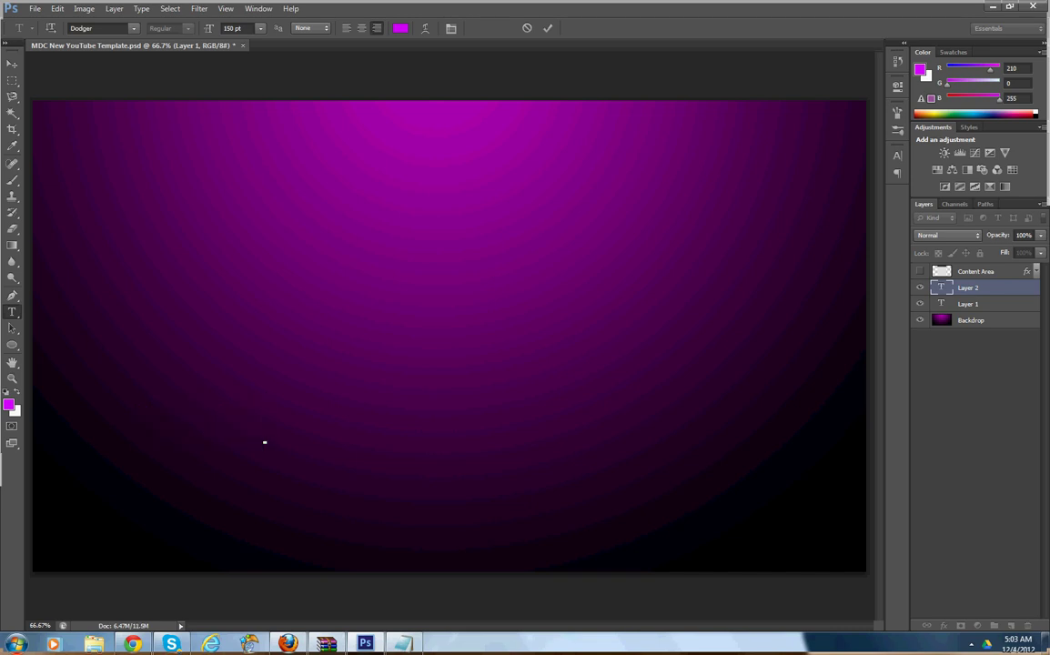
- Set the text colour to white (ffffff) and enter the channel title "MREXILE"
{"action": "left_click", "coordinate": [9, 404]}
{"action": "left_click", "coordinate": [636, 318]}
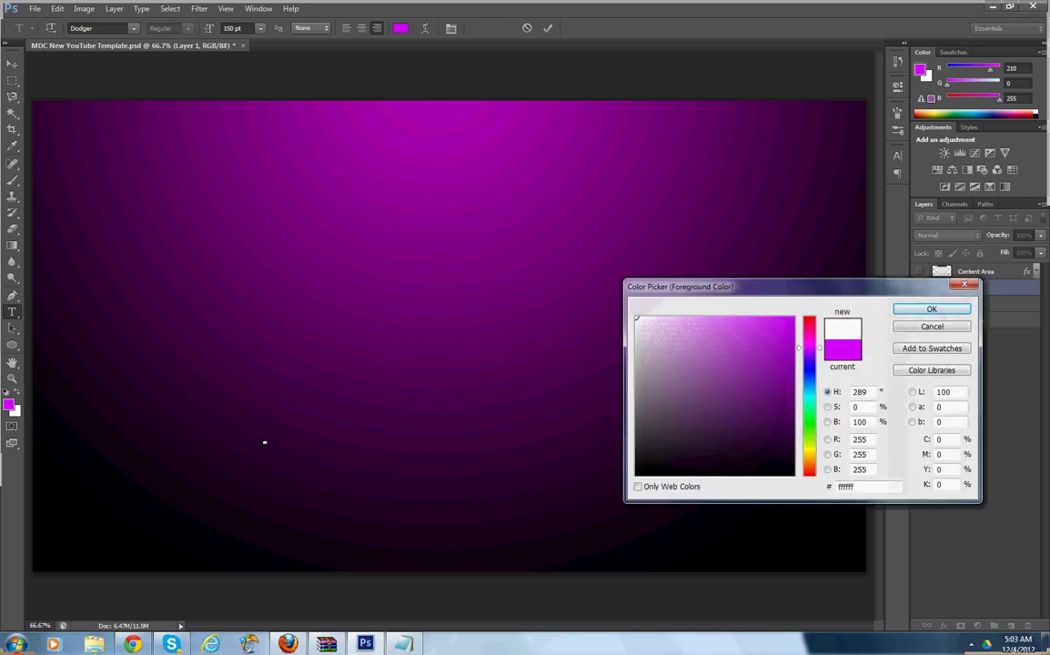
{"action": "key", "text": "Return"}
{"action": "type", "text": "MRE"}
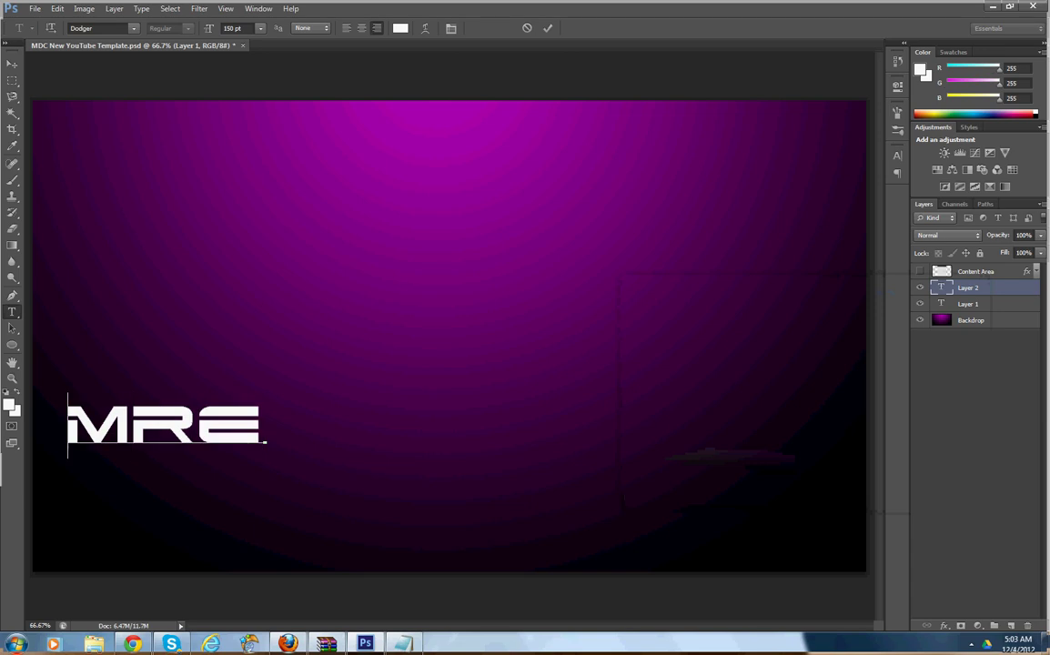
{"action": "type", "text": "XILE"}
- Place the MREXILE text vertically, rotated 90° counterclockwise, in the backdrop's left side strip, and show the Content Area layer again
{"action": "left_click_drag", "start_coordinate": [264, 442], "coordinate": [518, 467]}
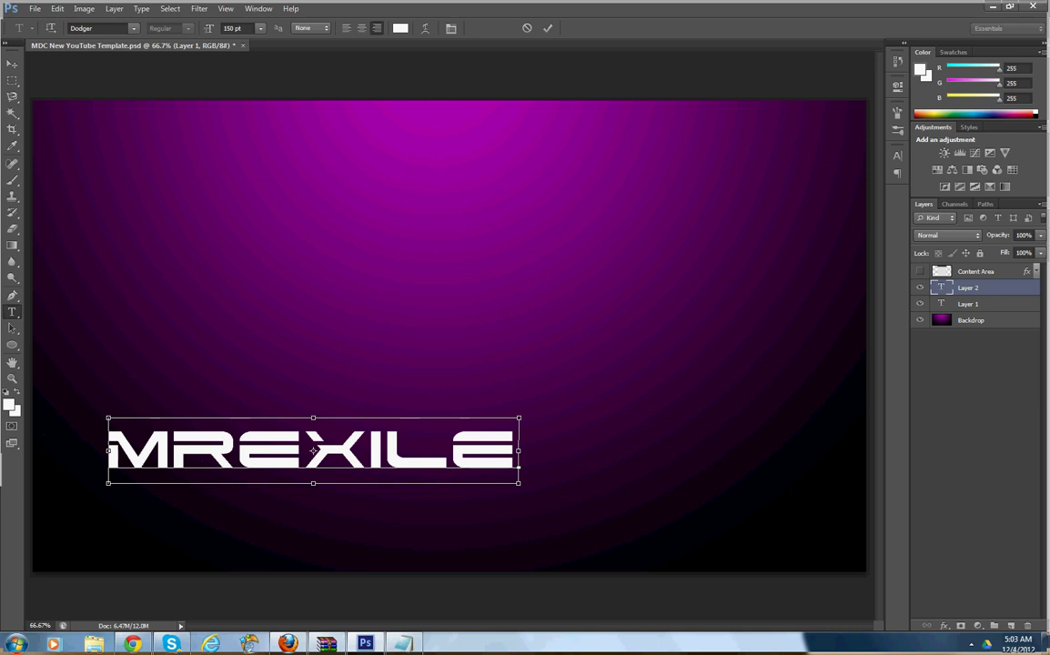
{"action": "left_click_drag", "start_coordinate": [537, 414], "coordinate": [287, 193]}
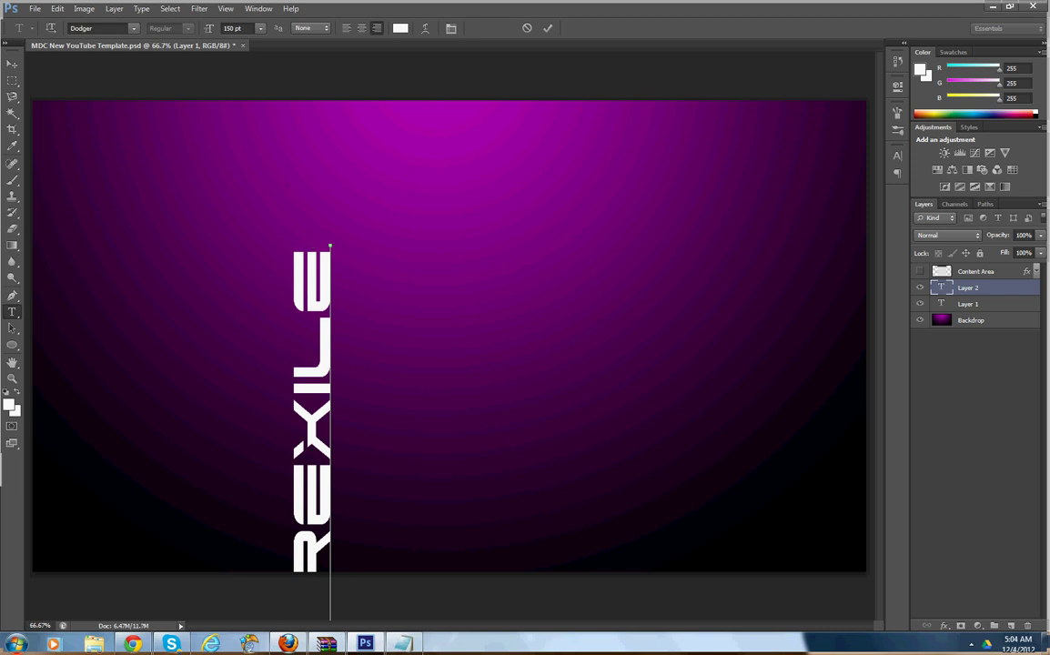
{"action": "left_click_drag", "start_coordinate": [310, 441], "coordinate": [256, 324]}
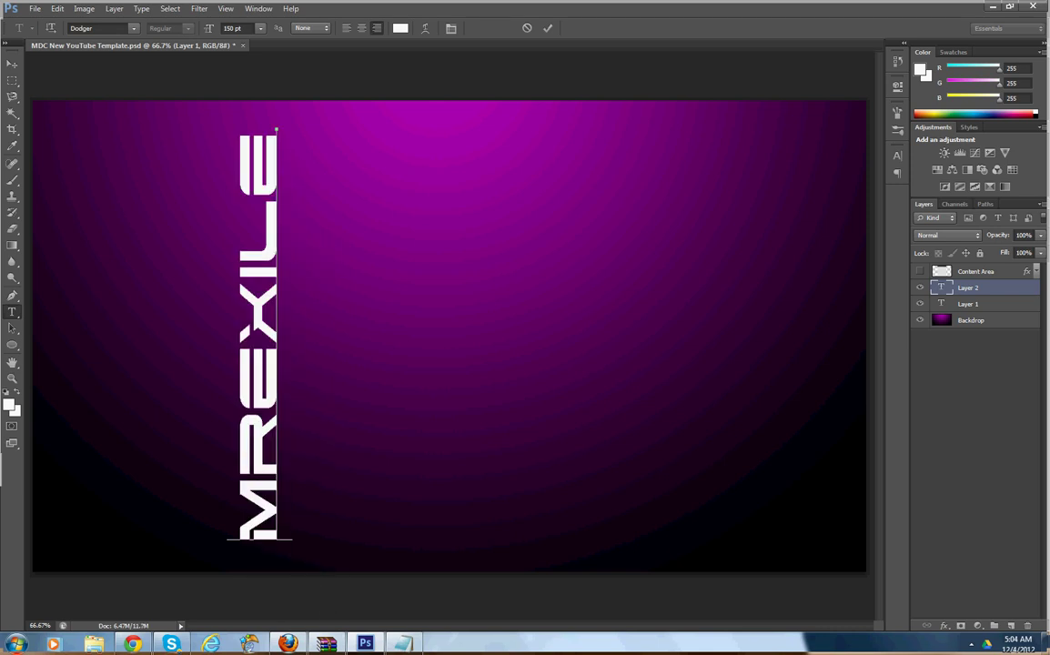
{"action": "left_click_drag", "start_coordinate": [277, 131], "coordinate": [185, 109]}
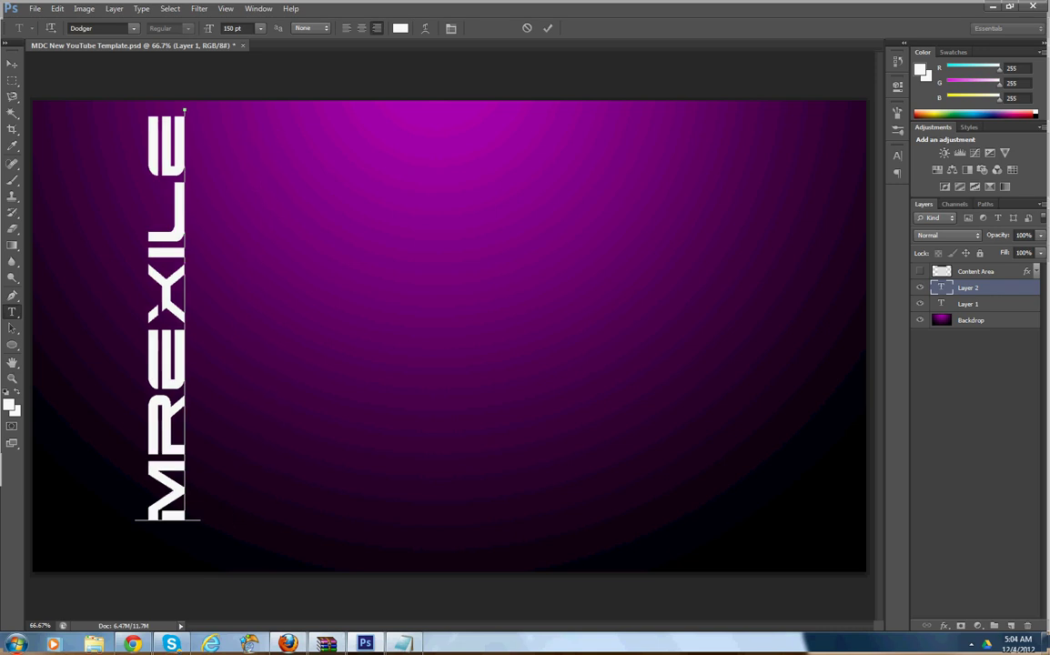
{"action": "key", "text": "ctrl+Return"}
{"action": "left_click", "coordinate": [919, 271]}
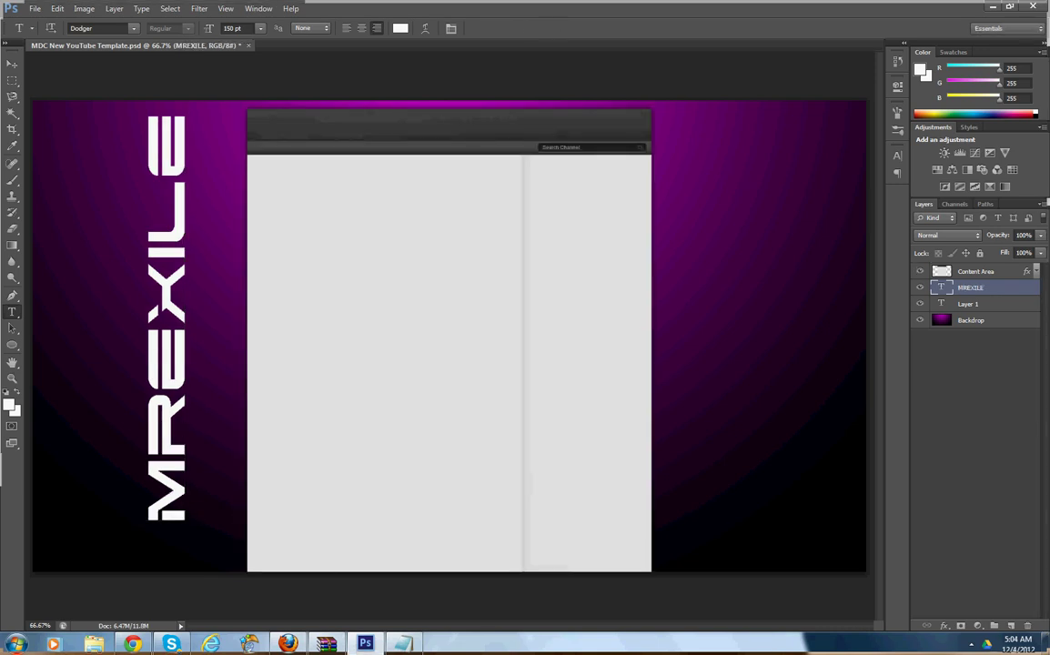
- Move the MREXILE text closer to the content area and add a Gradient Overlay to its layer
{"action": "key", "text": "v"}
{"action": "left_click_drag", "start_coordinate": [182, 173], "coordinate": [213, 173]}
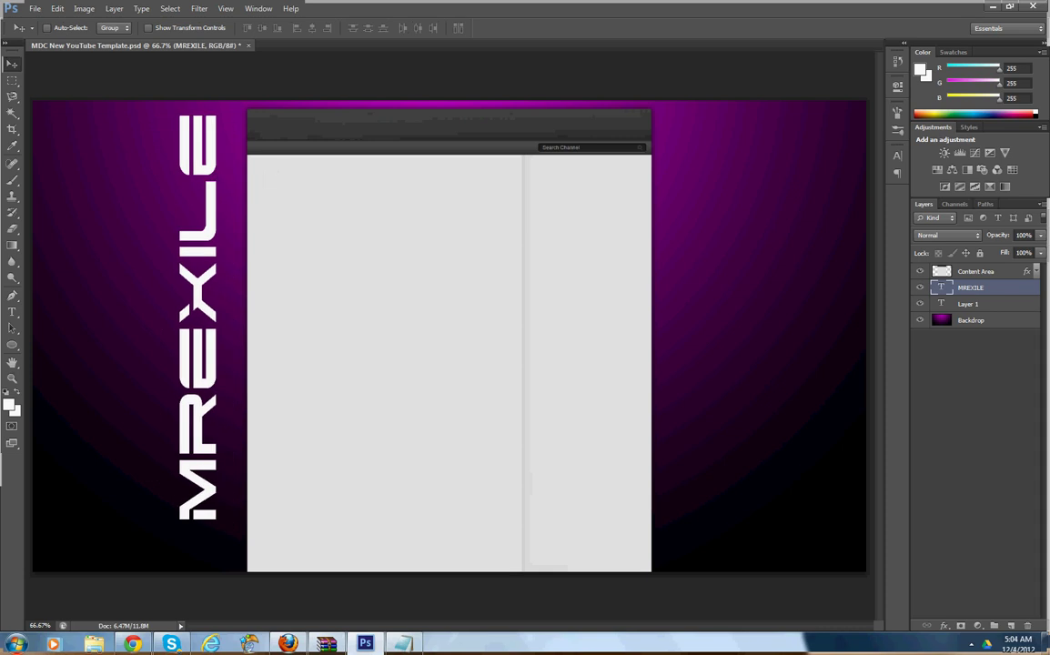
{"action": "right_click", "coordinate": [969, 287]}
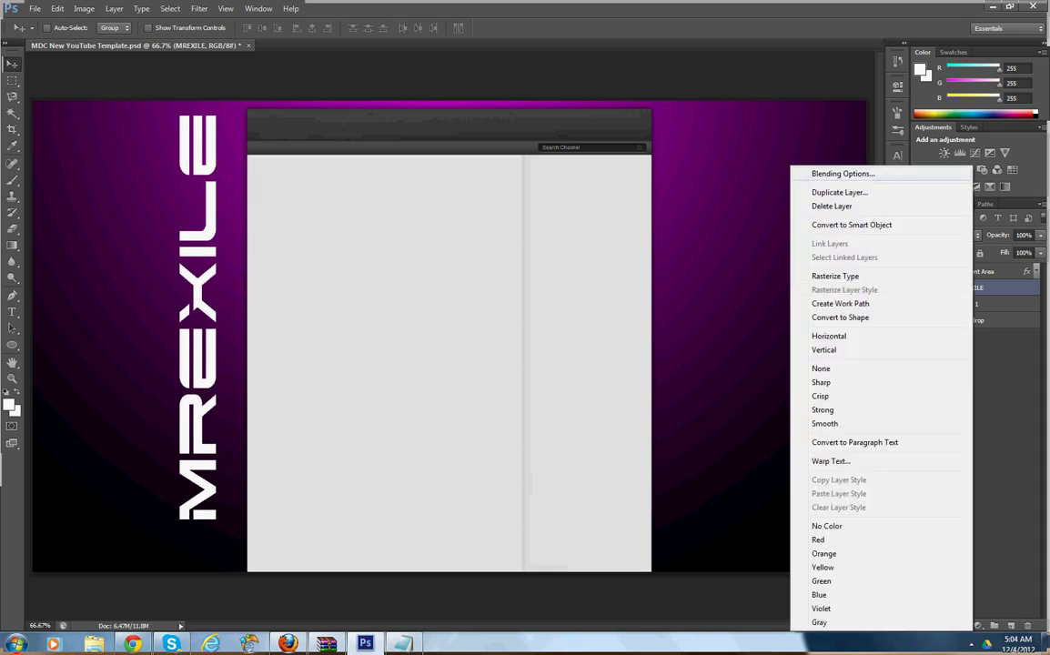
{"action": "left_click", "coordinate": [842, 173]}
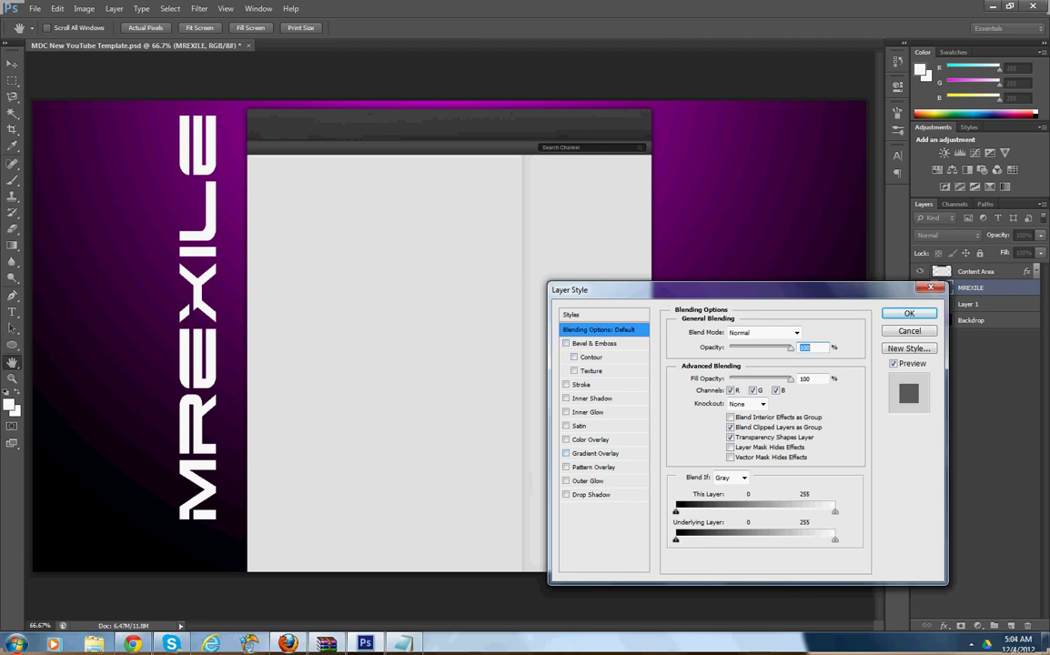
{"action": "left_click", "coordinate": [566, 453]}
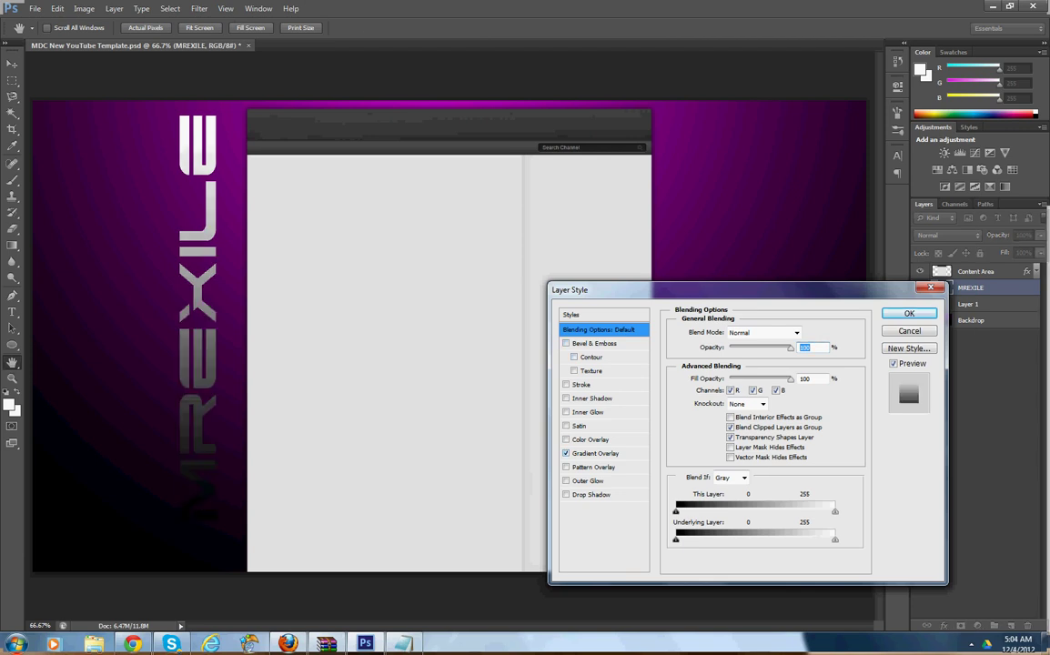
{"action": "left_click", "coordinate": [595, 453]}
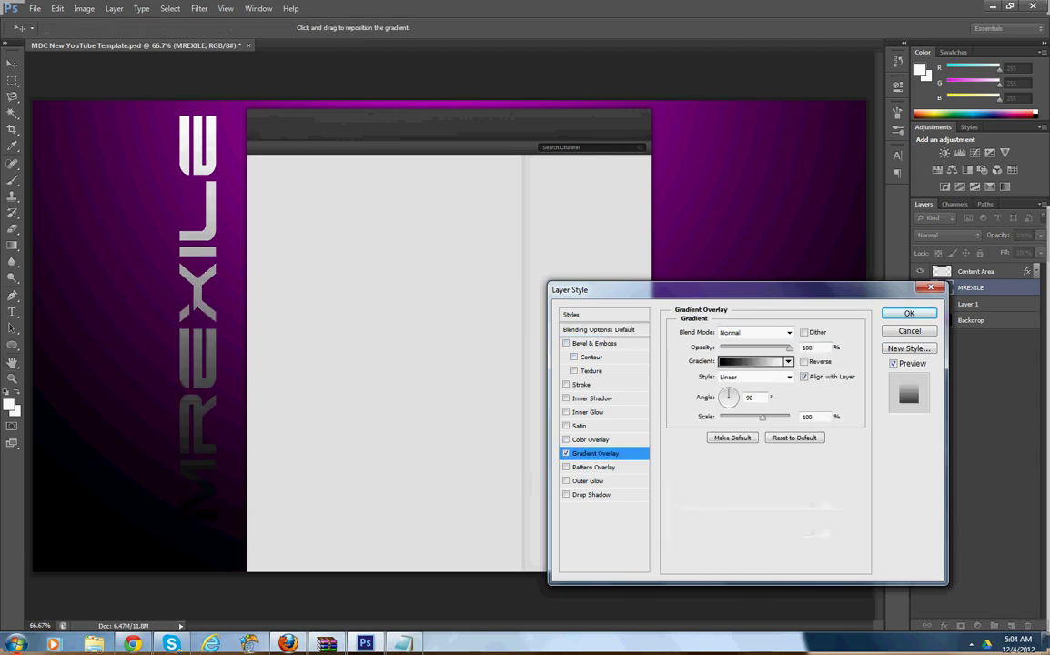
- Try several gradient presets for the MREXILE overlay and choose the Blue, Red, Yellow preset
{"action": "left_click", "coordinate": [753, 361]}
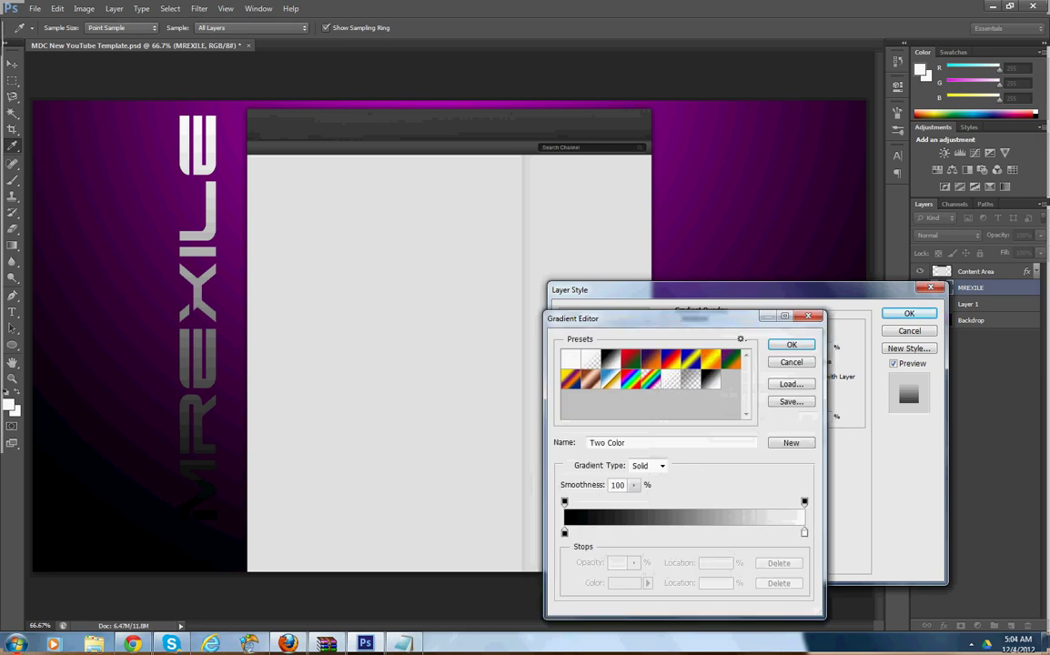
{"action": "left_click", "coordinate": [631, 358]}
{"action": "left_click", "coordinate": [650, 358]}
{"action": "left_click", "coordinate": [690, 358]}
{"action": "left_click", "coordinate": [670, 358]}
{"action": "left_click", "coordinate": [690, 360]}
{"action": "left_click", "coordinate": [730, 360]}
{"action": "left_click", "coordinate": [570, 379]}
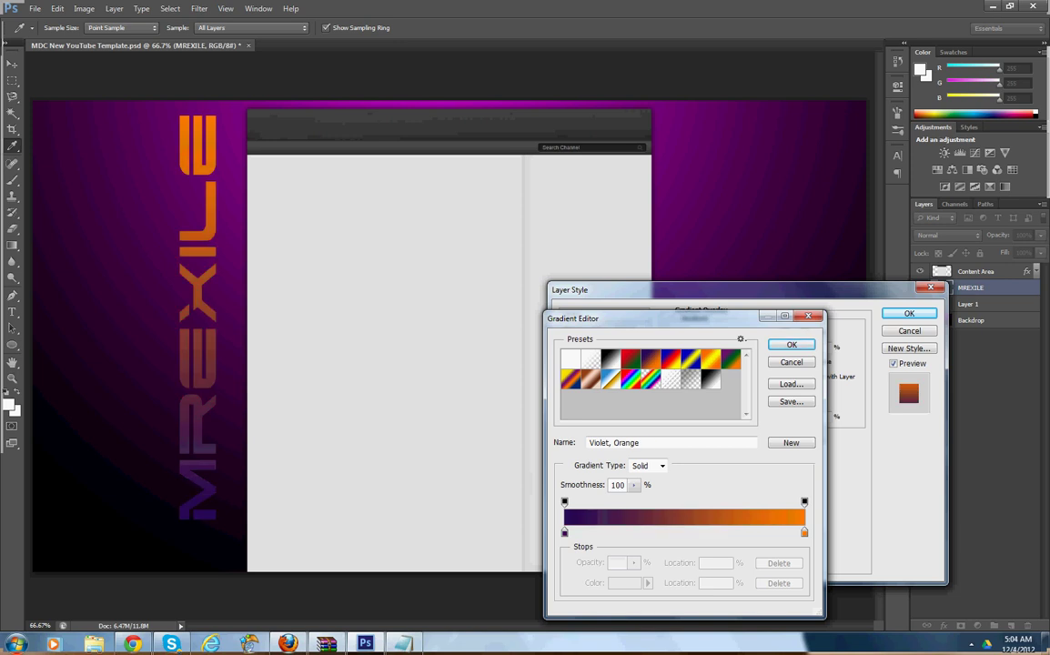
{"action": "left_click", "coordinate": [631, 360]}
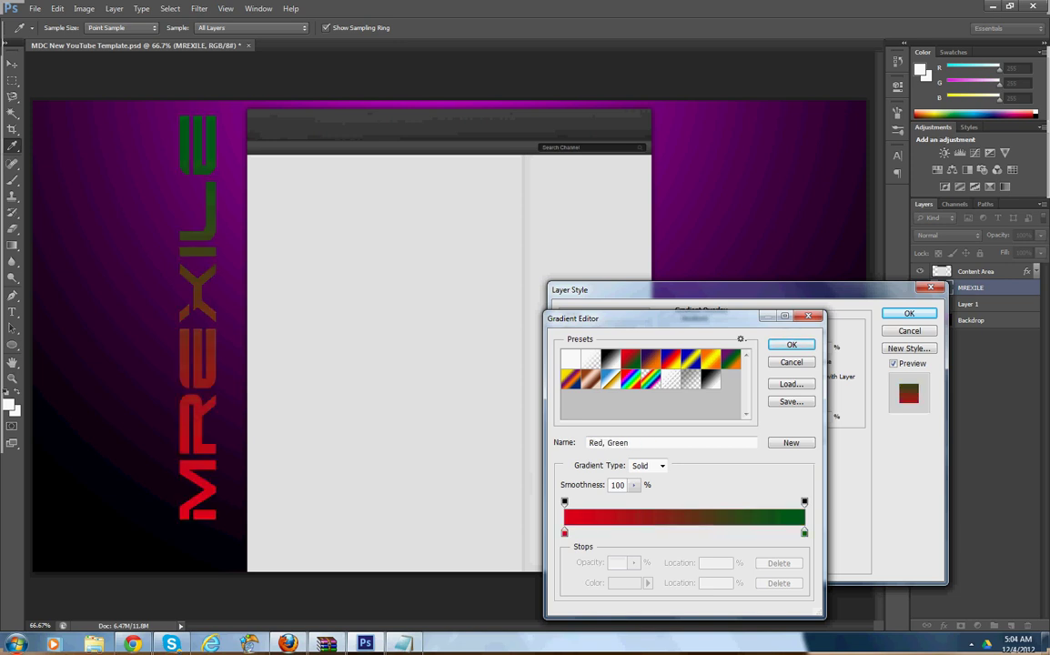
{"action": "left_click", "coordinate": [670, 360]}
{"action": "left_click", "coordinate": [691, 361]}
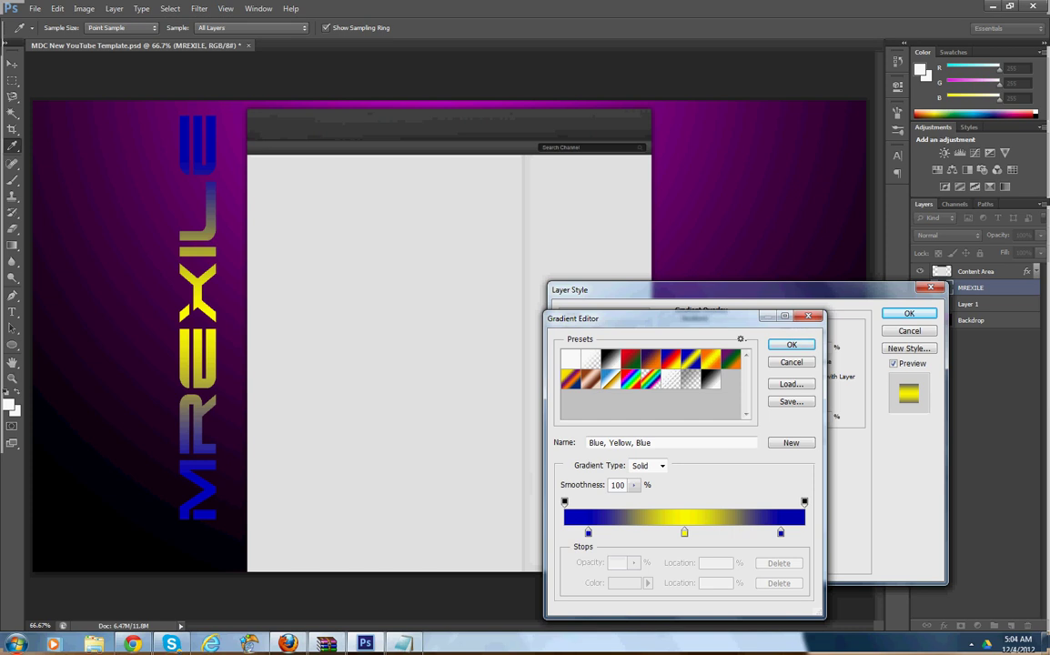
{"action": "left_click", "coordinate": [670, 360]}
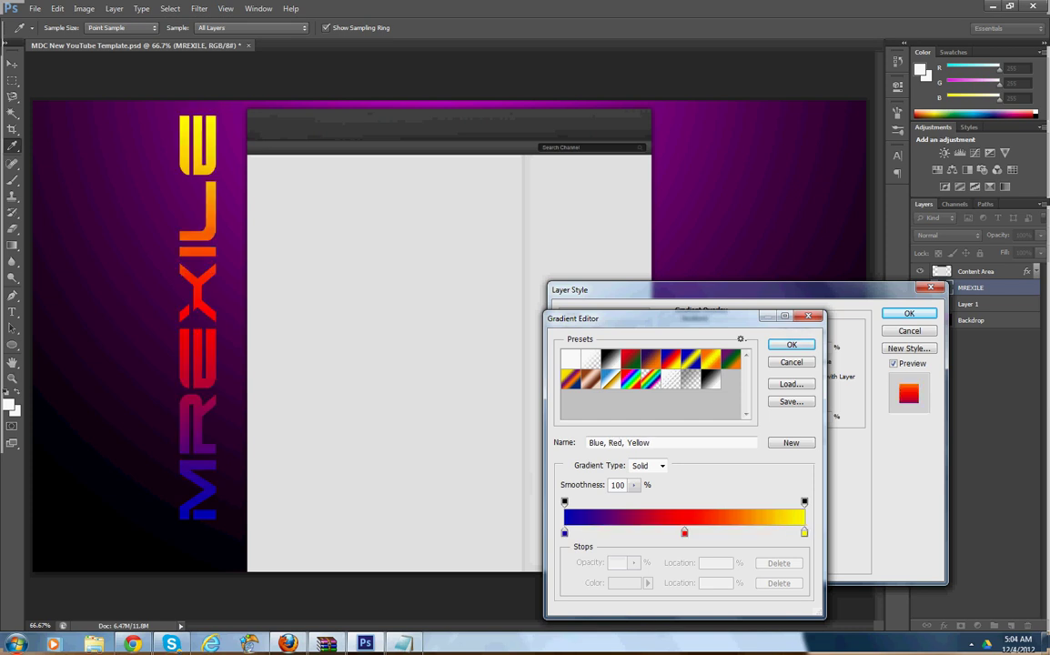
- Change the gradient's first colour stop, at location 0%, to magenta-purple
{"action": "left_click", "coordinate": [564, 532]}
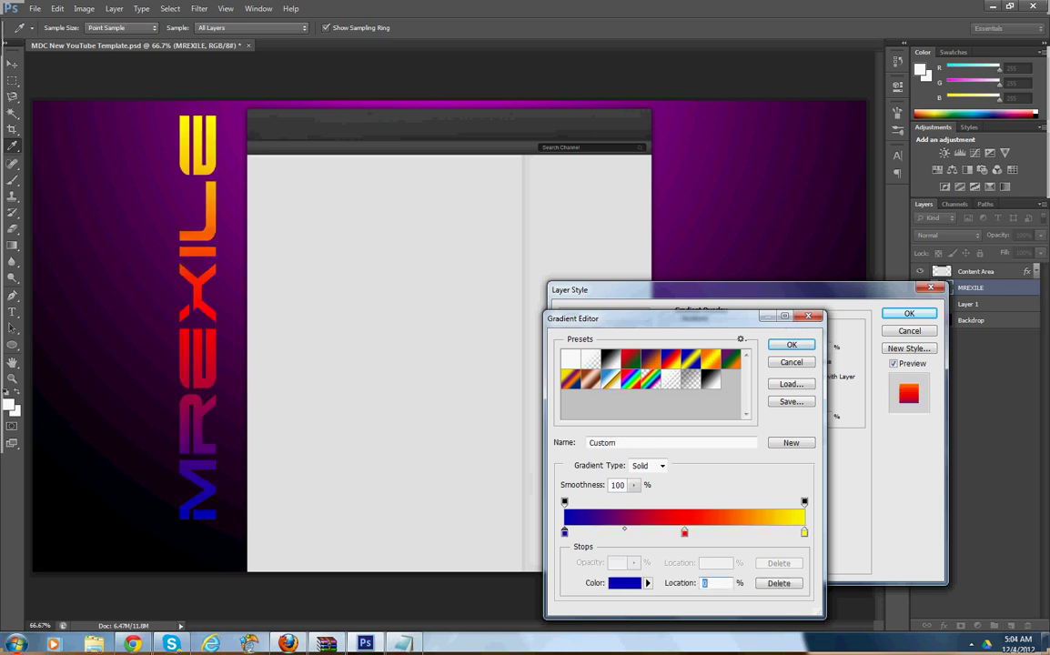
{"action": "left_click", "coordinate": [624, 582]}
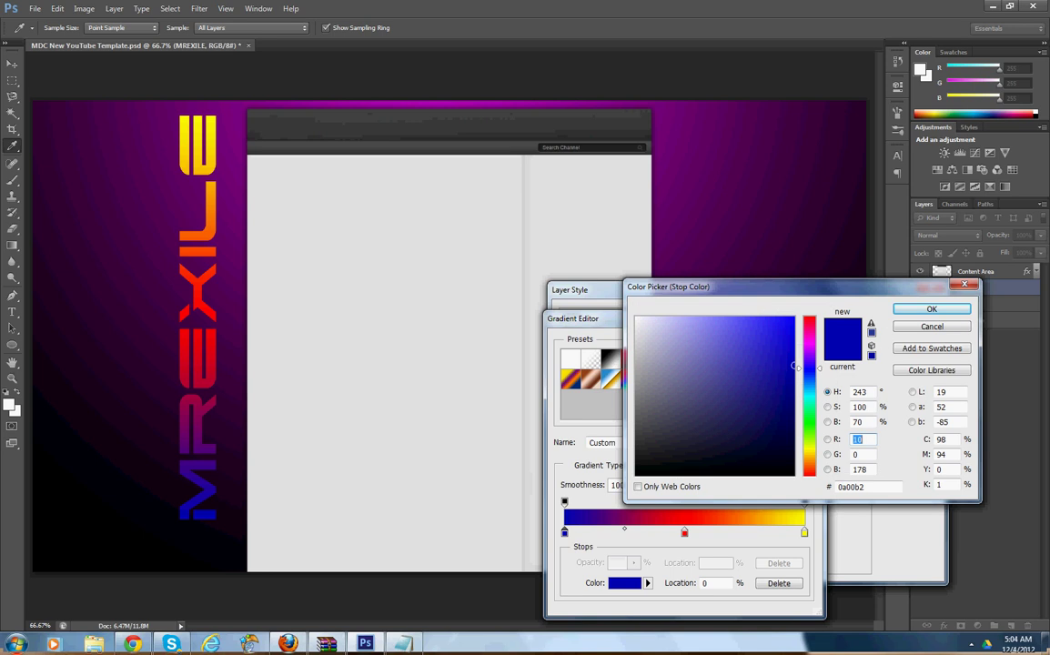
{"action": "left_click", "coordinate": [808, 340]}
{"action": "left_click_drag", "start_coordinate": [809, 340], "coordinate": [794, 337]}
{"action": "left_click", "coordinate": [931, 308]}
- Set the gradient's middle colour stop, at location 50%, to bright magenta (ea00ff)
{"action": "double_click", "coordinate": [684, 532]}
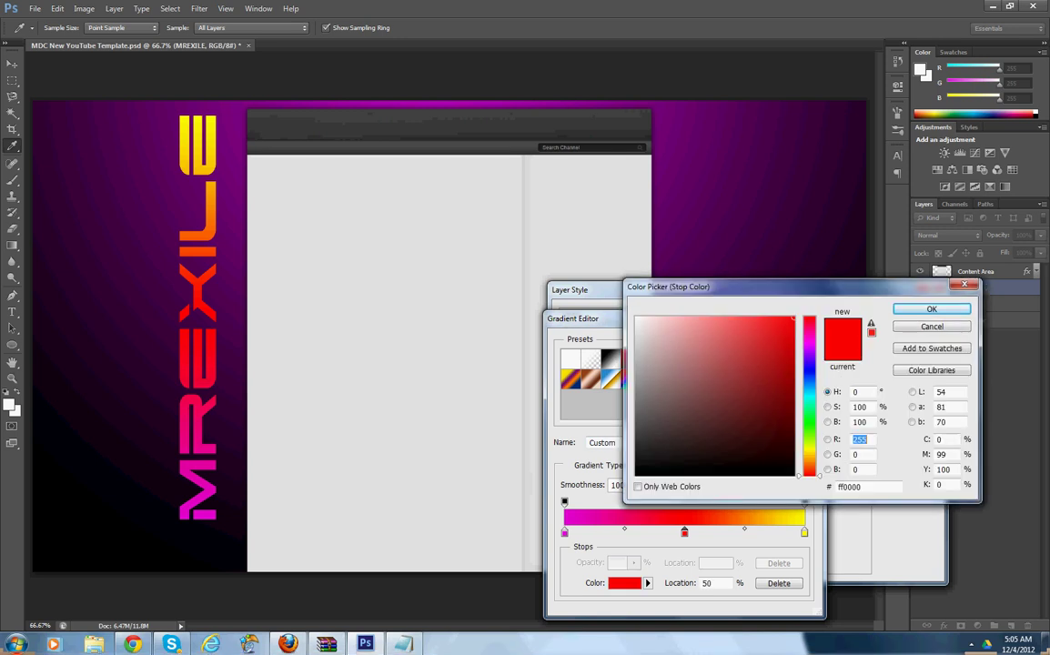
{"action": "left_click_drag", "start_coordinate": [808, 375], "coordinate": [809, 345]}
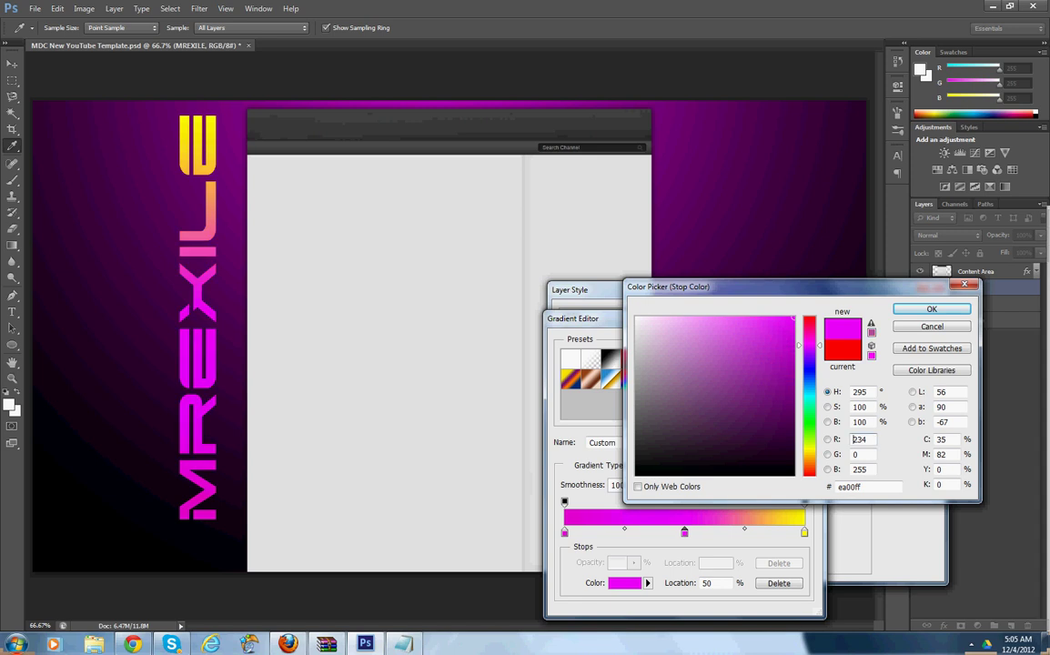
{"action": "double_click", "coordinate": [859, 439]}
{"action": "key", "text": "Return"}
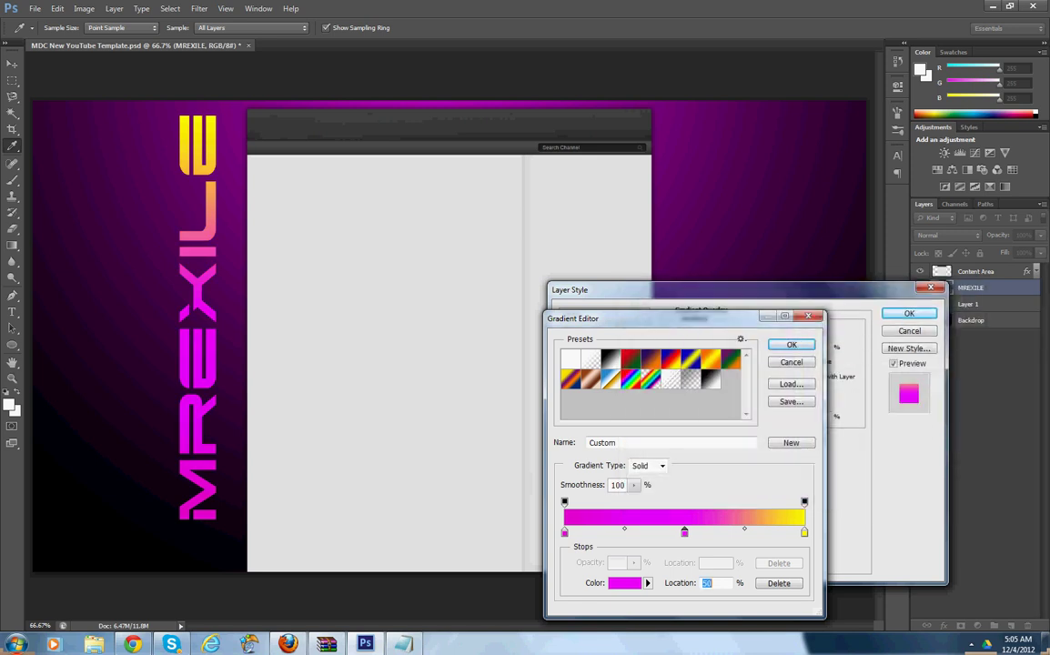
- Set the gradient's end colour stop, at location 100%, to white (ffffff) and accept the custom gradient
{"action": "left_click", "coordinate": [804, 532]}
{"action": "double_click", "coordinate": [805, 531]}
{"action": "left_click", "coordinate": [636, 318]}
{"action": "left_click", "coordinate": [855, 439]}
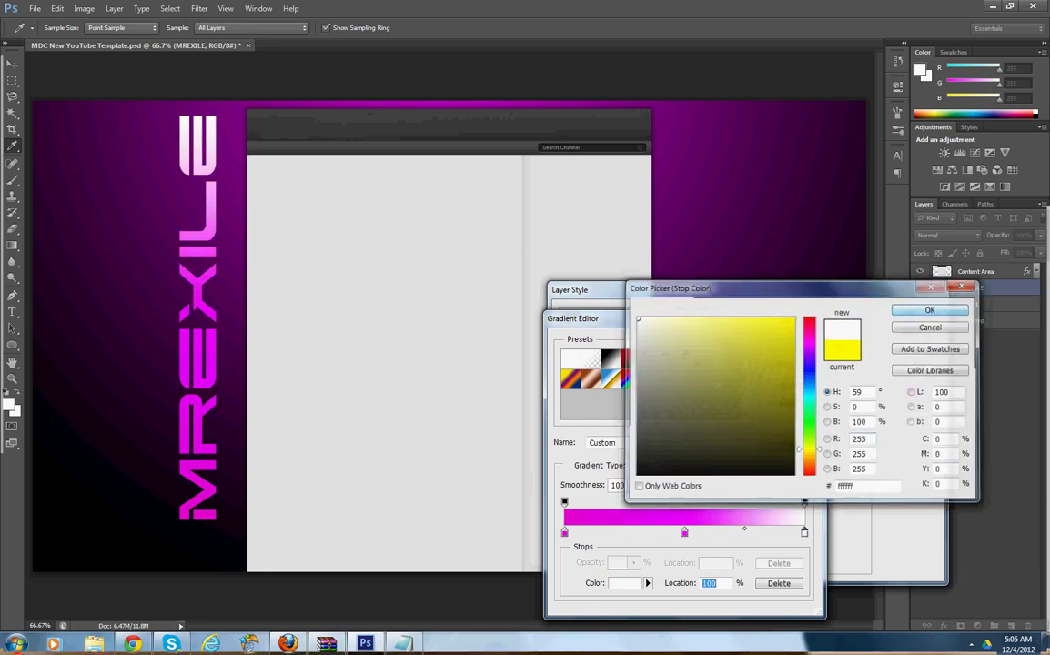
{"action": "key", "text": "Return"}
{"action": "key", "text": "Return"}
- Add a black 3 px Stroke outside the MREXILE letters
{"action": "left_click", "coordinate": [565, 383]}
{"action": "left_click", "coordinate": [603, 384]}
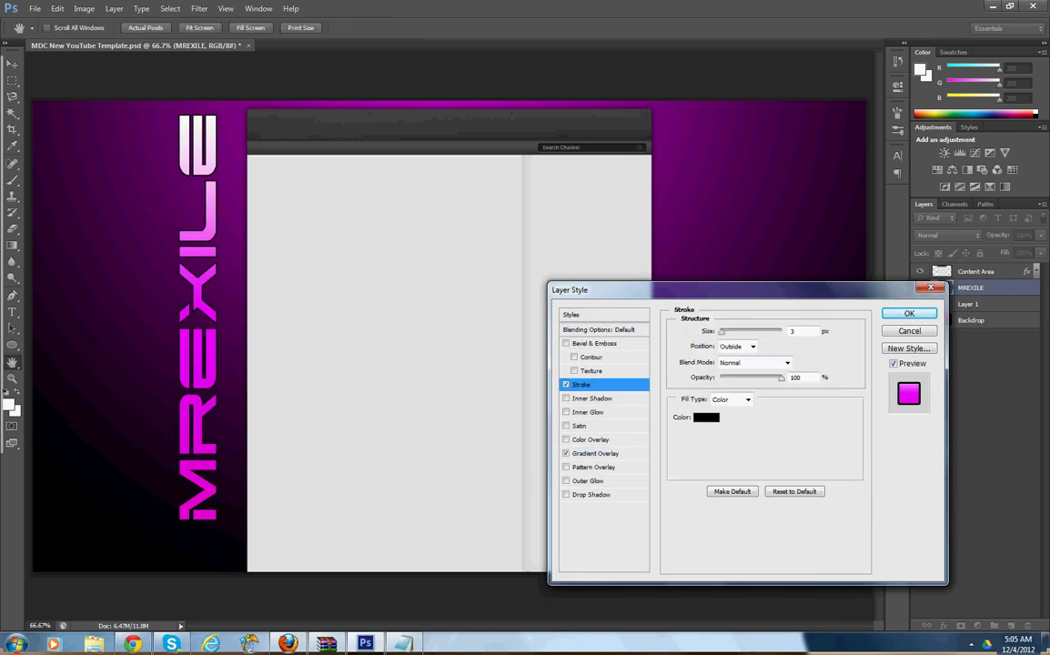
- Try a Drop Shadow with a size of 0 px on the MREXILE text and turn it off again
{"action": "left_click", "coordinate": [566, 494]}
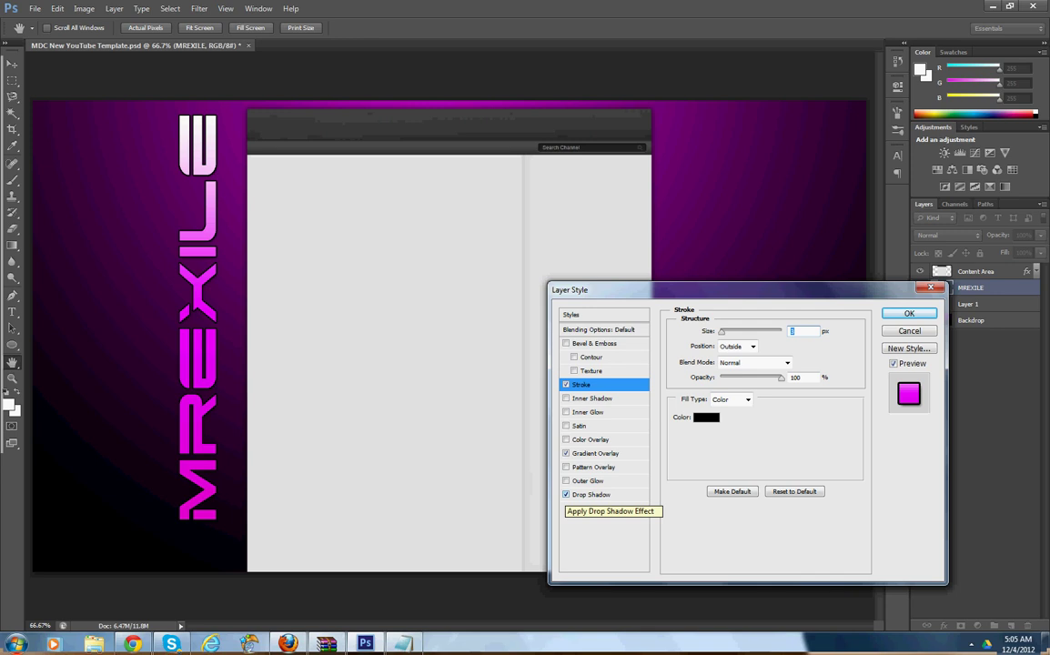
{"action": "left_click", "coordinate": [591, 494]}
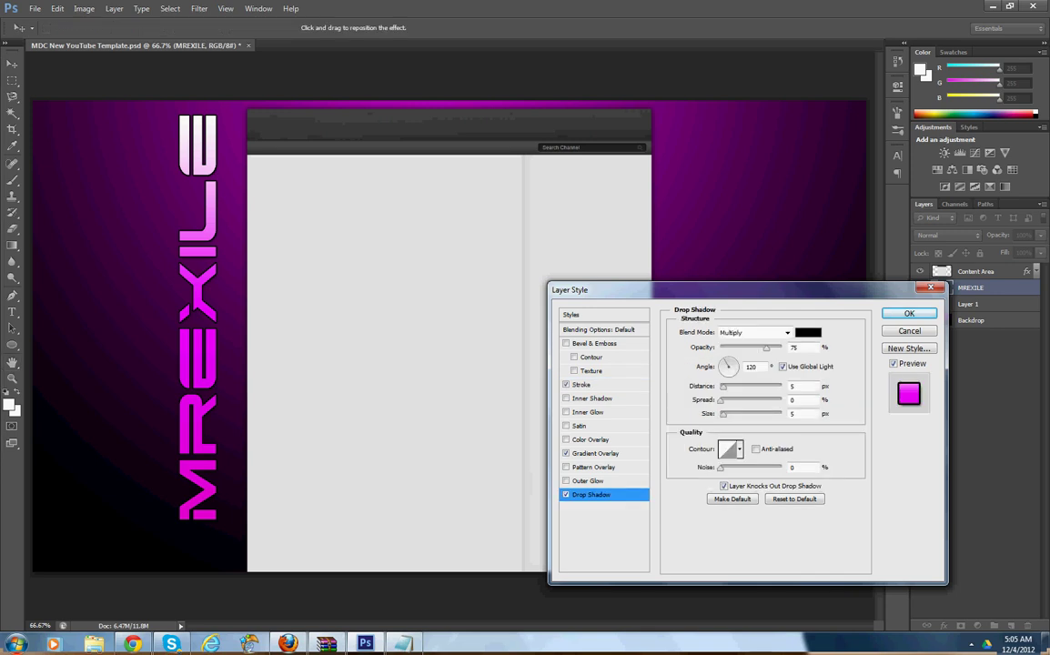
{"action": "mouse_move", "coordinate": [720, 400]}
{"action": "left_mouse_down"}
{"action": "mouse_move", "coordinate": [752, 400]}
{"action": "mouse_move", "coordinate": [721, 400]}
{"action": "left_mouse_up"}
{"action": "key", "text": "Tab"}
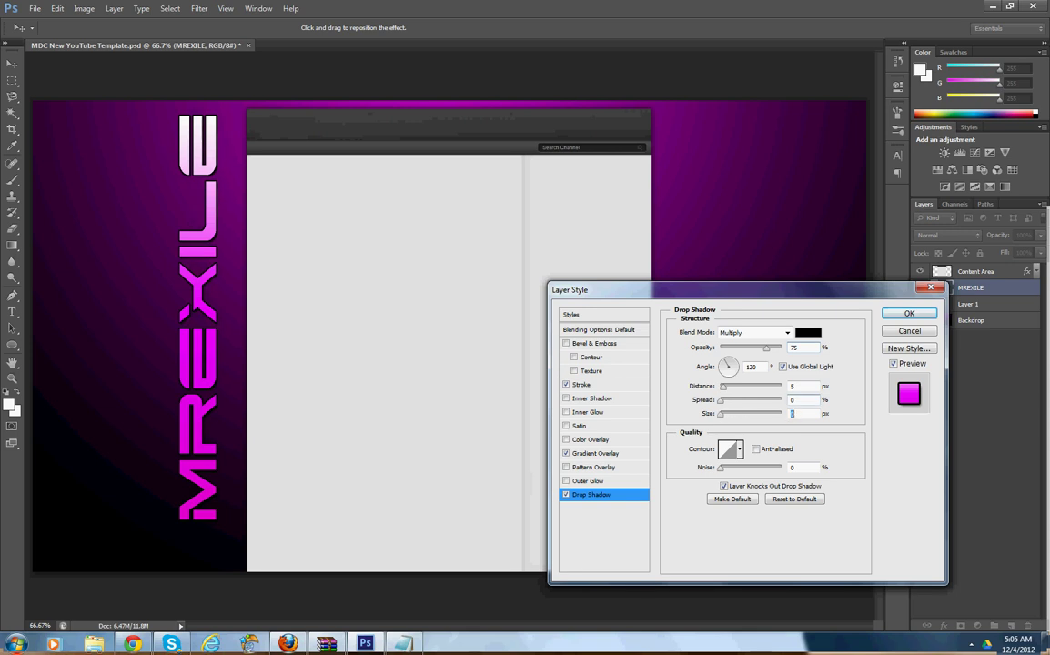
{"action": "left_click", "coordinate": [566, 494]}
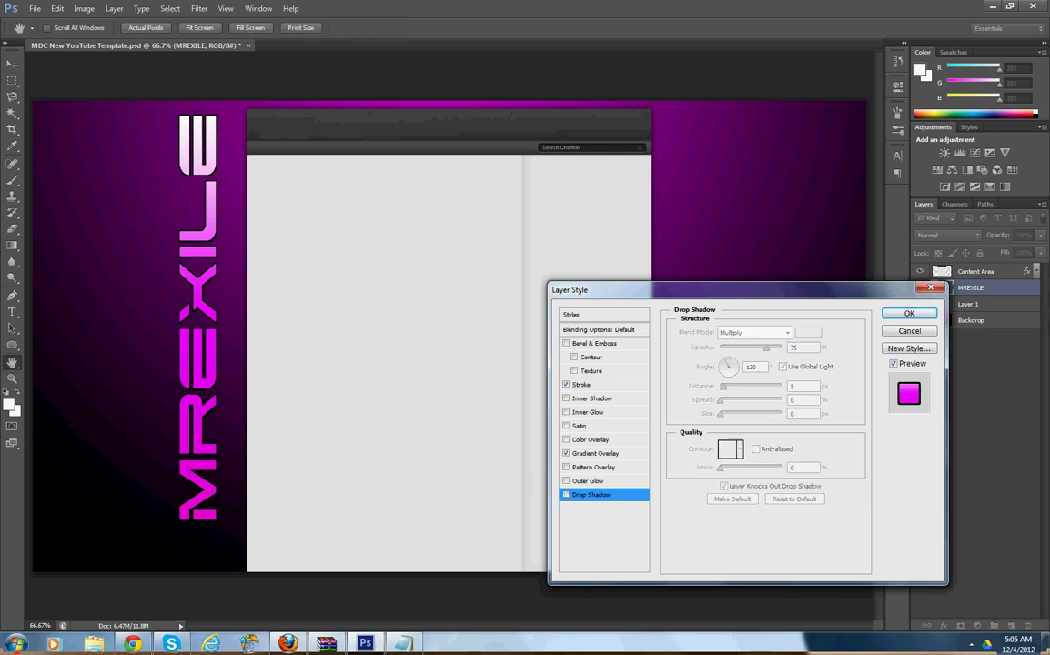
- Add an Outer Glow to the MREXILE text and set the glow colour to black (000000)
{"action": "left_click", "coordinate": [566, 480]}
{"action": "left_click", "coordinate": [588, 481]}
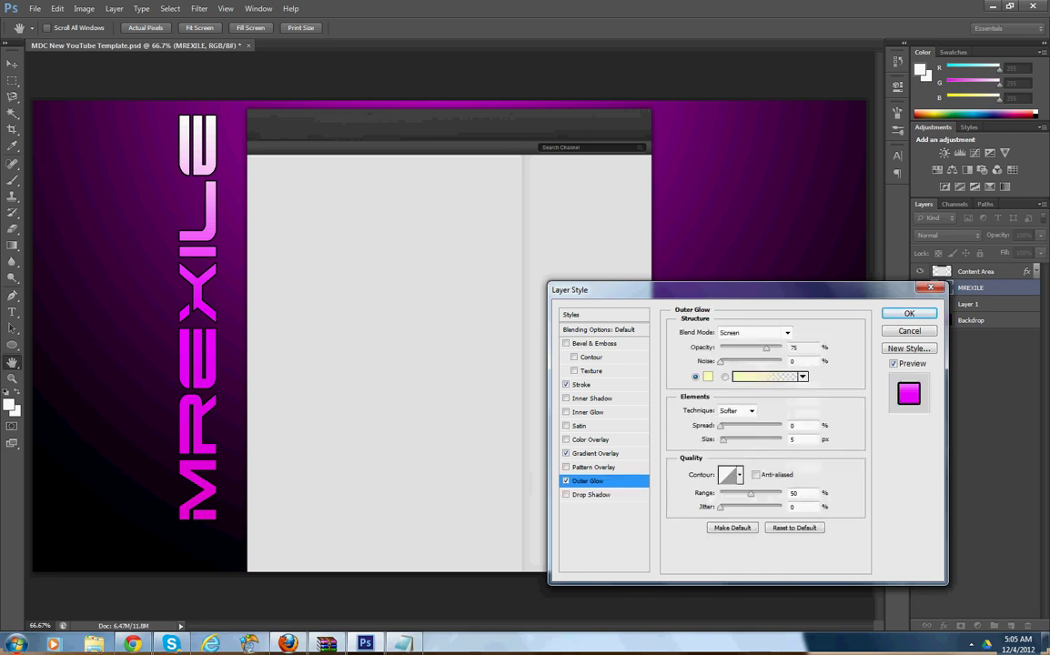
{"action": "left_click", "coordinate": [707, 376]}
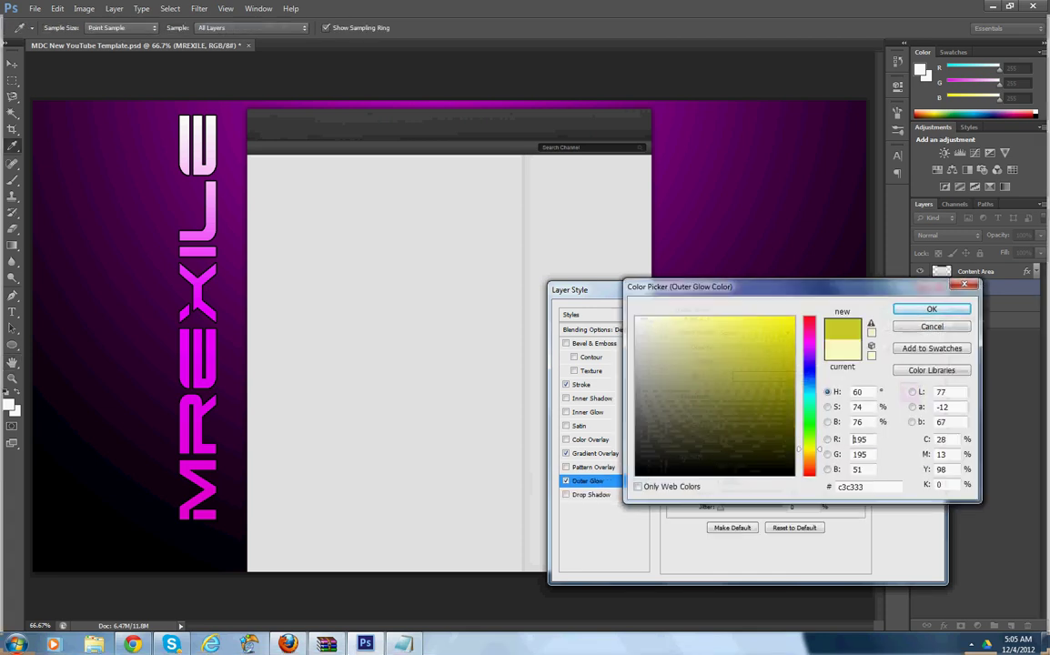
{"action": "left_click", "coordinate": [637, 317]}
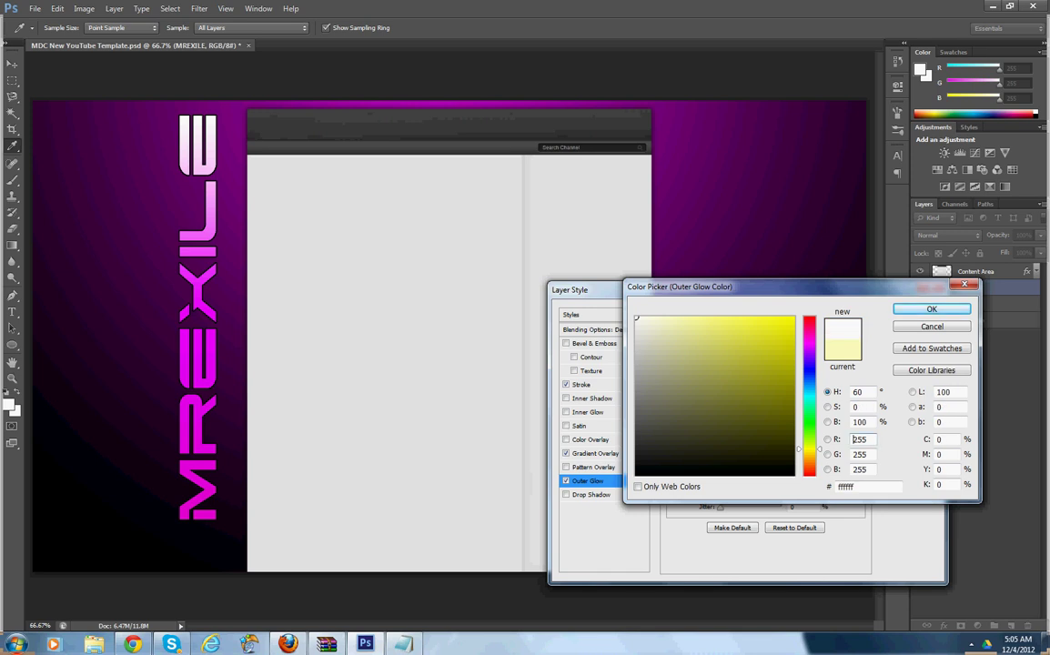
{"action": "left_click", "coordinate": [636, 473]}
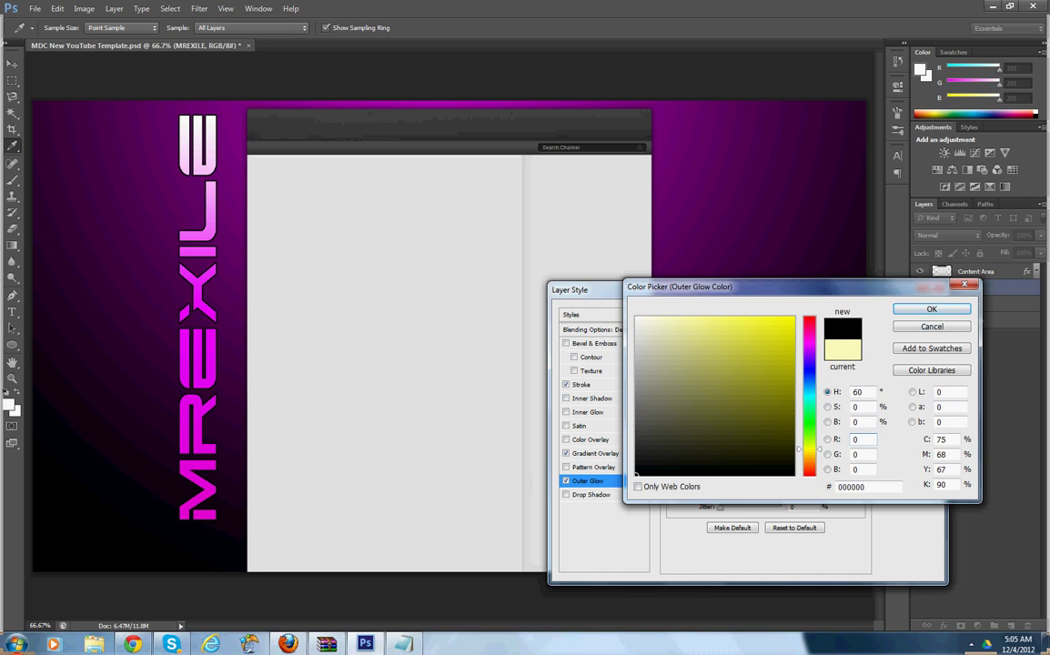
{"action": "key", "text": "Return"}
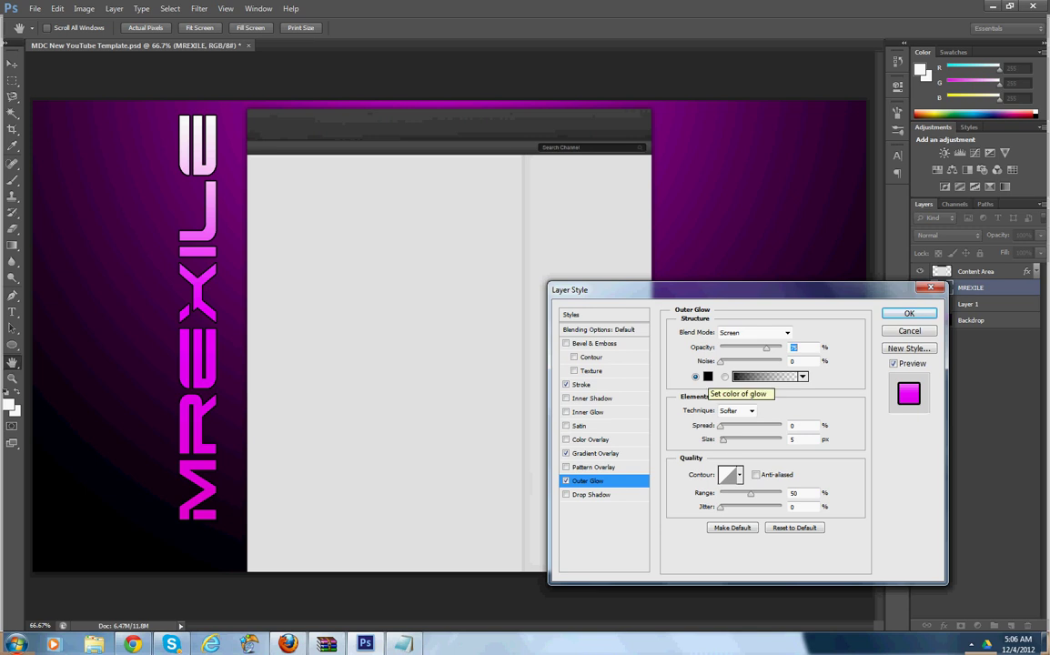
- Change the Outer Glow colour to white (ffffff) and enlarge the glow size to about 68 px
{"action": "left_click", "coordinate": [708, 376]}
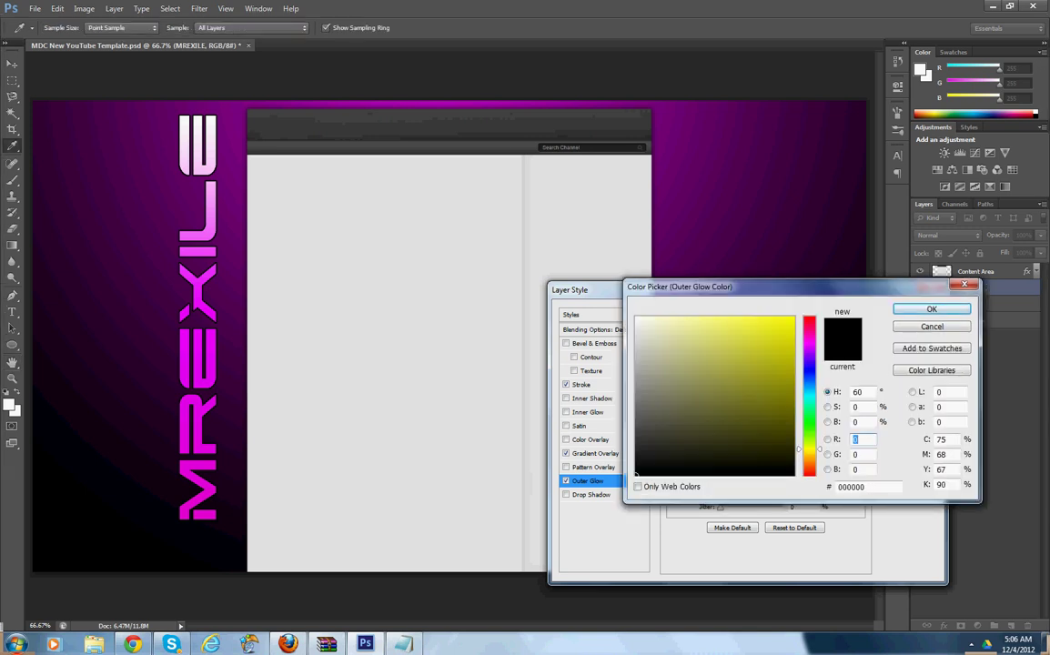
{"action": "left_click", "coordinate": [636, 317]}
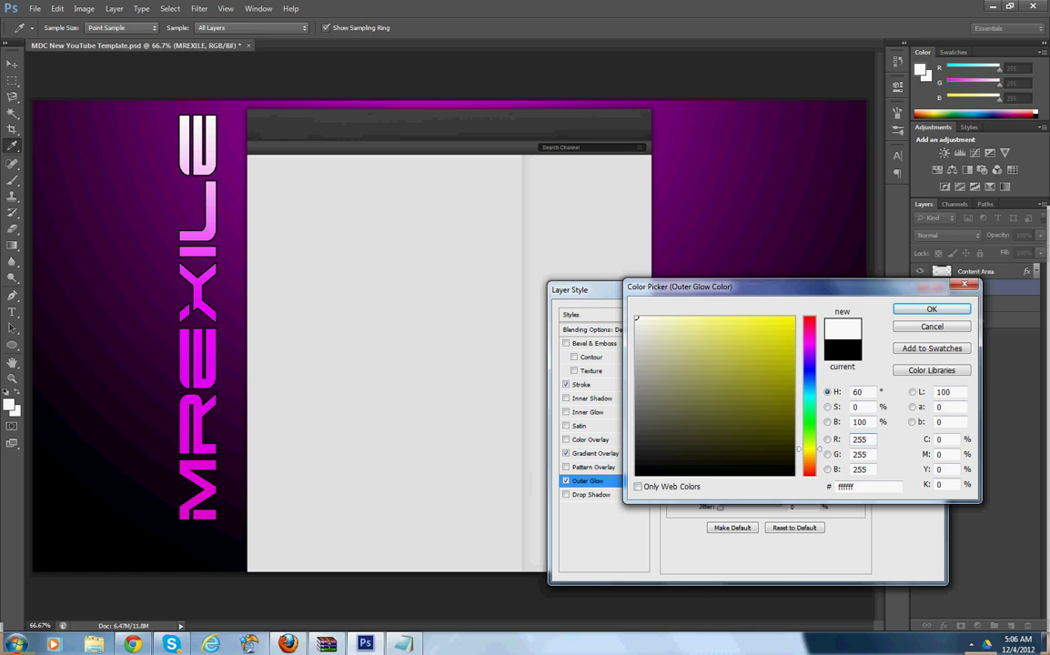
{"action": "key", "text": "Return"}
{"action": "mouse_move", "coordinate": [723, 440]}
{"action": "left_mouse_down"}
{"action": "mouse_move", "coordinate": [755, 440]}
{"action": "mouse_move", "coordinate": [739, 439]}
{"action": "left_mouse_up"}
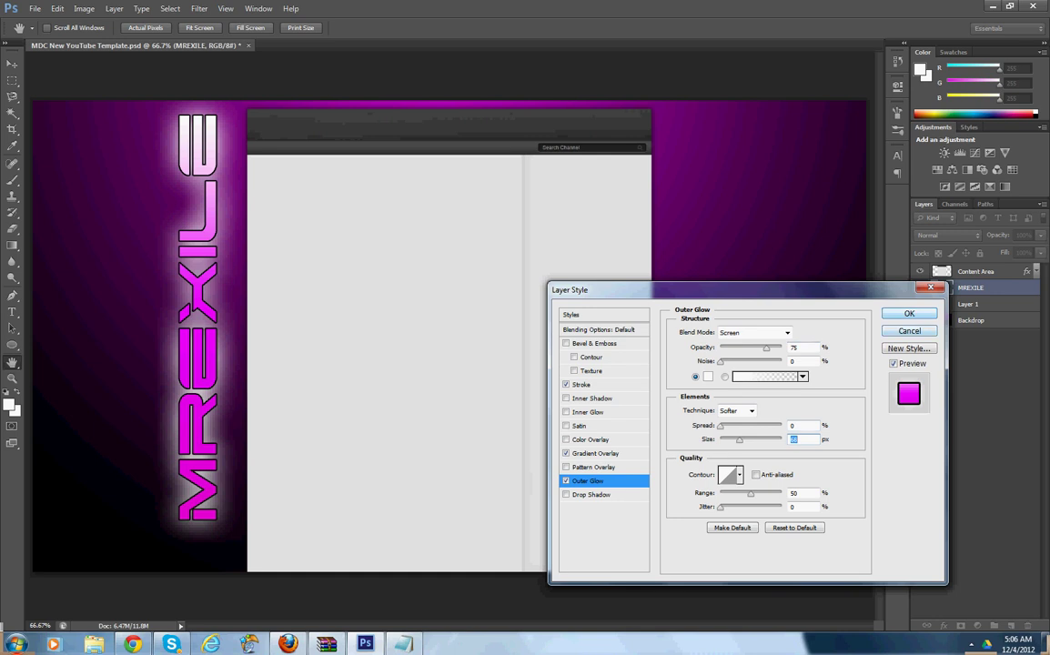
{"action": "double_click", "coordinate": [793, 439]}
- Add an Inner Shadow and a Bevel & Emboss with default settings to the MREXILE text and apply the layer style
{"action": "left_click", "coordinate": [566, 399]}
{"action": "left_click", "coordinate": [565, 399]}
{"action": "left_click", "coordinate": [566, 398]}
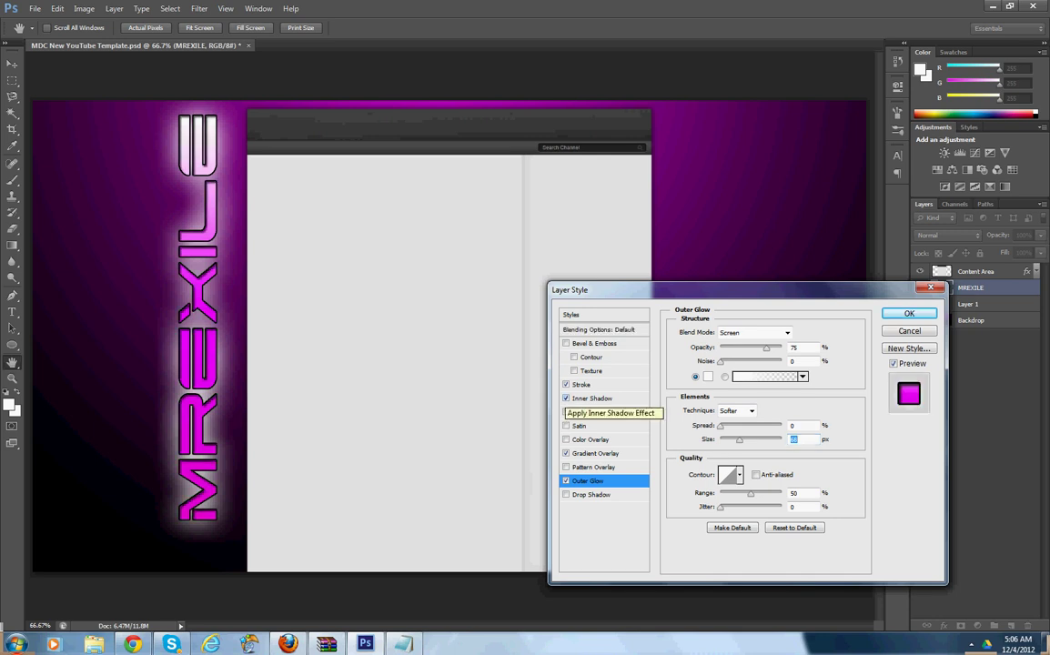
{"action": "left_click", "coordinate": [590, 398]}
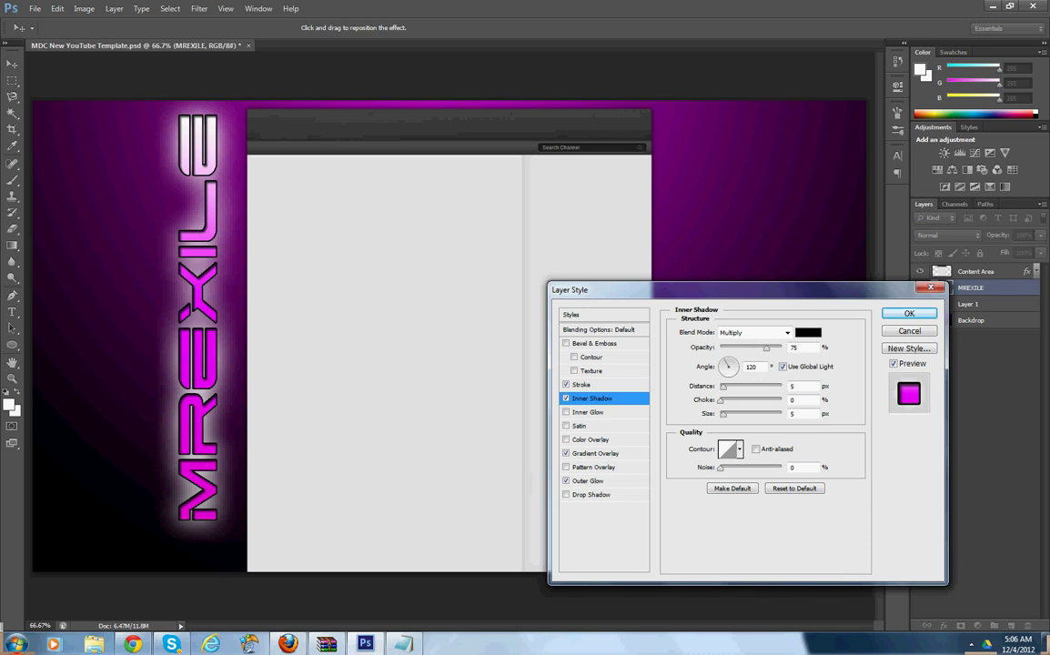
{"action": "left_click", "coordinate": [566, 343]}
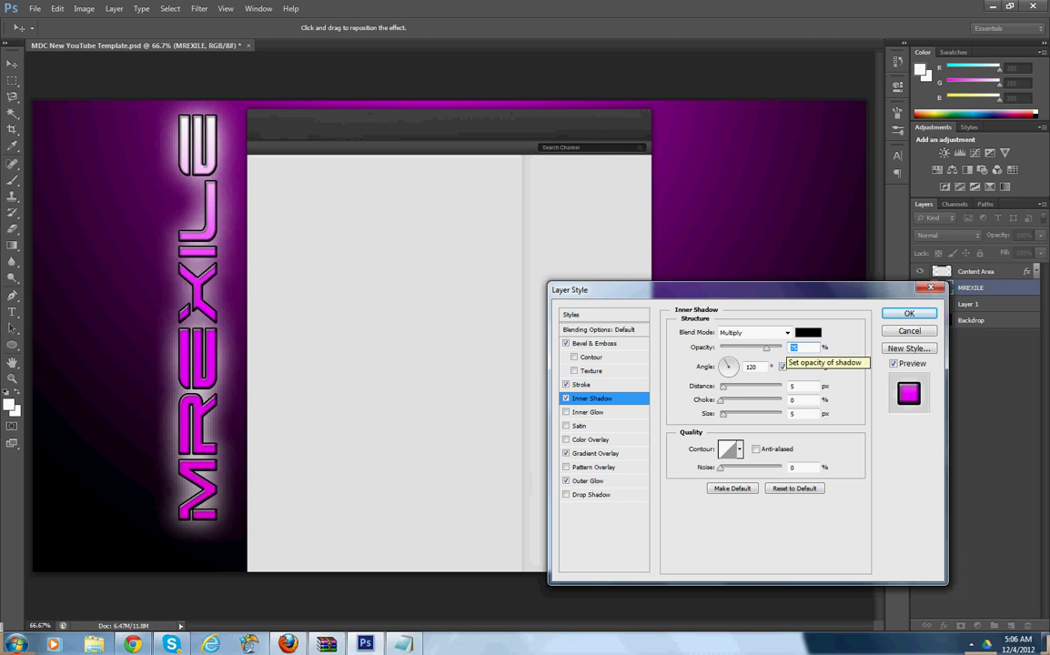
{"action": "left_click", "coordinate": [909, 313]}
{"action": "key", "text": "Return"}
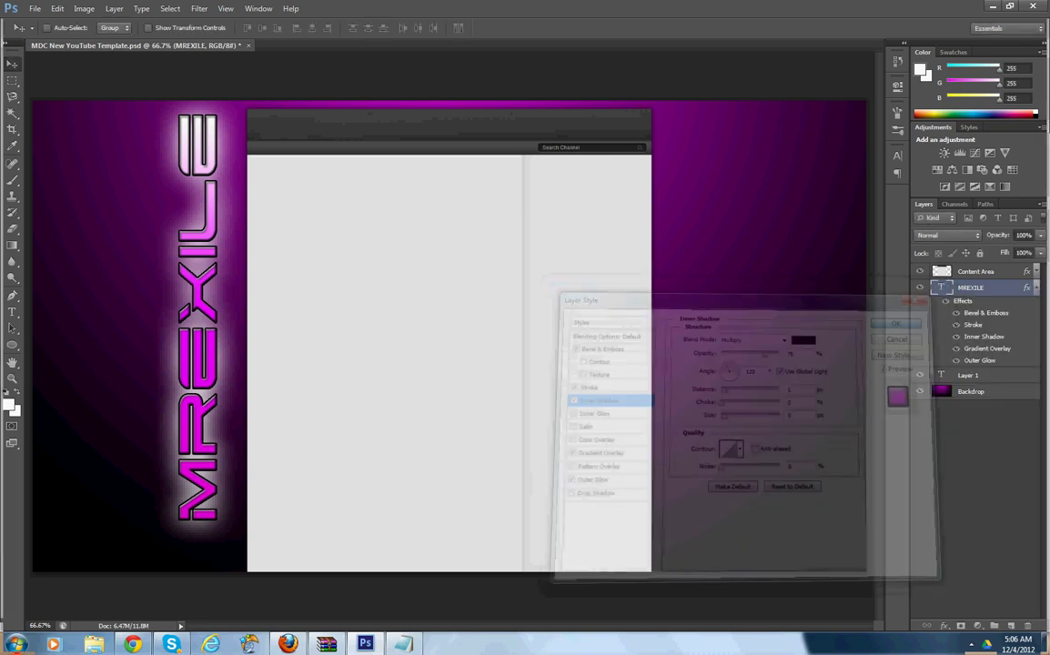
- Move the MREXILE text right up against the left edge of the content area, keeping it vertically centred beside it
{"action": "left_click_drag", "start_coordinate": [215, 161], "coordinate": [248, 154]}
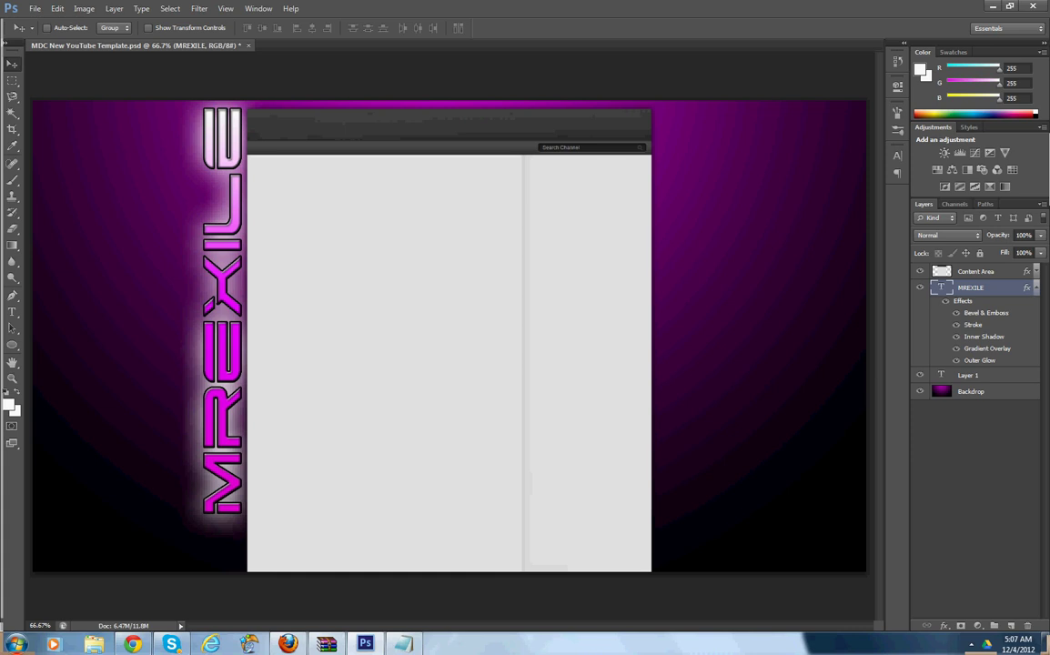
{"action": "left_click_drag", "start_coordinate": [247, 198], "coordinate": [247, 204]}
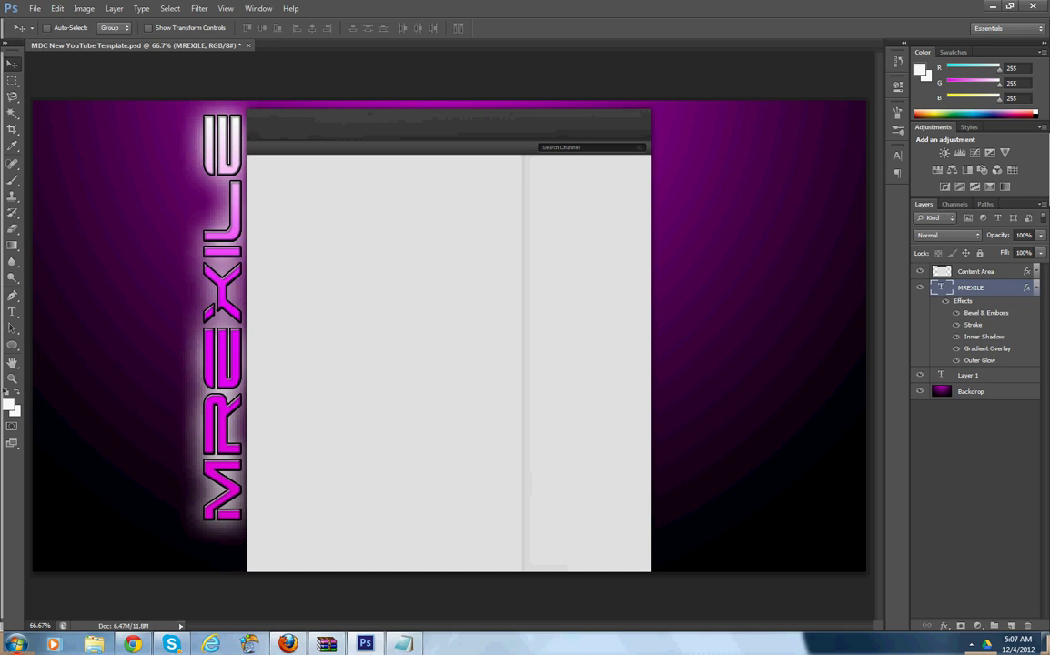
- Switch to Firefox, go to google.com and search Google Images for "skype logo"
{"action": "left_click", "coordinate": [288, 643]}
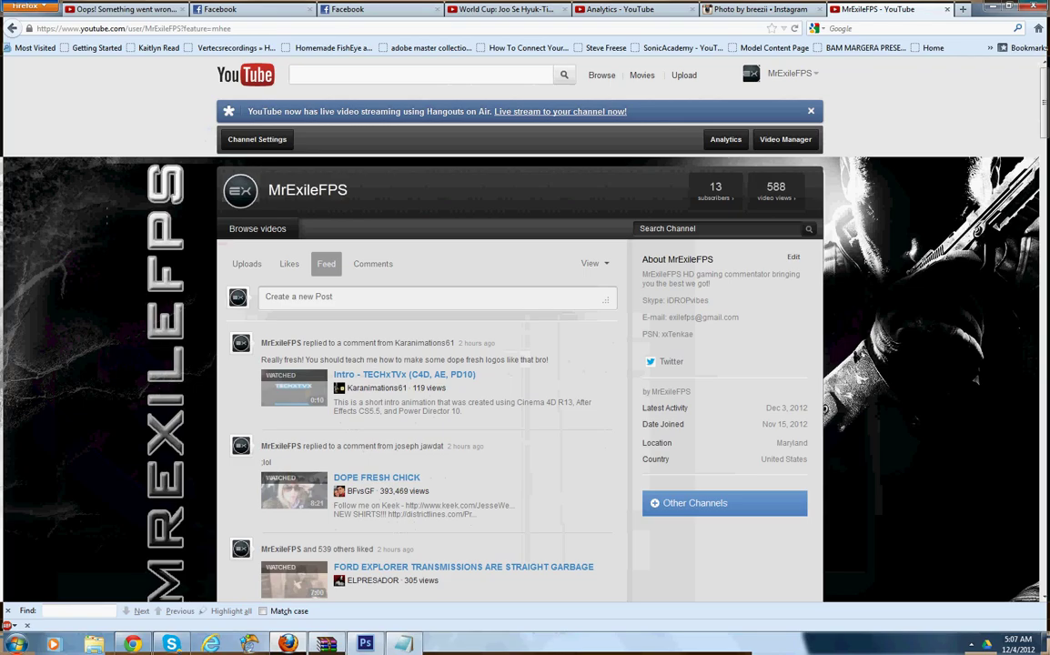
{"action": "key", "text": "ctrl+l"}
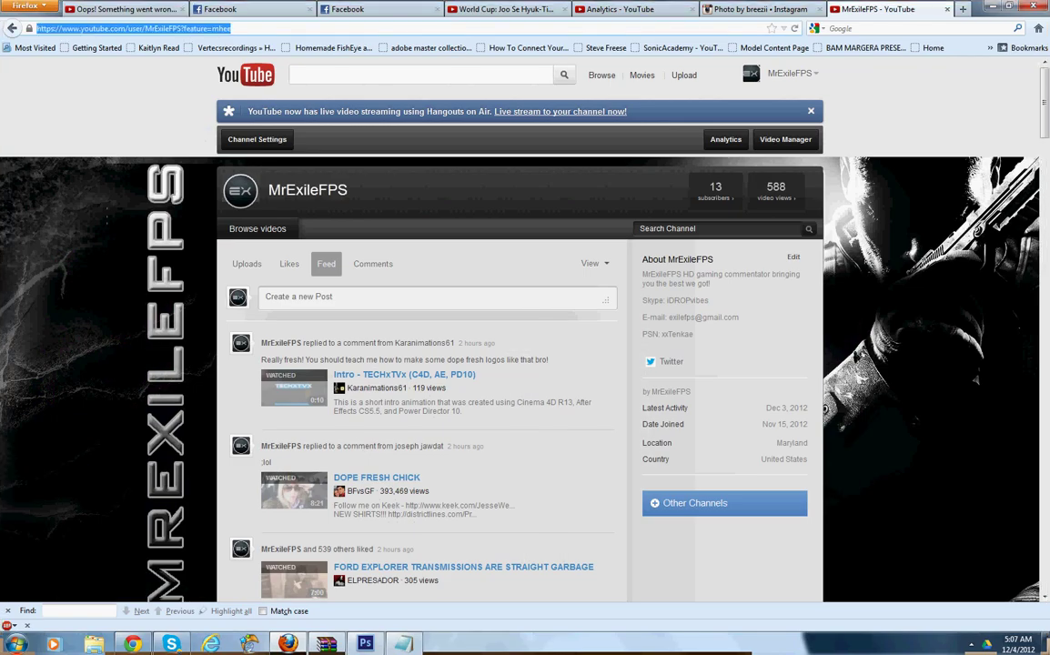
{"action": "type", "text": "google.com"}
{"action": "key", "text": "Return"}
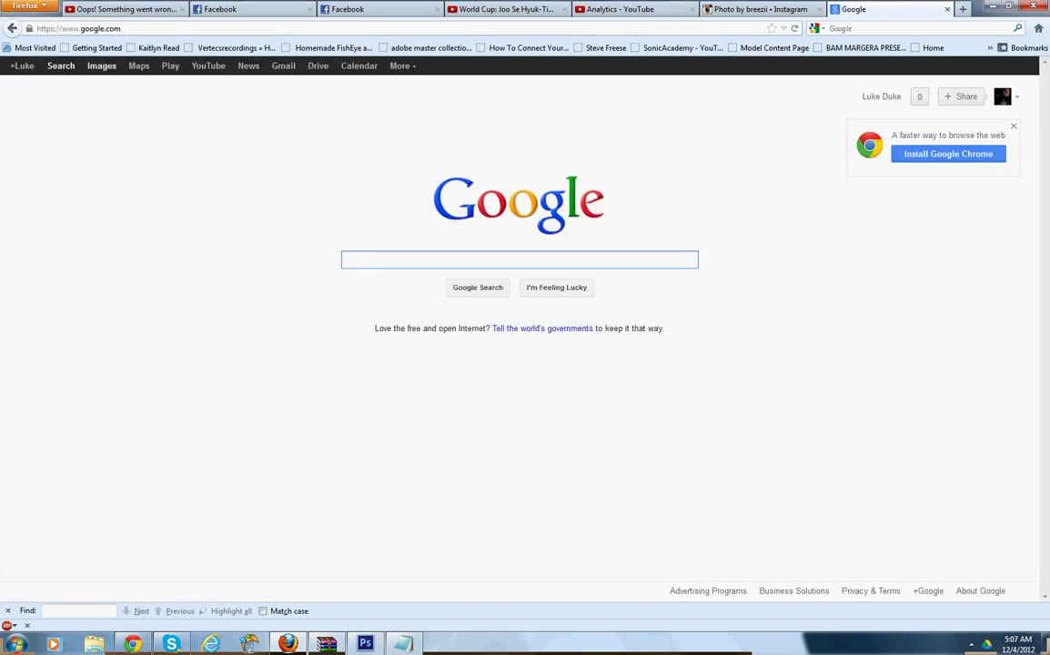
{"action": "left_click", "coordinate": [101, 66]}
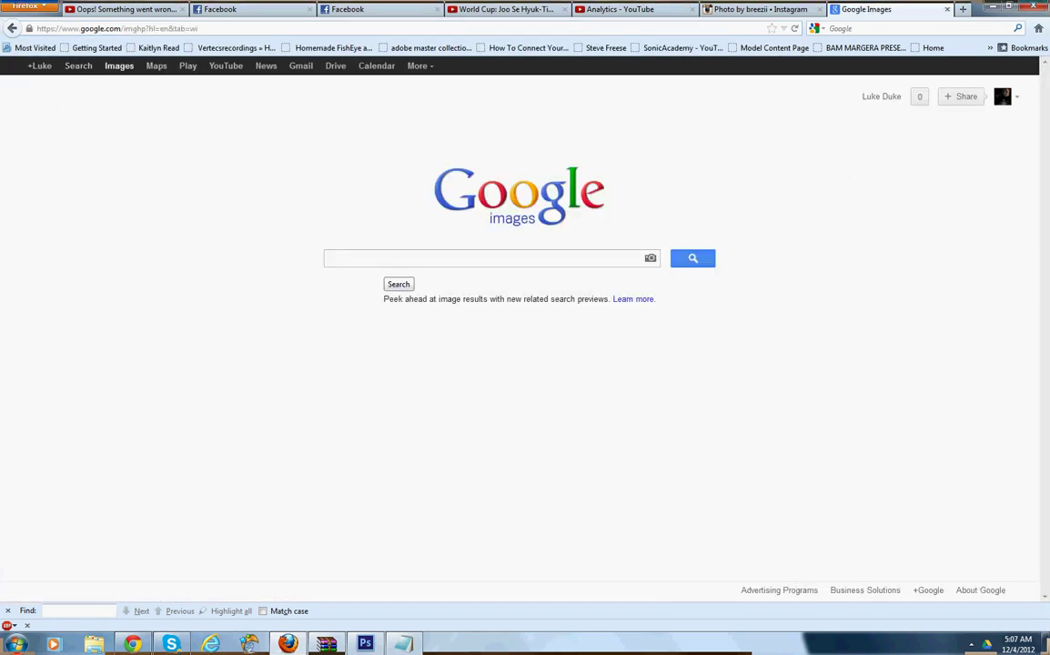
{"action": "type", "text": "a"}
{"action": "key", "text": "BackSpace"}
{"action": "type", "text": "skype logo"}
{"action": "key", "text": "Return"}
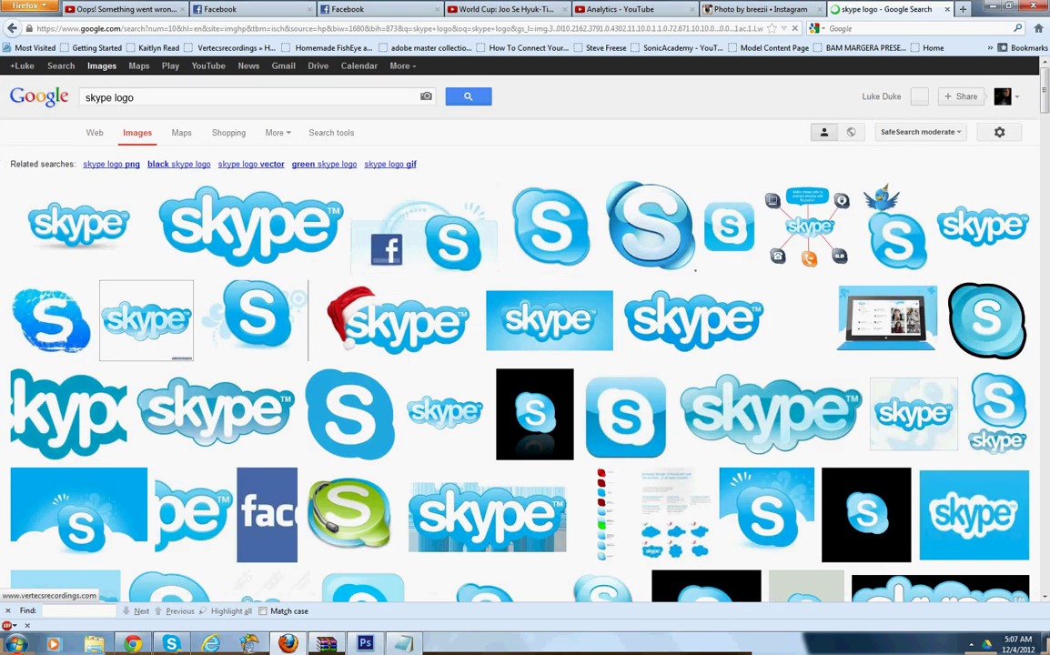
- Switch back to Photoshop and open the desktop file LOGO Adobe Photoshop CS4 Extended.png
{"action": "key", "text": "alt+Tab"}
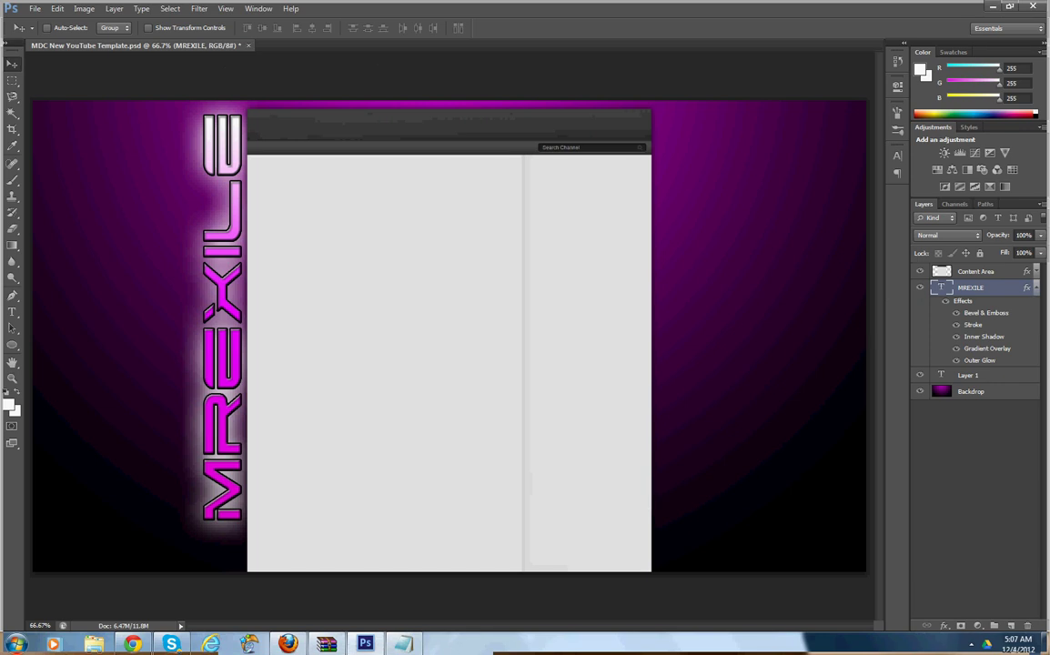
{"action": "left_click", "coordinate": [35, 9]}
{"action": "left_click", "coordinate": [48, 33]}
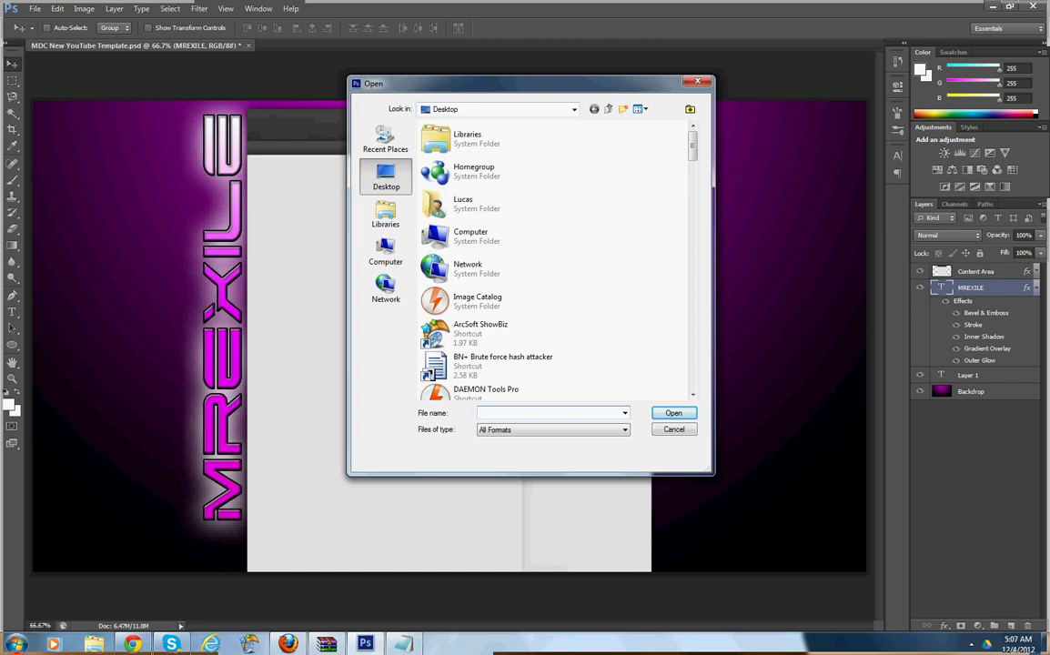
{"action": "scroll", "coordinate": [510, 264], "scroll_direction": "down", "scroll_amount": 8}
{"action": "scroll", "coordinate": [509, 264], "scroll_direction": "up", "scroll_amount": 2}
{"action": "left_click_drag", "start_coordinate": [692, 344], "coordinate": [692, 328]}
{"action": "double_click", "coordinate": [488, 254]}
{"action": "key", "text": "Return"}
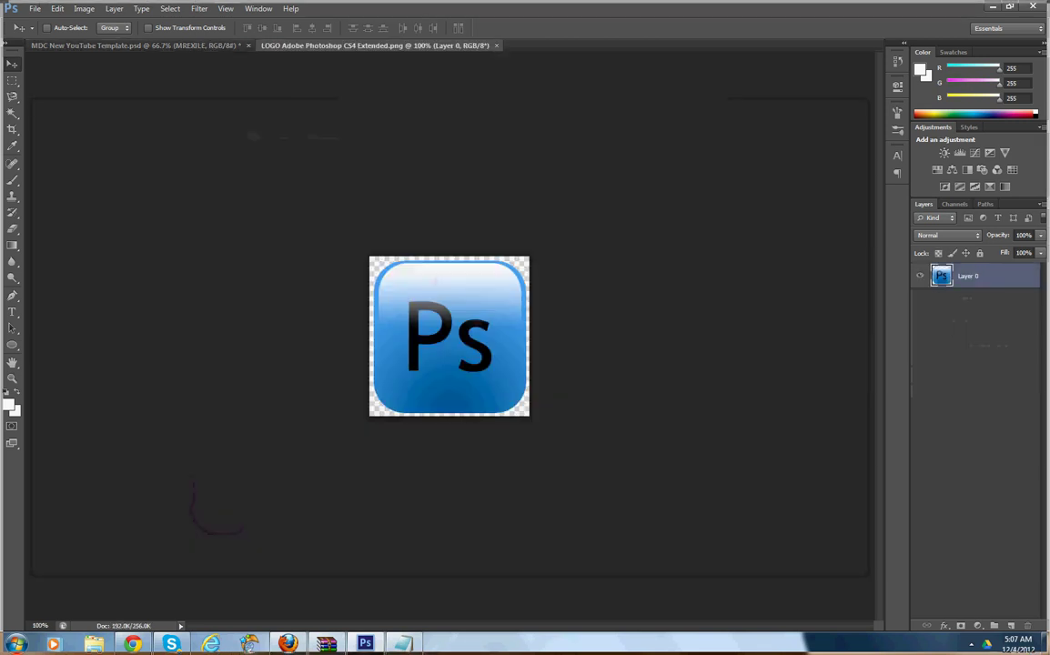
- Resize the Photoshop logo image to 150 pixels and select the whole image
{"action": "left_click", "coordinate": [84, 8]}
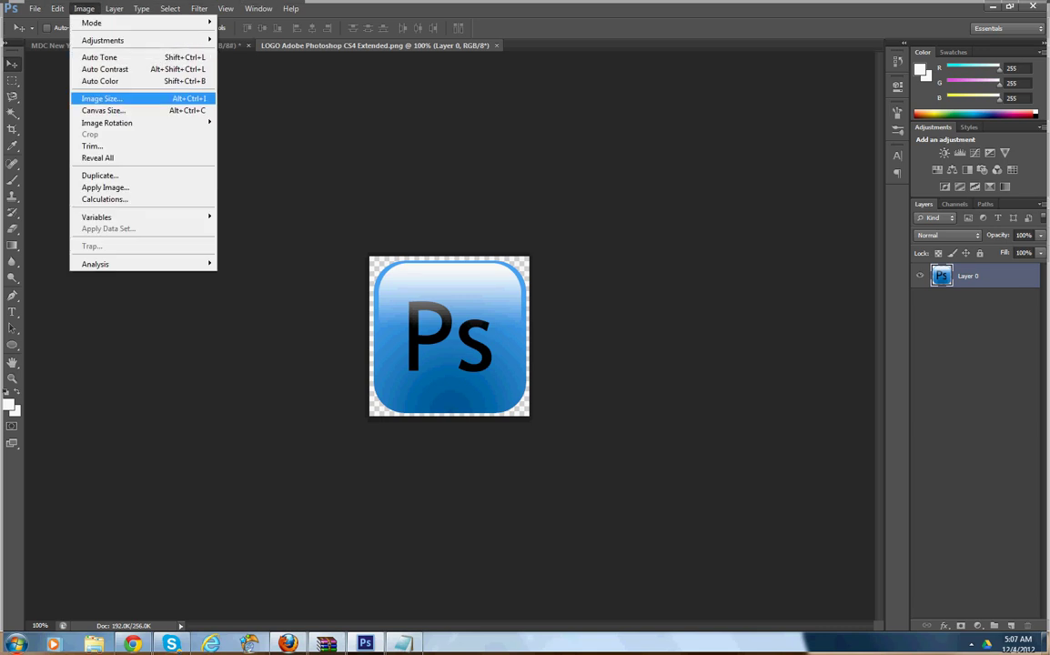
{"action": "left_click", "coordinate": [101, 98]}
{"action": "type", "text": "150"}
{"action": "key", "text": "BackSpace"}
{"action": "type", "text": "0"}
{"action": "key", "text": "Return"}
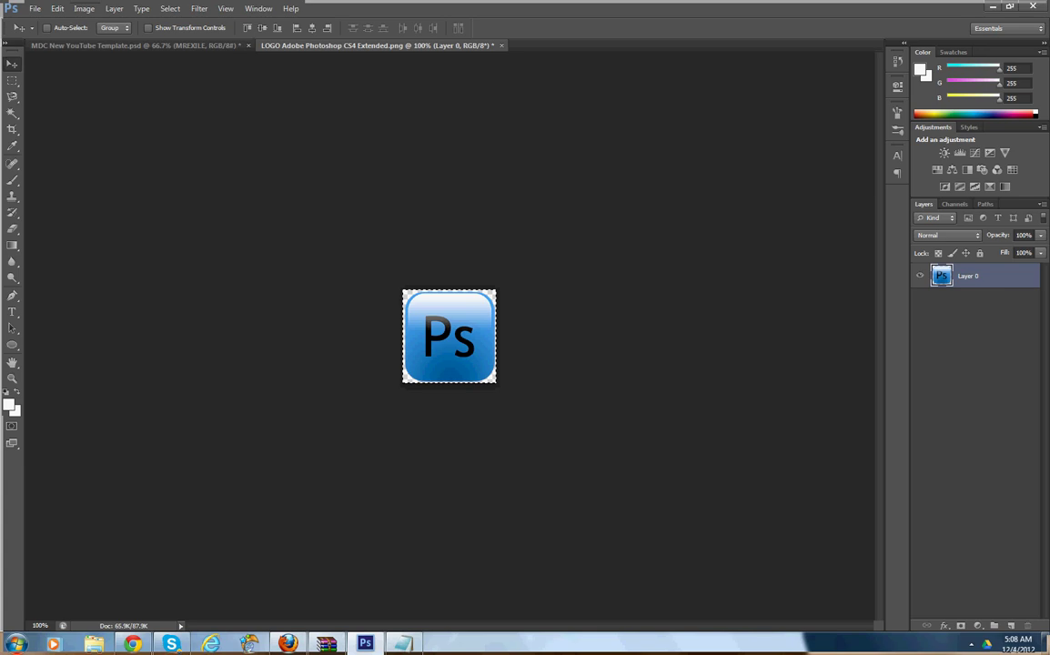
- Paste the Photoshop logo into the YouTube template and place it just outside the content area's upper right corner
{"action": "key", "text": "ctrl+Tab"}
{"action": "key", "text": "ctrl+Tab"}
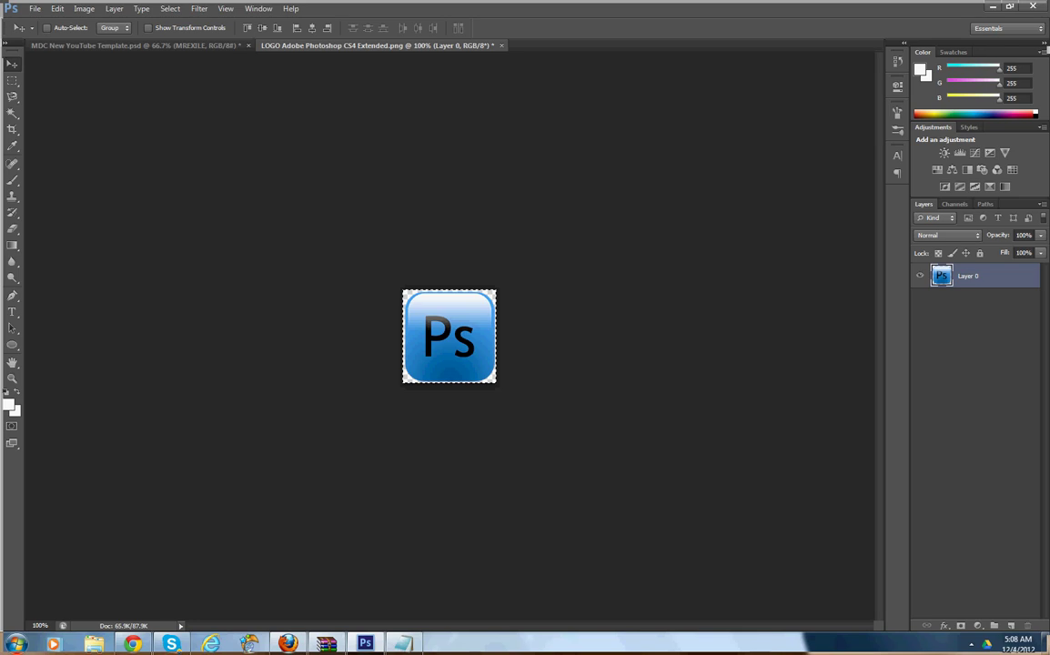
{"action": "key", "text": "ctrl+Tab"}
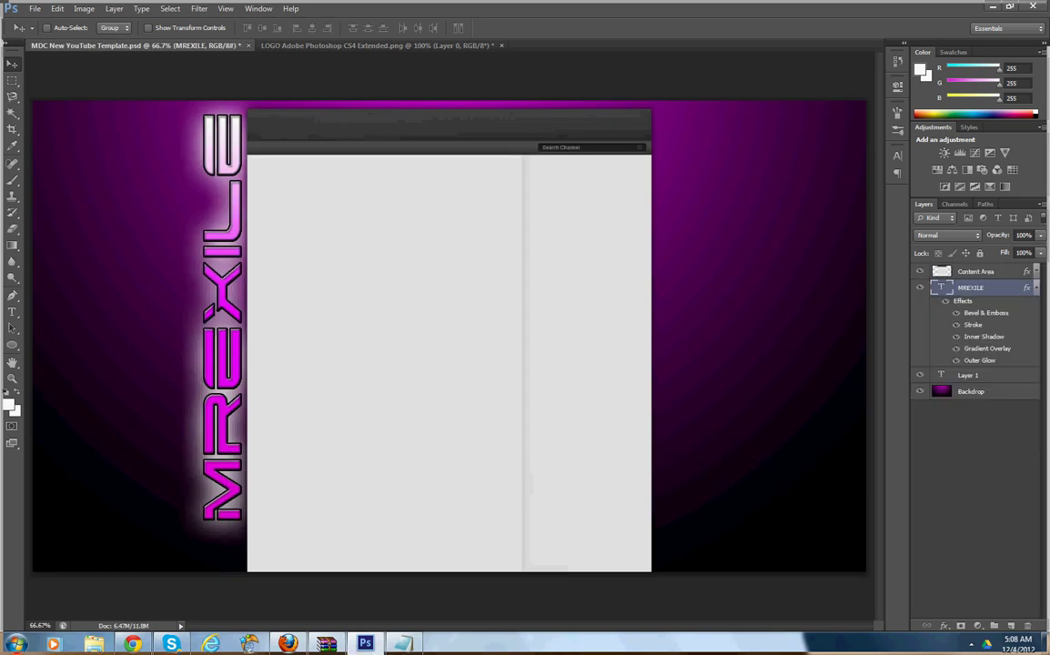
{"action": "key", "text": "ctrl+v"}
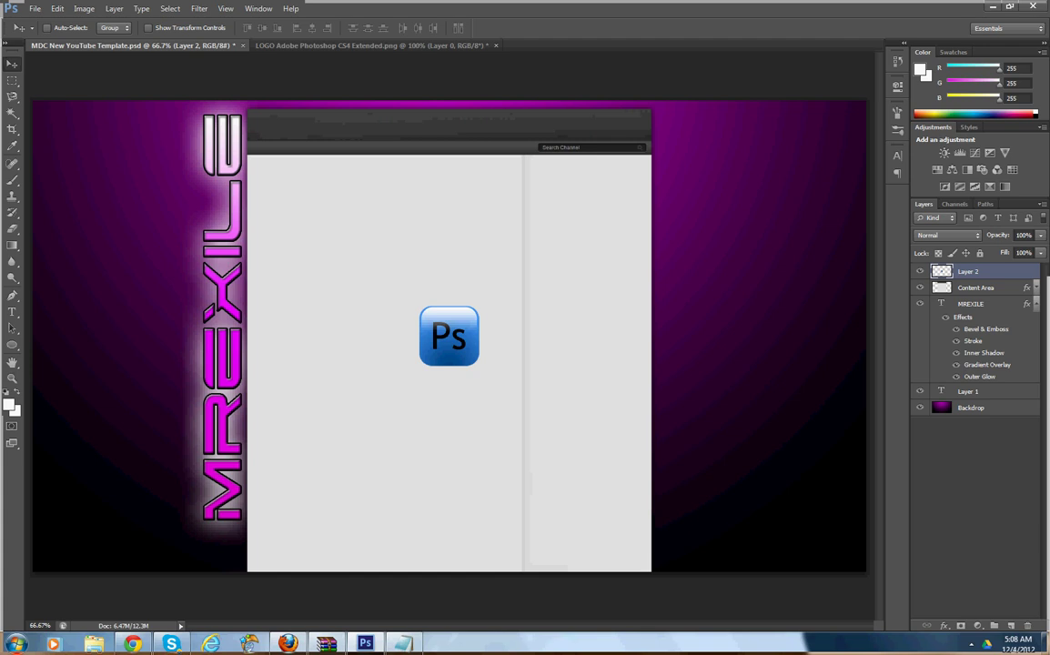
{"action": "left_click_drag", "start_coordinate": [448, 337], "coordinate": [695, 139]}
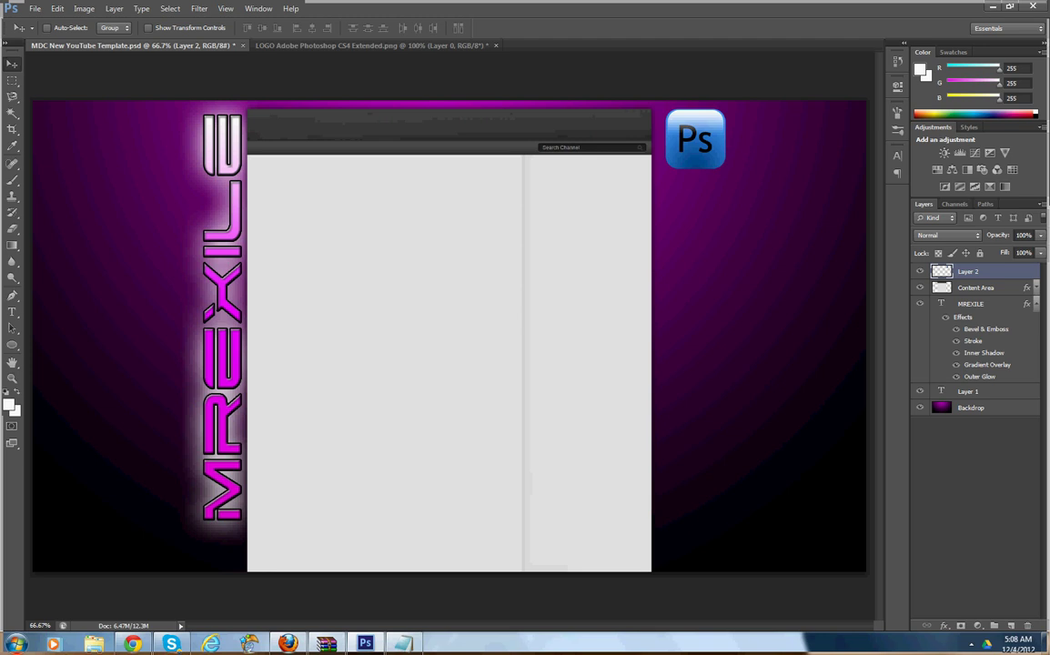
{"action": "double_click", "coordinate": [1000, 271]}
{"action": "key", "text": "Escape"}
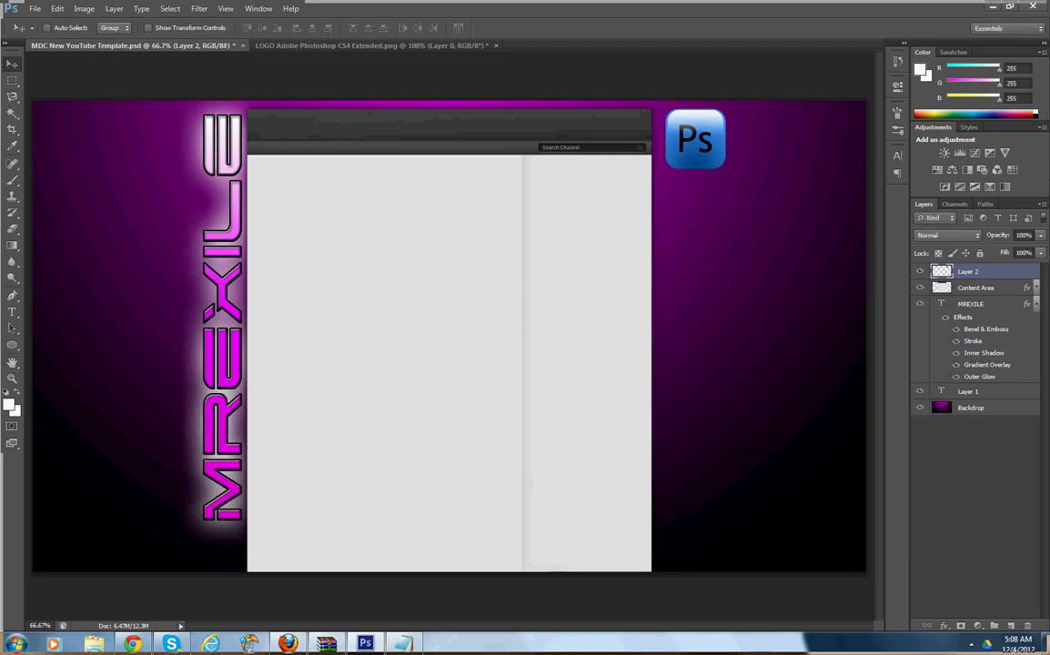
- Show the rulers, rotate the Photoshop logo to about -26.4°, shift it slightly down and apply the transformation
{"action": "key", "text": "ctrl+r"}
{"action": "key", "text": "ctrl+t"}
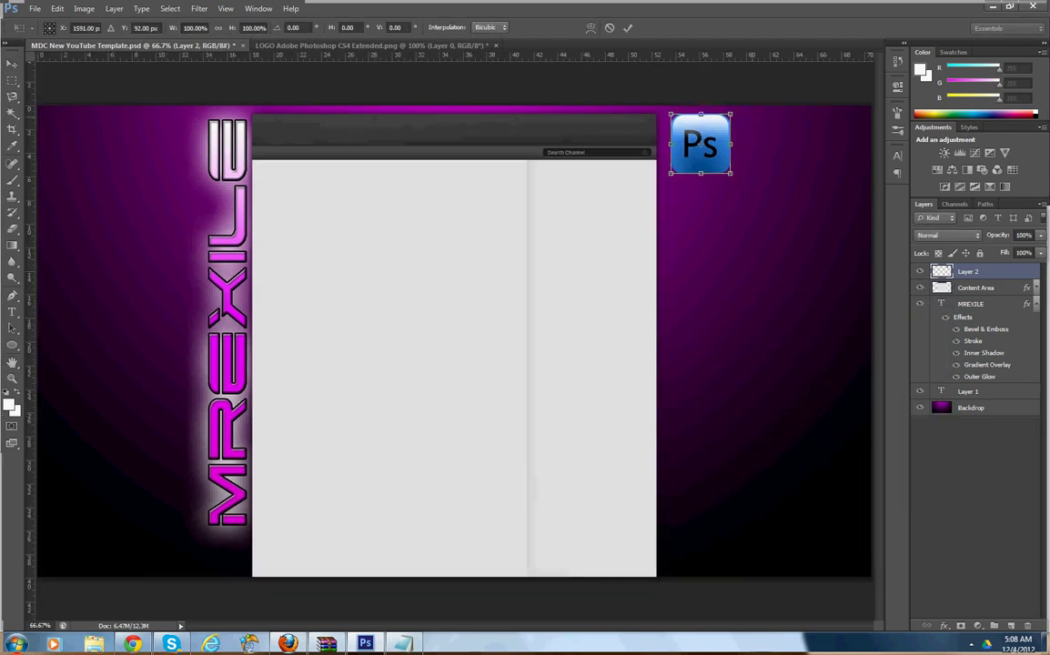
{"action": "mouse_move", "coordinate": [748, 117]}
{"action": "left_mouse_down"}
{"action": "mouse_move", "coordinate": [699, 89]}
{"action": "mouse_move", "coordinate": [738, 97]}
{"action": "left_mouse_up"}
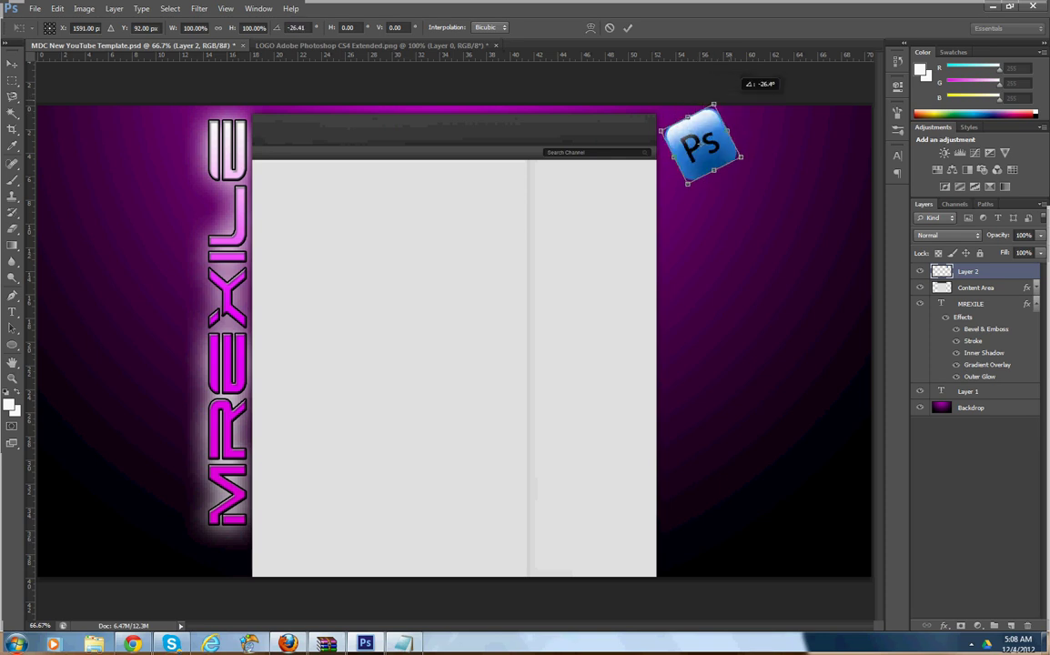
{"action": "left_click_drag", "start_coordinate": [701, 141], "coordinate": [704, 150]}
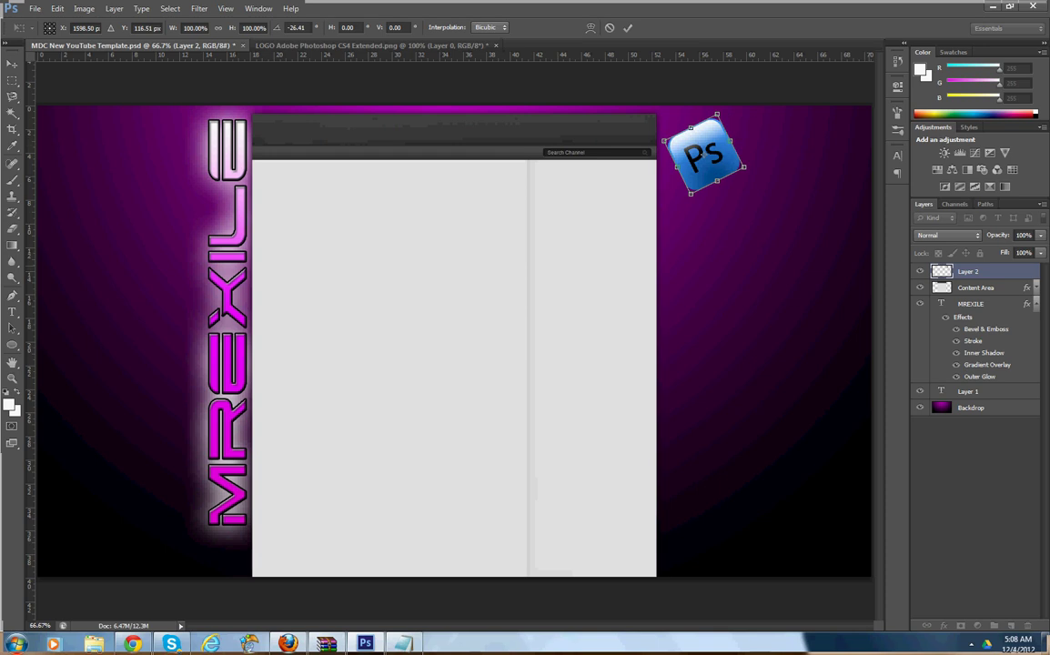
{"action": "left_click", "coordinate": [12, 64]}
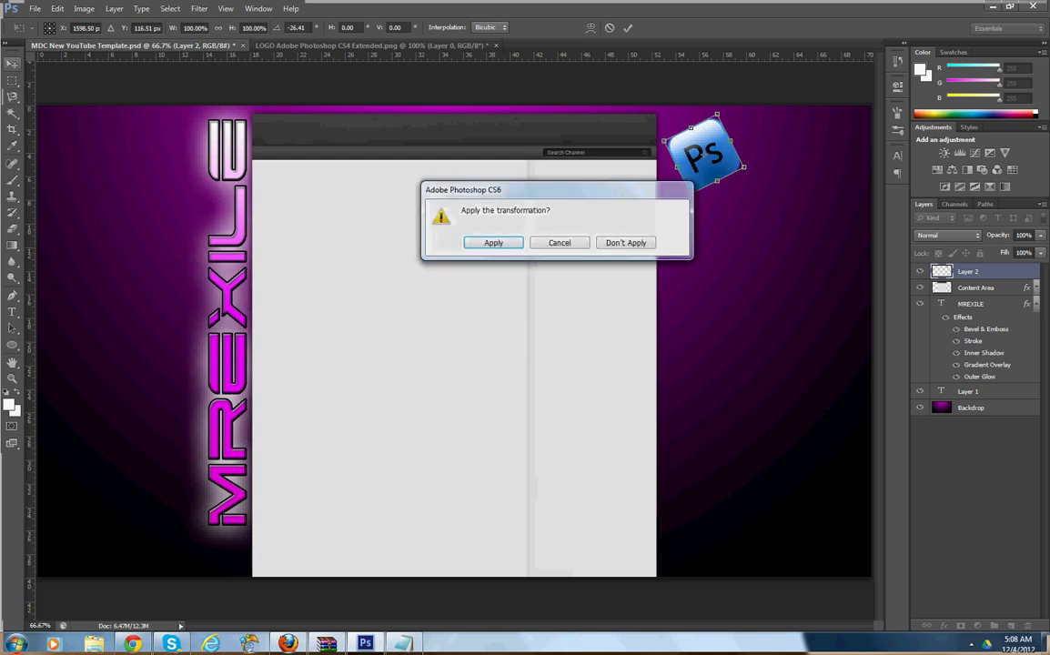
{"action": "key", "text": "Return"}
- Try lowering the Photoshop logo layer's opacity to 36% in its blending options
{"action": "right_click", "coordinate": [964, 271]}
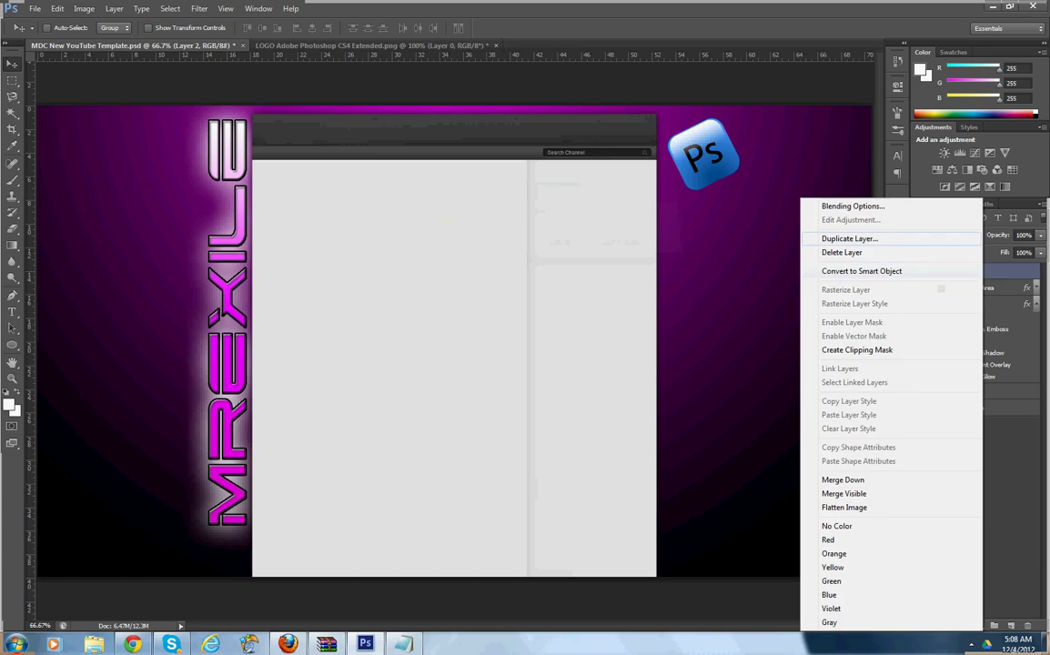
{"action": "left_click", "coordinate": [832, 207]}
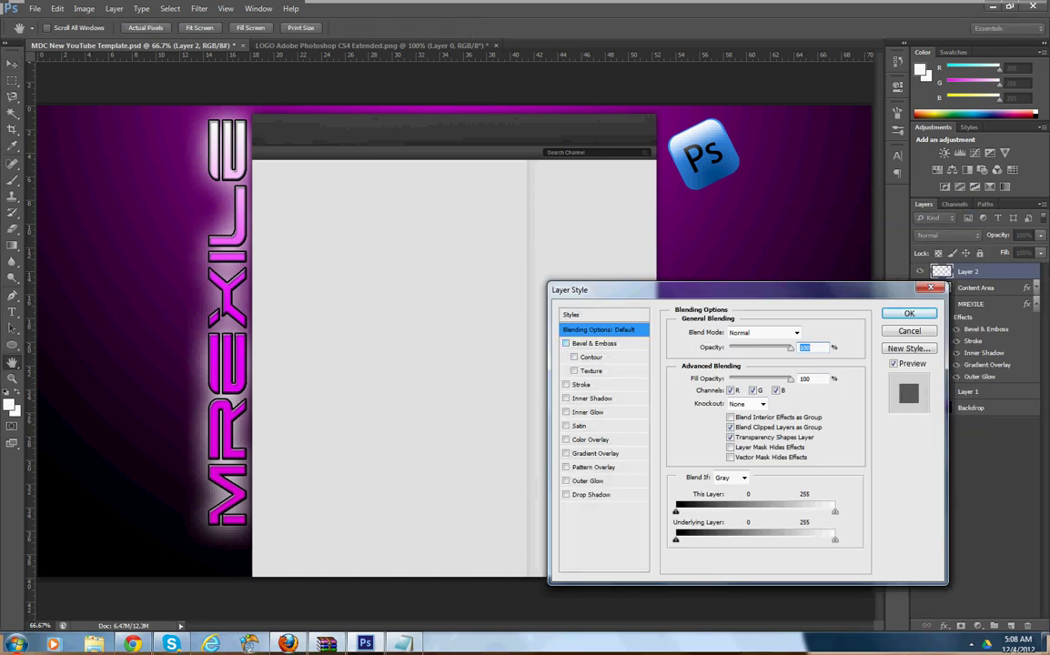
{"action": "left_click_drag", "start_coordinate": [790, 347], "coordinate": [750, 347]}
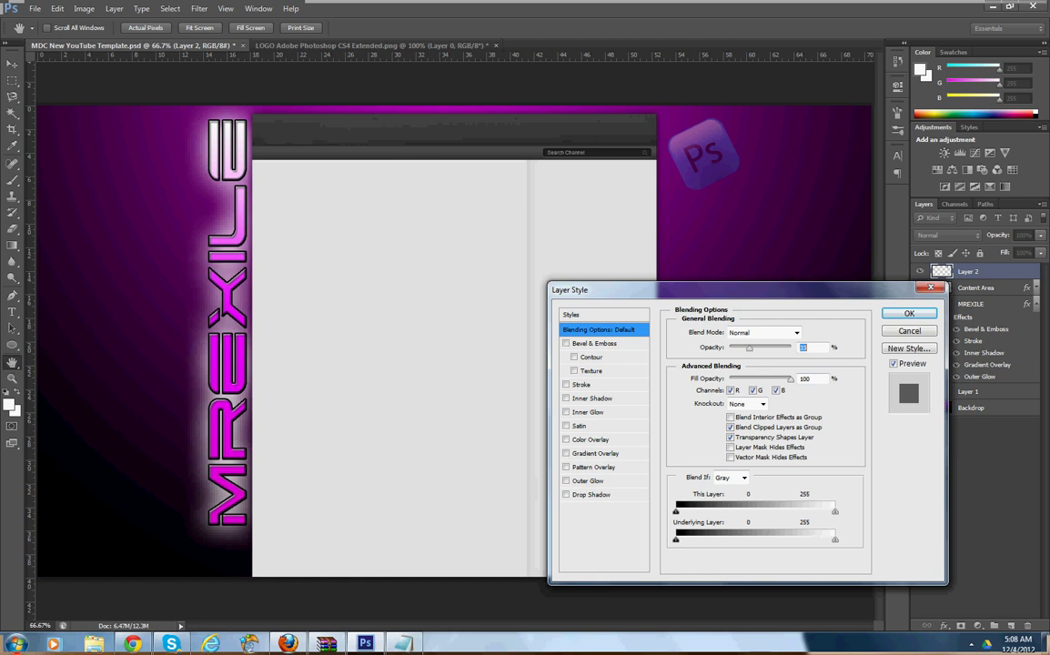
{"action": "key", "text": "shift+Down"}
{"action": "key", "text": "shift+Down"}
{"action": "key", "text": "shift+Up"}
{"action": "key", "text": "shift+Up"}
{"action": "key", "text": "shift+Up"}
{"action": "left_click_drag", "start_coordinate": [754, 348], "coordinate": [752, 348]}
- Try Bevel & Emboss, Drop Shadow and a purple (b400ff) Color Overlay at 32% opacity on the Photoshop logo
{"action": "left_click", "coordinate": [565, 343]}
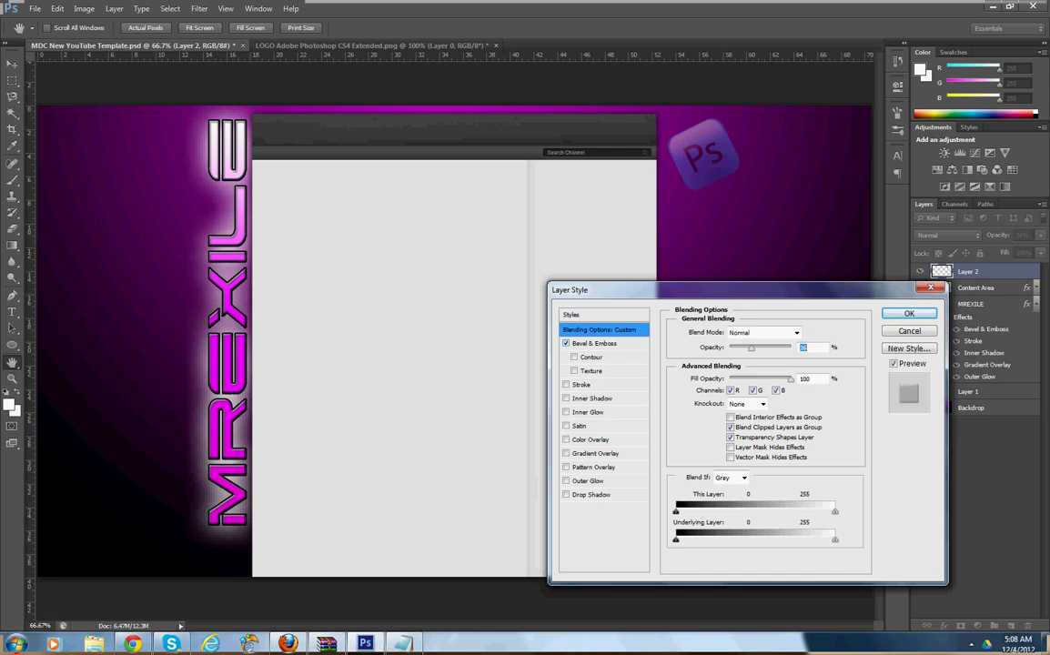
{"action": "left_click", "coordinate": [565, 493]}
{"action": "left_click", "coordinate": [565, 384]}
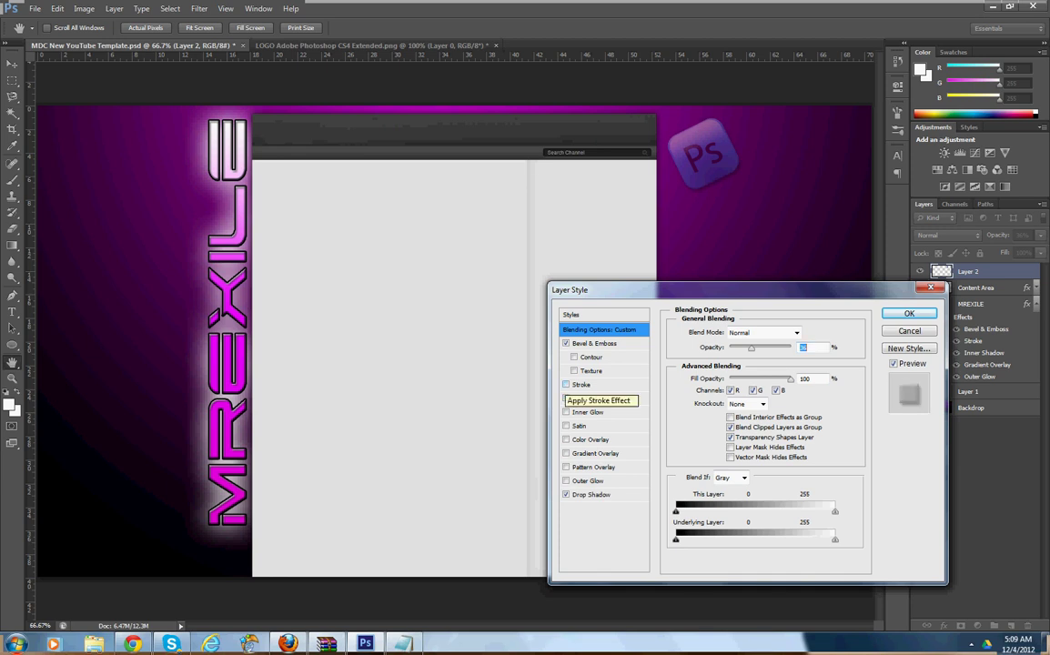
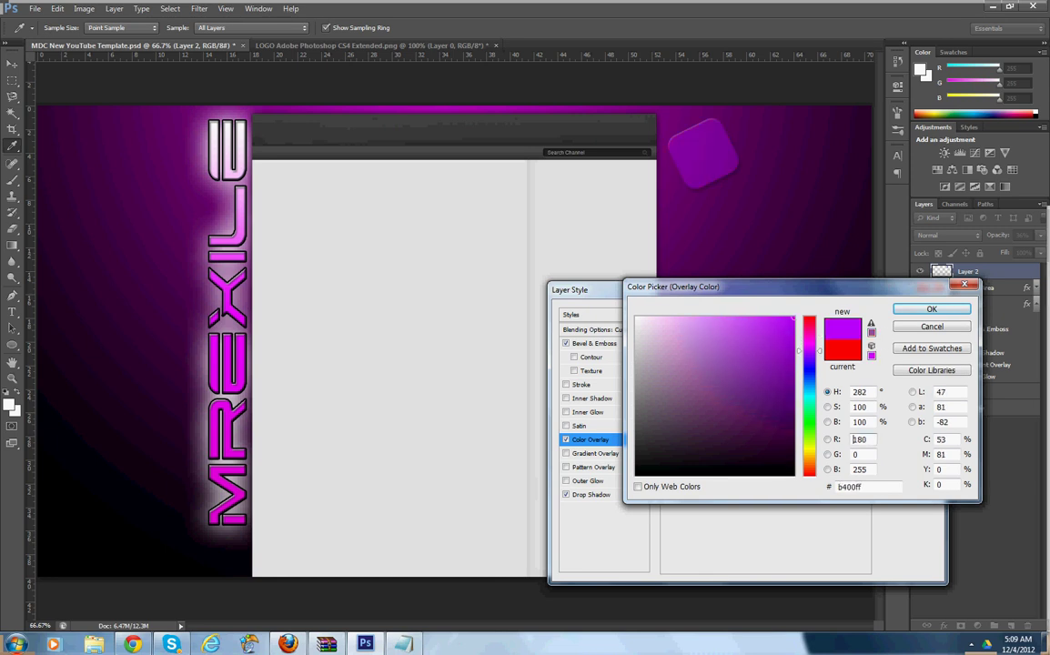
{"action": "key", "text": "Return"}
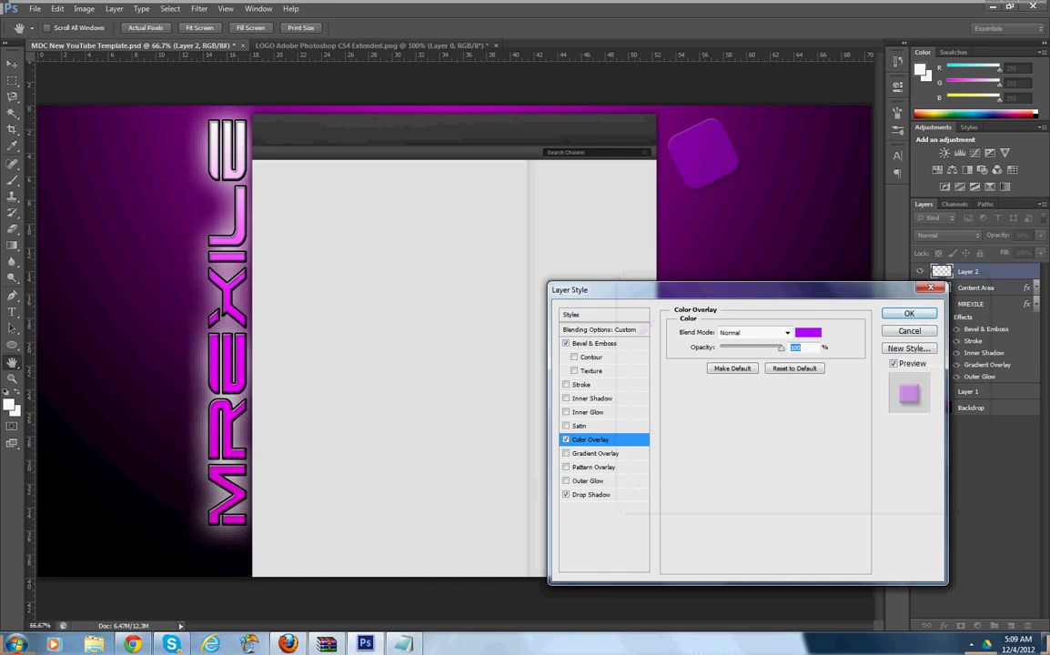
{"action": "left_click_drag", "start_coordinate": [781, 348], "coordinate": [739, 348]}
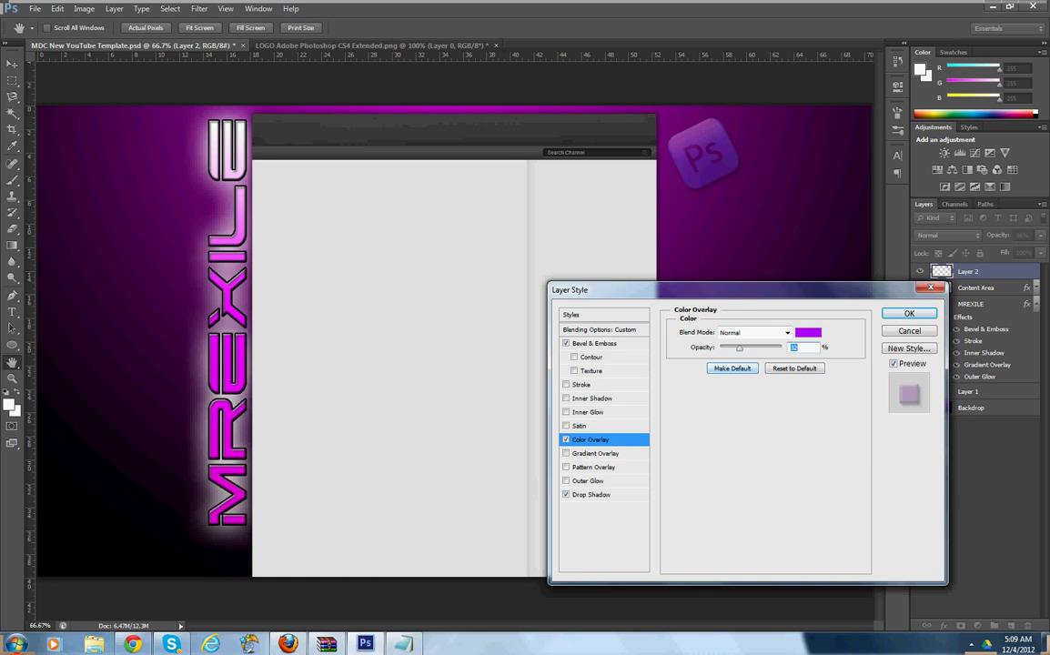
{"action": "key", "text": "Escape"}
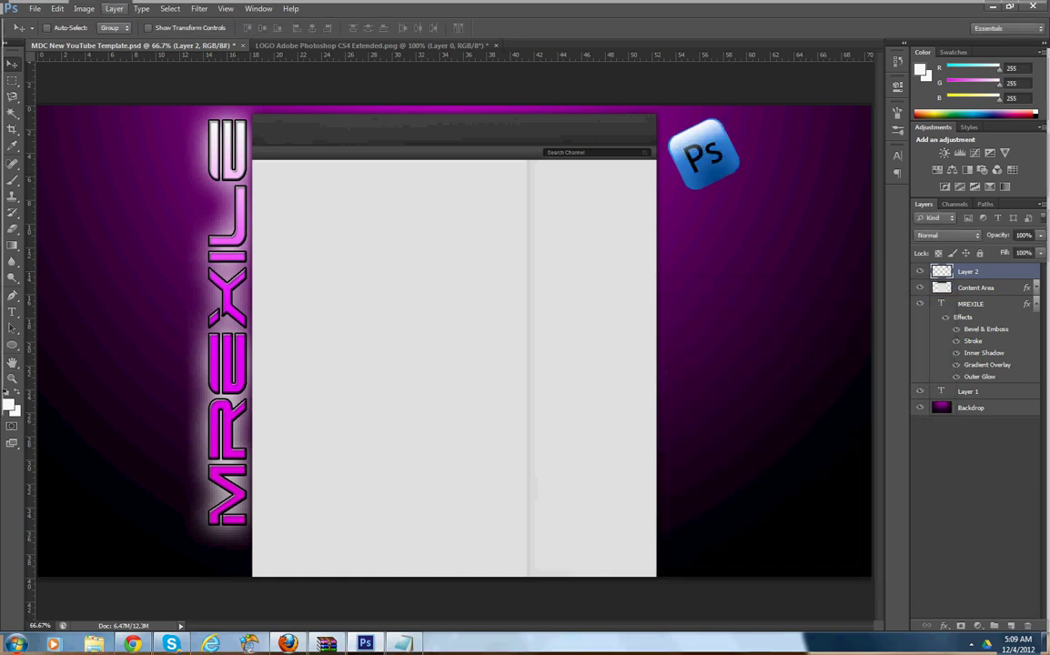
{"action": "left_click", "coordinate": [84, 8]}
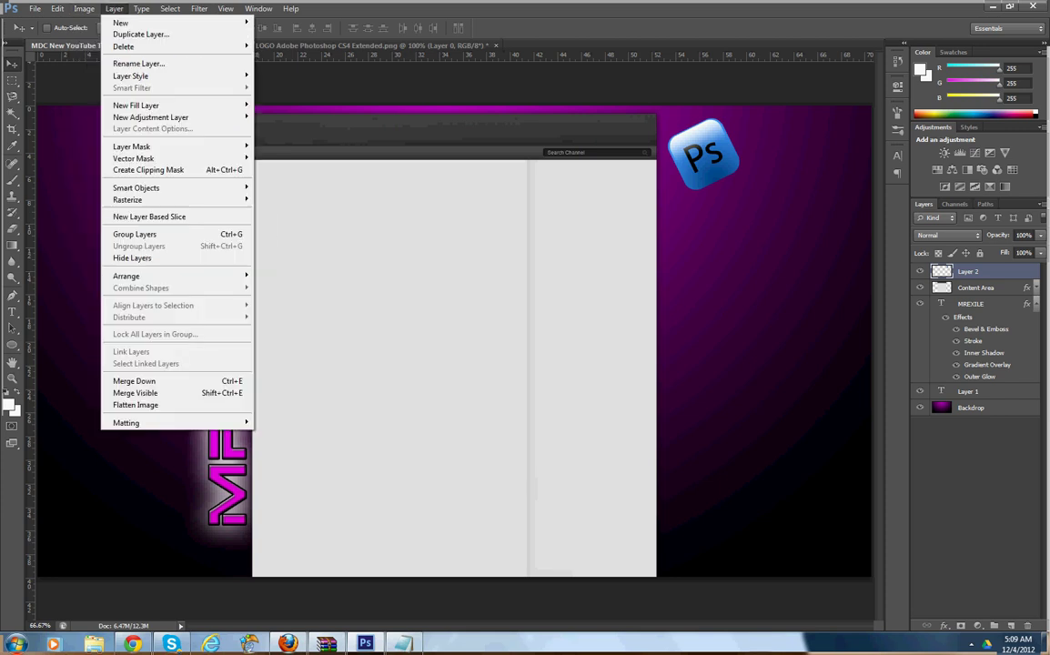
{"action": "mouse_move", "coordinate": [142, 8]}
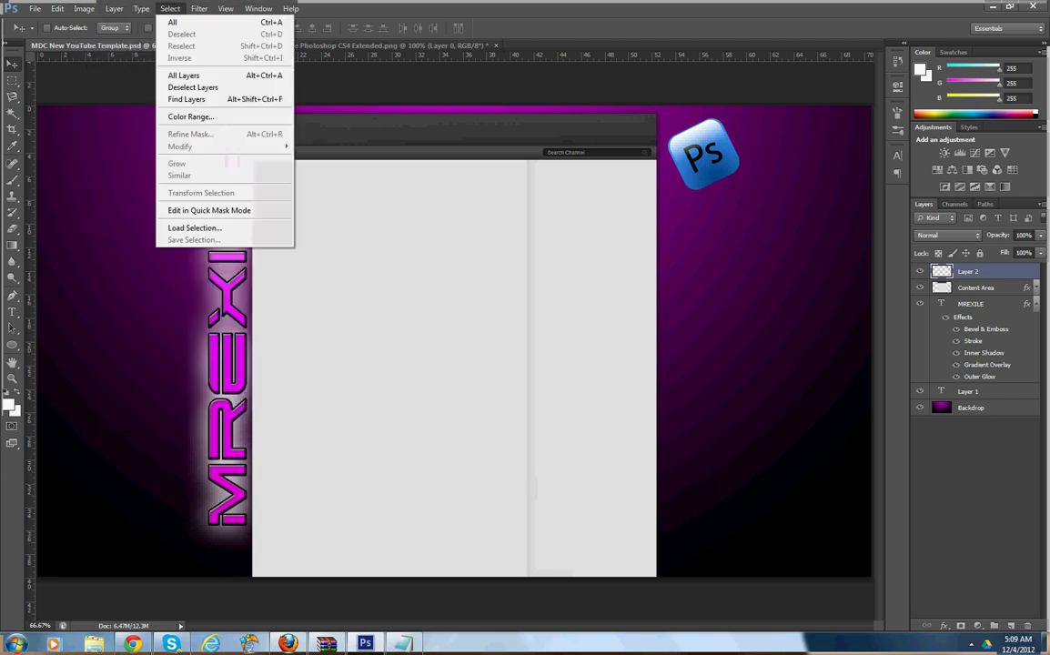
{"action": "mouse_move", "coordinate": [226, 8]}
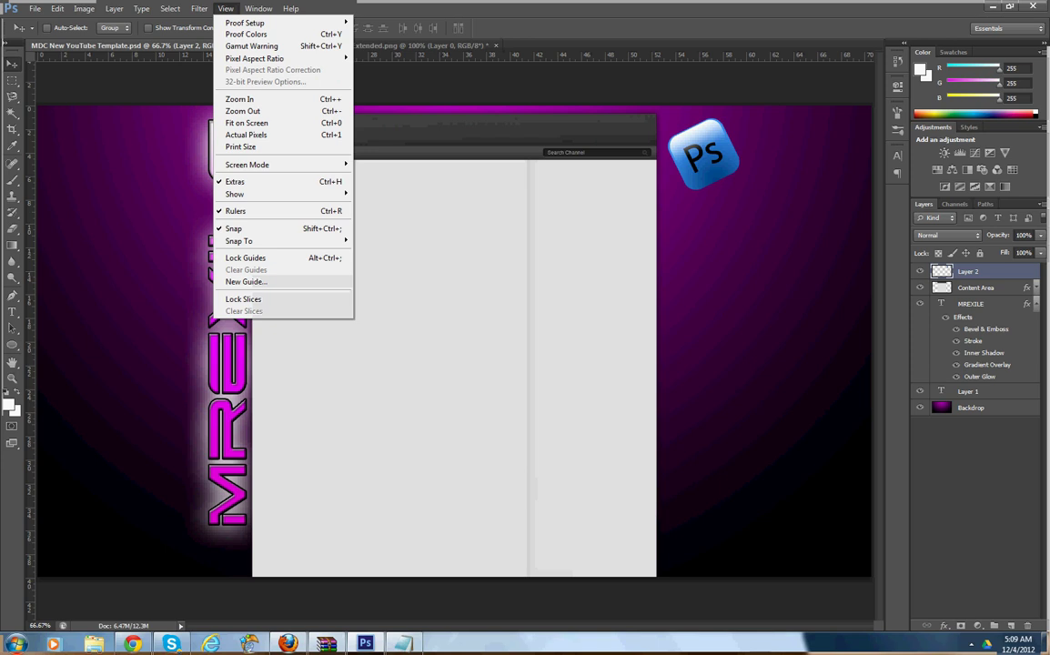
{"action": "mouse_move", "coordinate": [84, 8]}
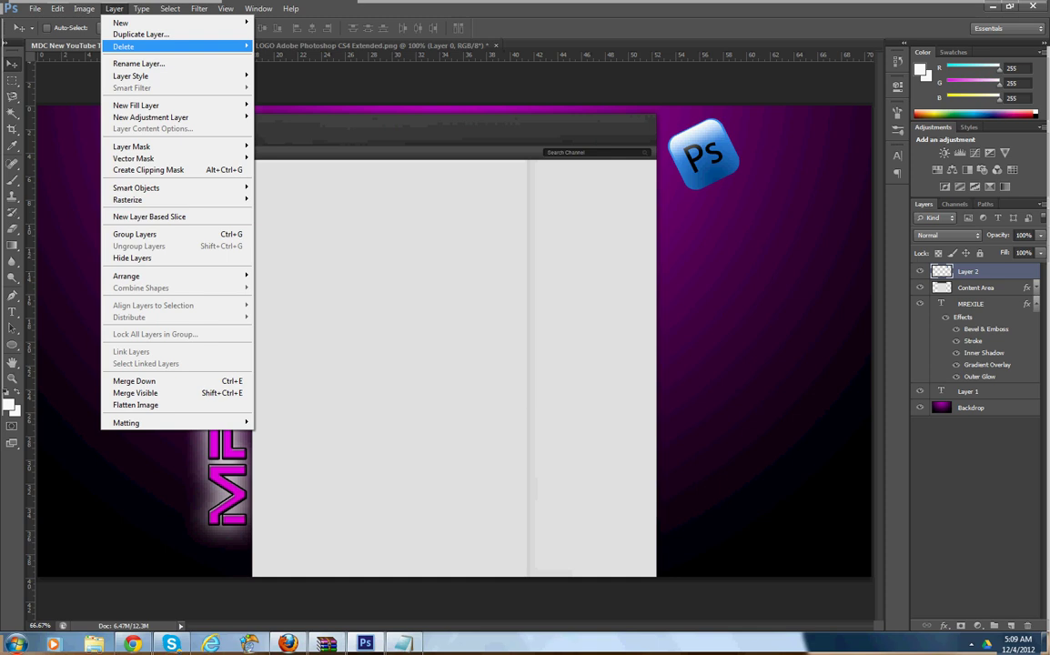
{"action": "mouse_move", "coordinate": [173, 188]}
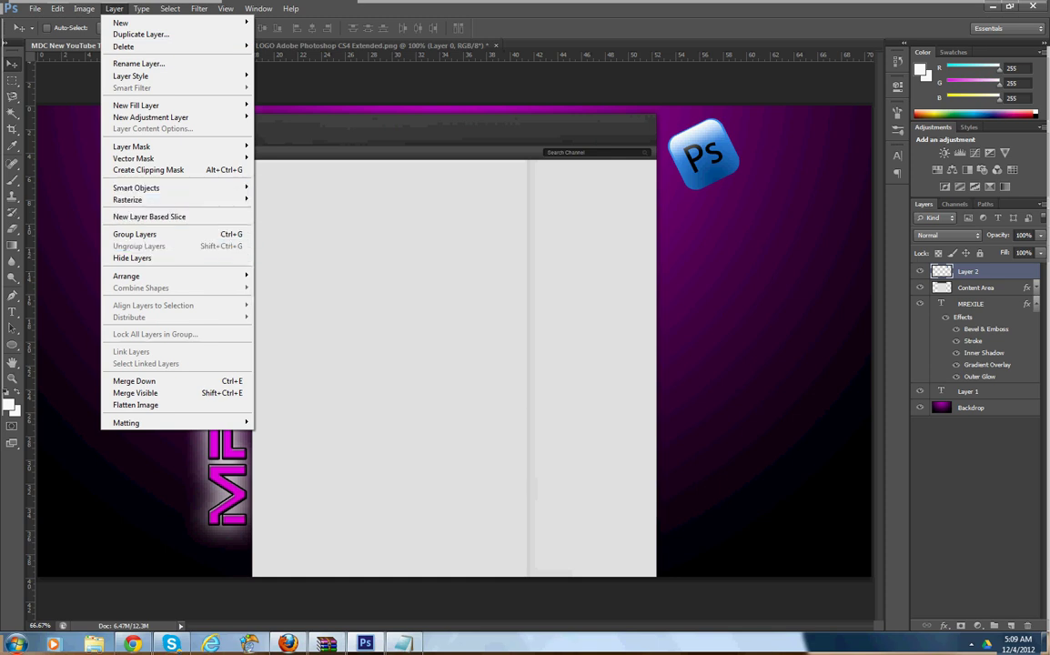
{"action": "key", "text": "Escape"}
- Reduce the Photoshop logo layer's opacity to 32% in its blending options
{"action": "right_click", "coordinate": [980, 271]}
{"action": "left_click", "coordinate": [819, 208]}
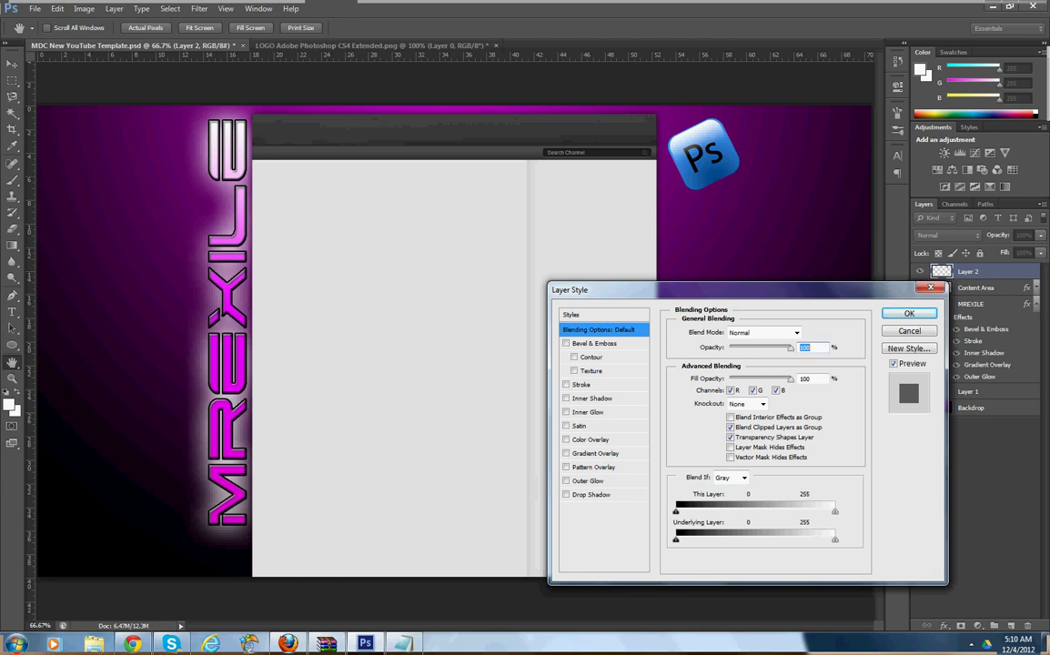
{"action": "left_click_drag", "start_coordinate": [790, 348], "coordinate": [758, 348]}
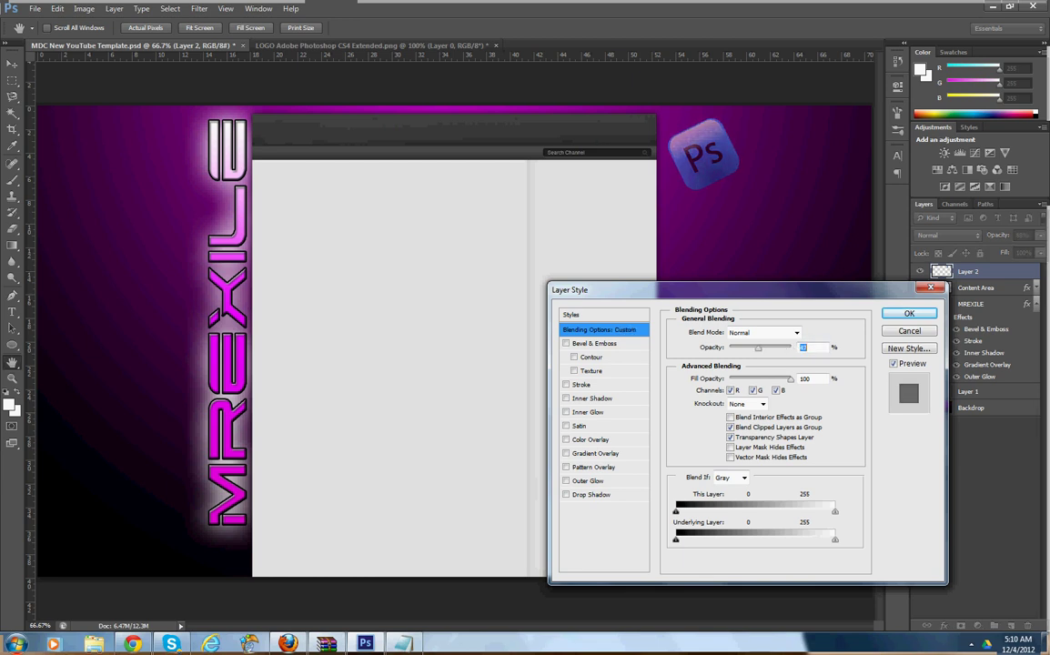
{"action": "key", "text": "shift+Down"}
{"action": "key", "text": "shift+Down"}
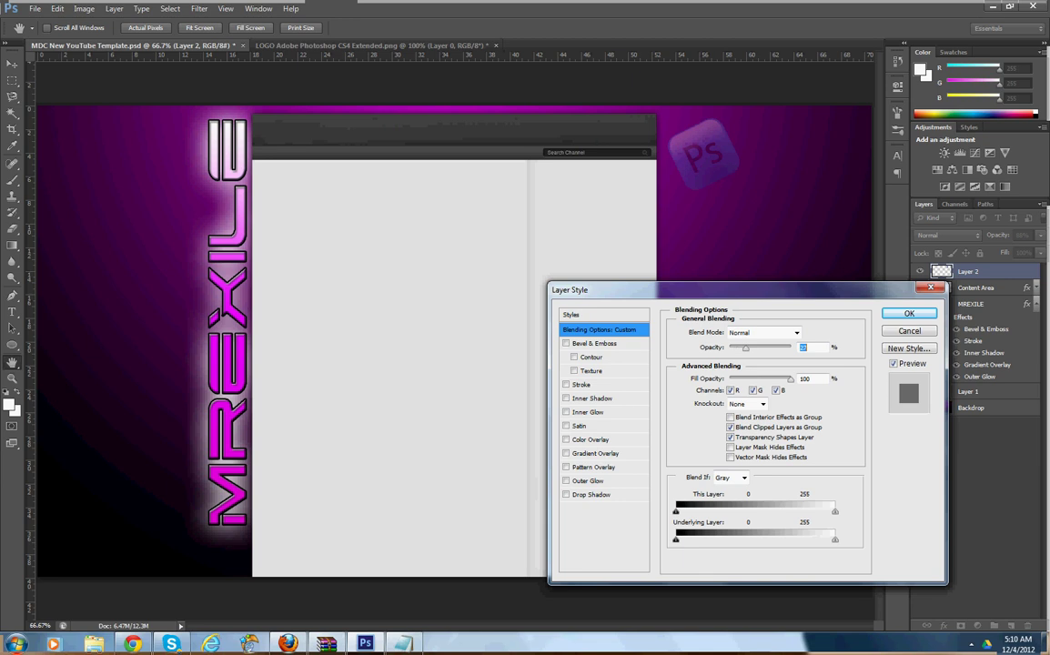
{"action": "key", "text": "shift+Down"}
{"action": "key", "text": "shift+Up"}
{"action": "key", "text": "shift+Down"}
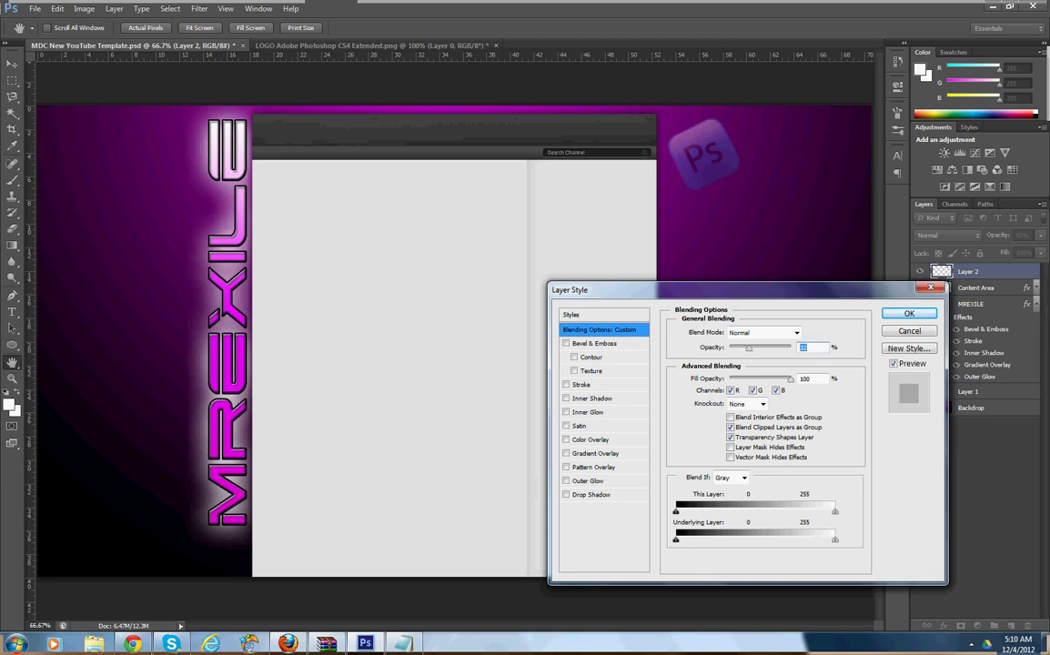
- Add Bevel & Emboss and a Drop Shadow with 33% spread and 18 px size to the Photoshop logo, and apply the layer style
{"action": "left_click", "coordinate": [566, 343]}
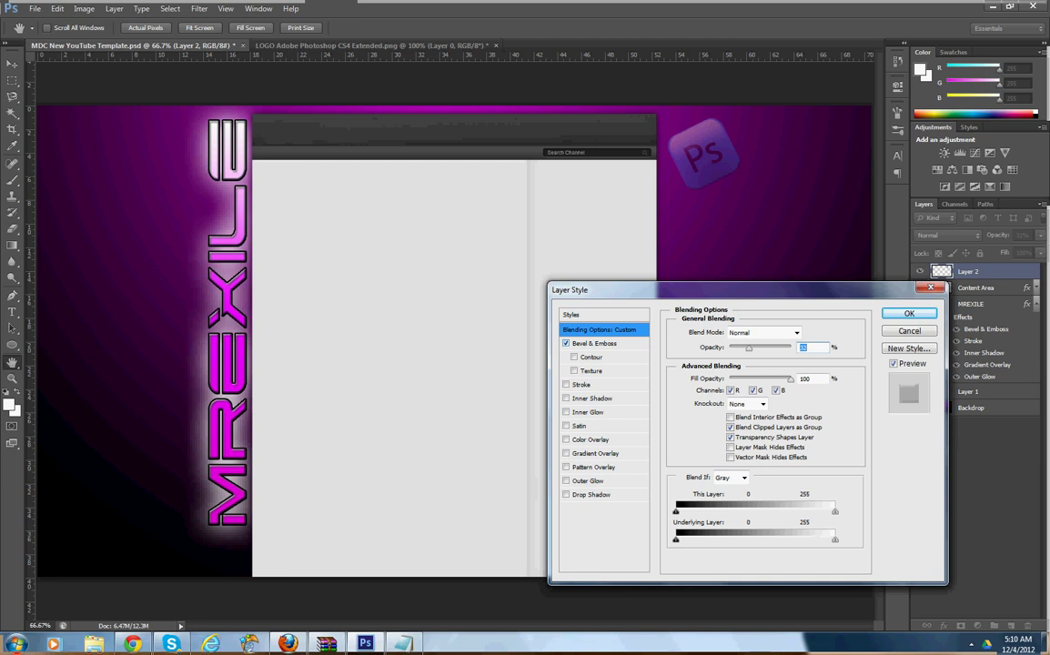
{"action": "left_click", "coordinate": [566, 494]}
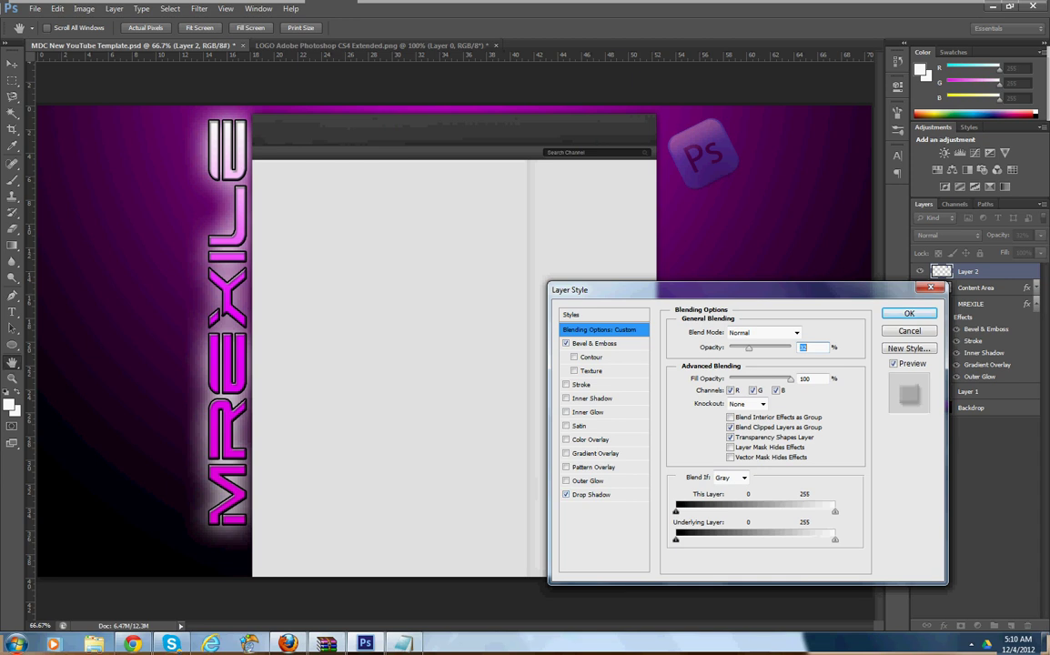
{"action": "left_click", "coordinate": [592, 494]}
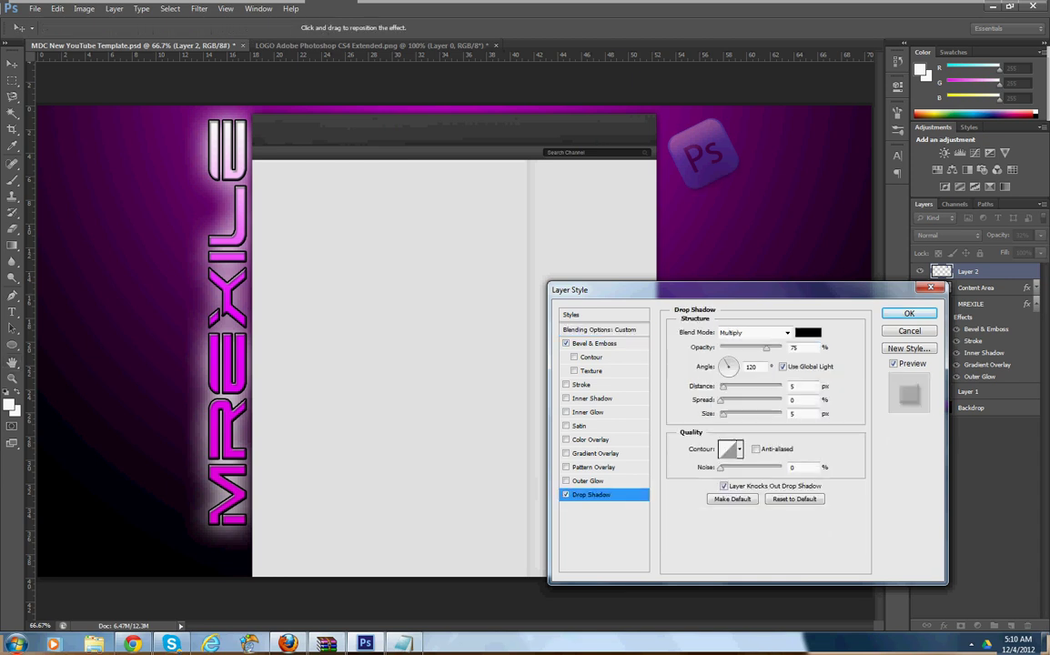
{"action": "mouse_move", "coordinate": [723, 414]}
{"action": "left_mouse_down"}
{"action": "mouse_move", "coordinate": [746, 414]}
{"action": "mouse_move", "coordinate": [727, 414]}
{"action": "left_mouse_up"}
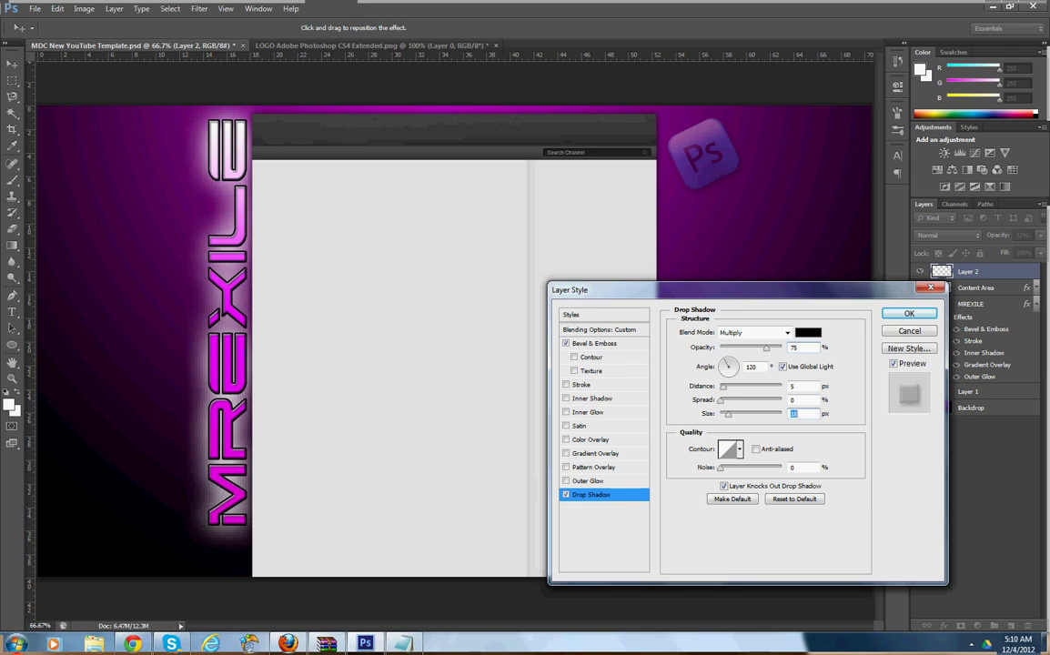
{"action": "left_click_drag", "start_coordinate": [721, 401], "coordinate": [739, 400]}
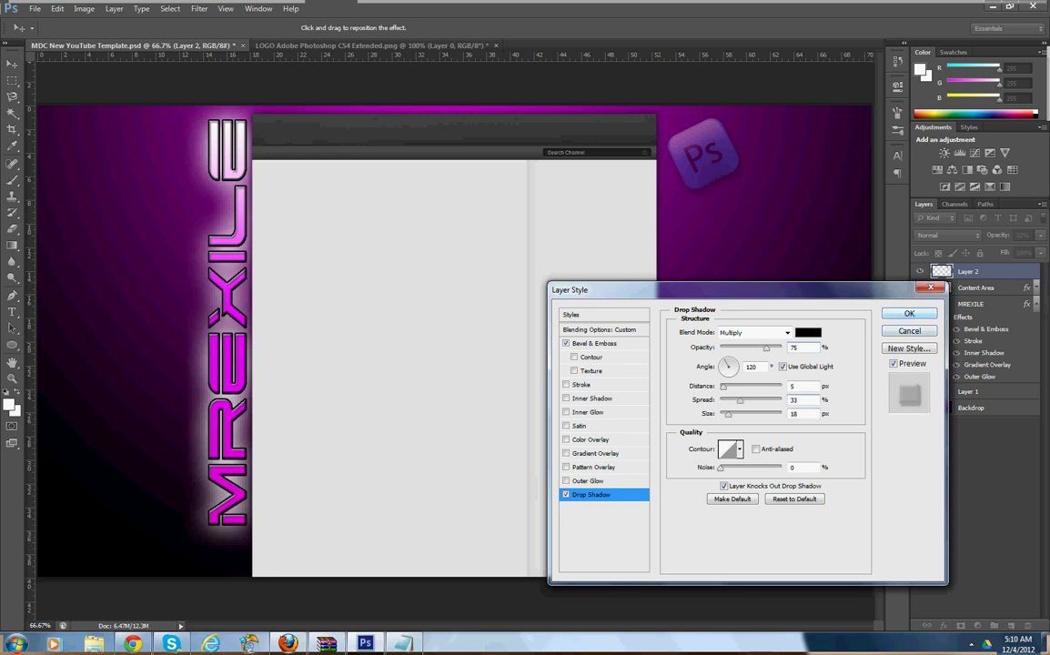
{"action": "key", "text": "Return"}
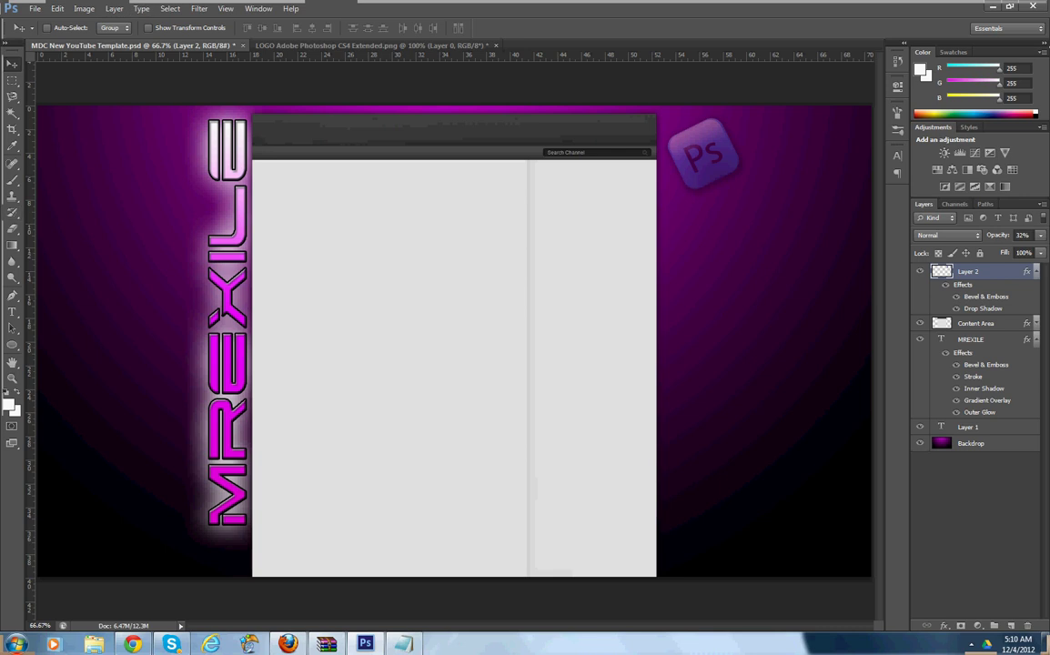
- Try stamping the 196 px splatter brush in white at 22% opacity beside the MREXILE title on the logo layer
{"action": "key", "text": "b"}
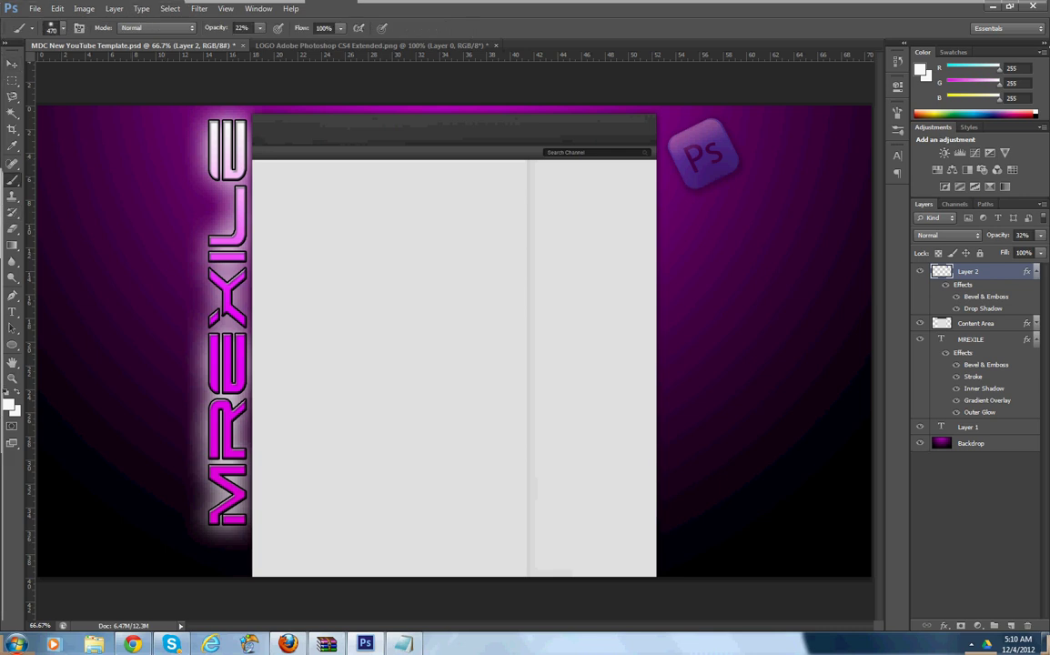
{"action": "left_click", "coordinate": [58, 27]}
{"action": "left_click", "coordinate": [58, 27]}
{"action": "left_click", "coordinate": [57, 27]}
{"action": "left_click_drag", "start_coordinate": [141, 131], "coordinate": [140, 173]}
{"action": "left_click", "coordinate": [126, 151]}
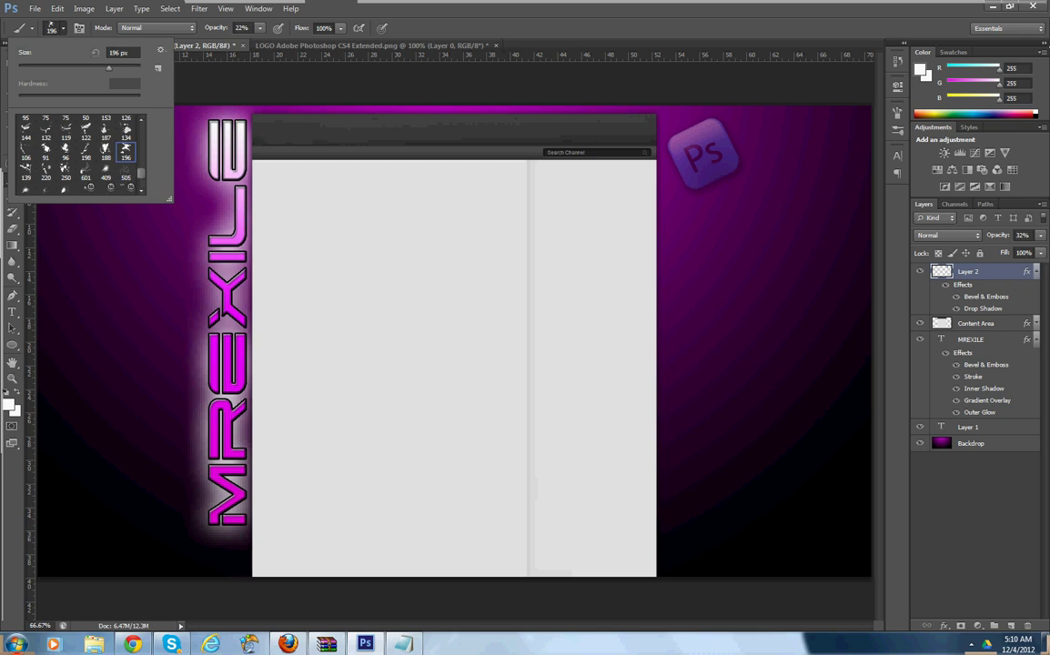
{"action": "left_click", "coordinate": [91, 251]}
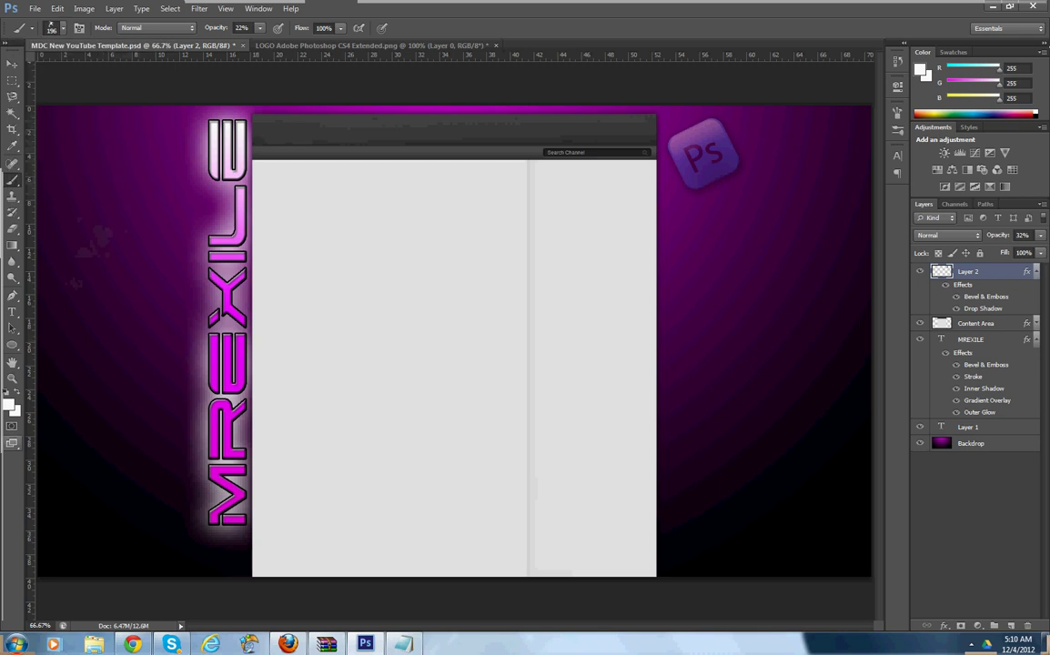
{"action": "left_click", "coordinate": [11, 404]}
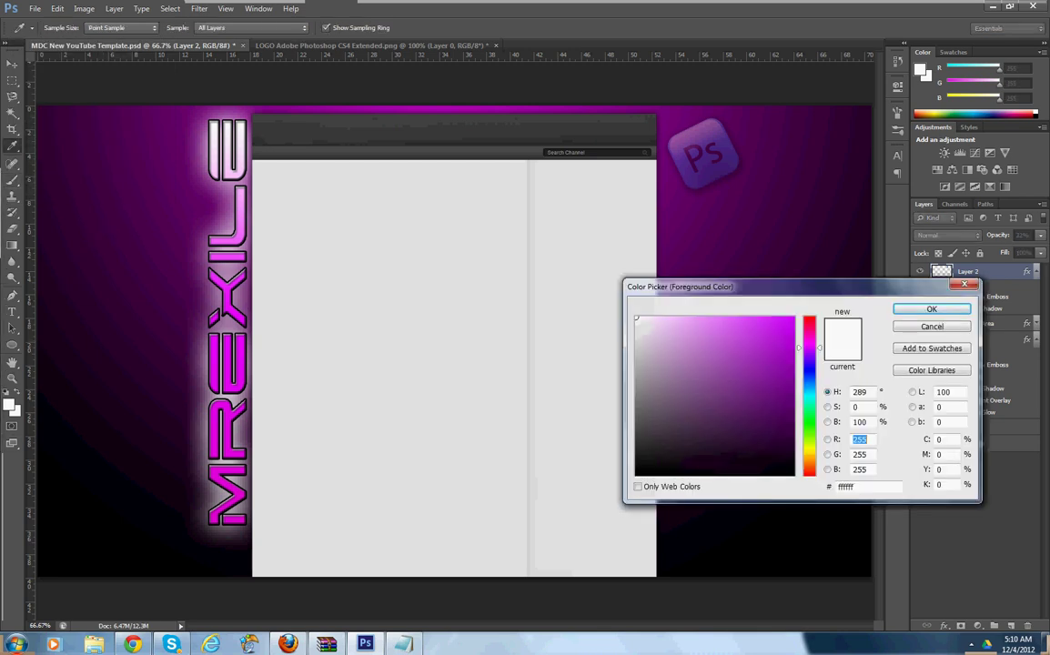
{"action": "left_click", "coordinate": [931, 325]}
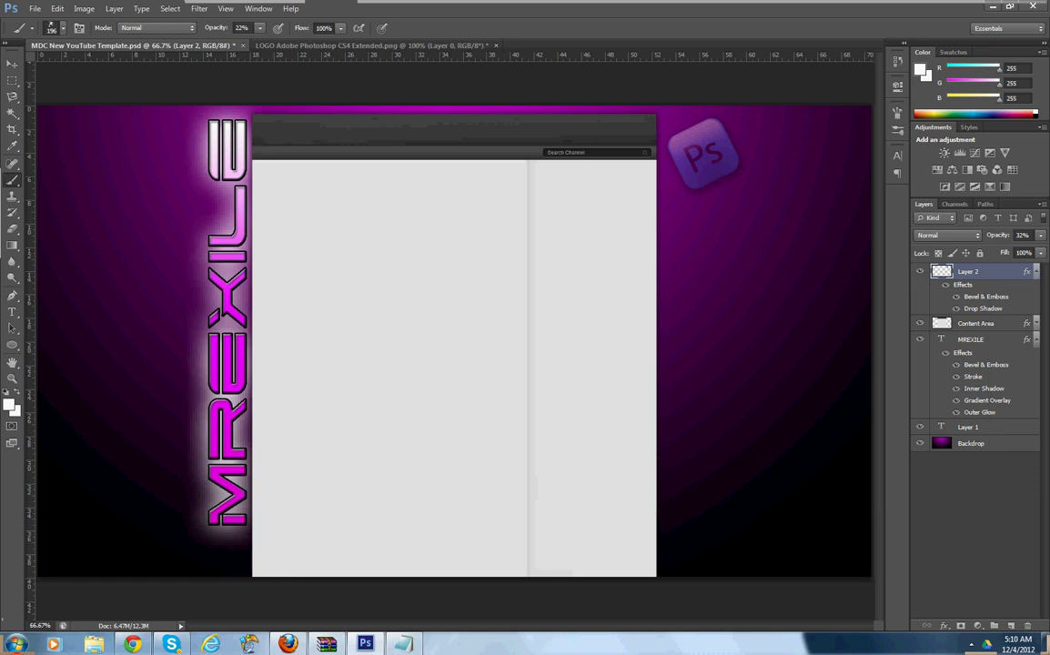
- Try a white splatter stamp on the Backdrop layer beside the content area, undo it and return to the logo layer
{"action": "left_click", "coordinate": [984, 443]}
{"action": "left_click", "coordinate": [783, 374]}
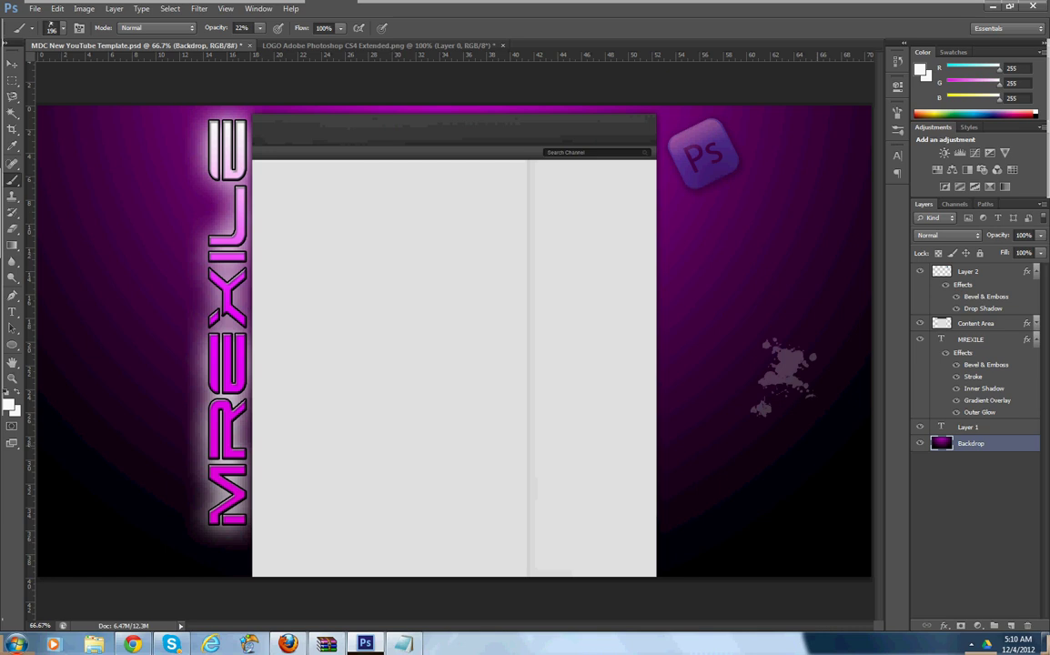
{"action": "left_click", "coordinate": [967, 271]}
{"action": "key", "text": "ctrl+z"}
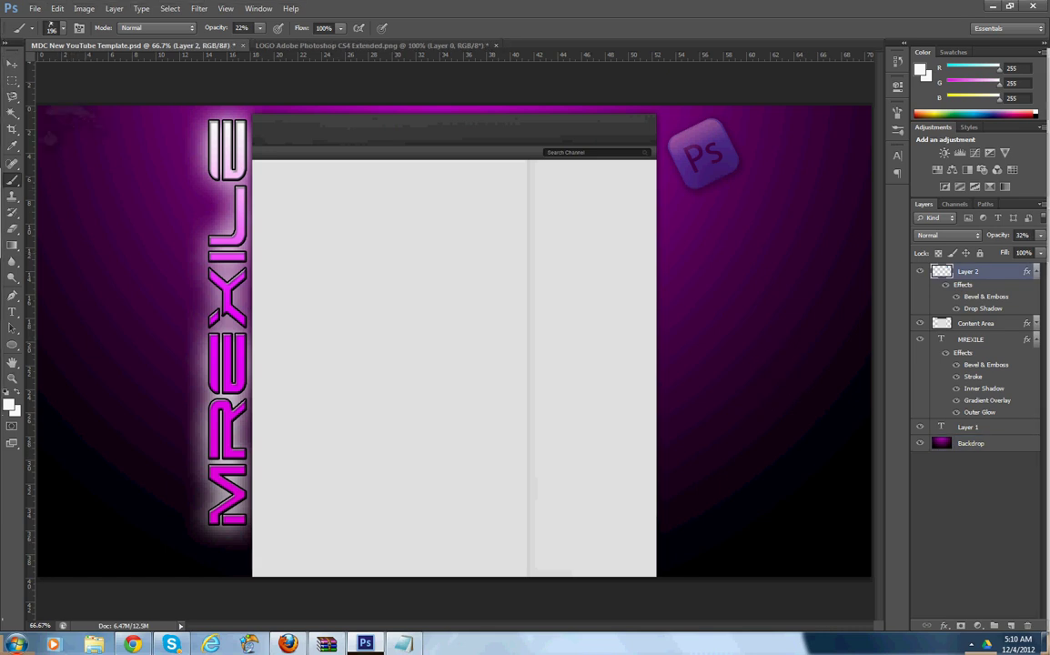
- Set the foreground colour to black (000000)
{"action": "left_click", "coordinate": [9, 404]}
{"action": "left_click", "coordinate": [636, 474]}
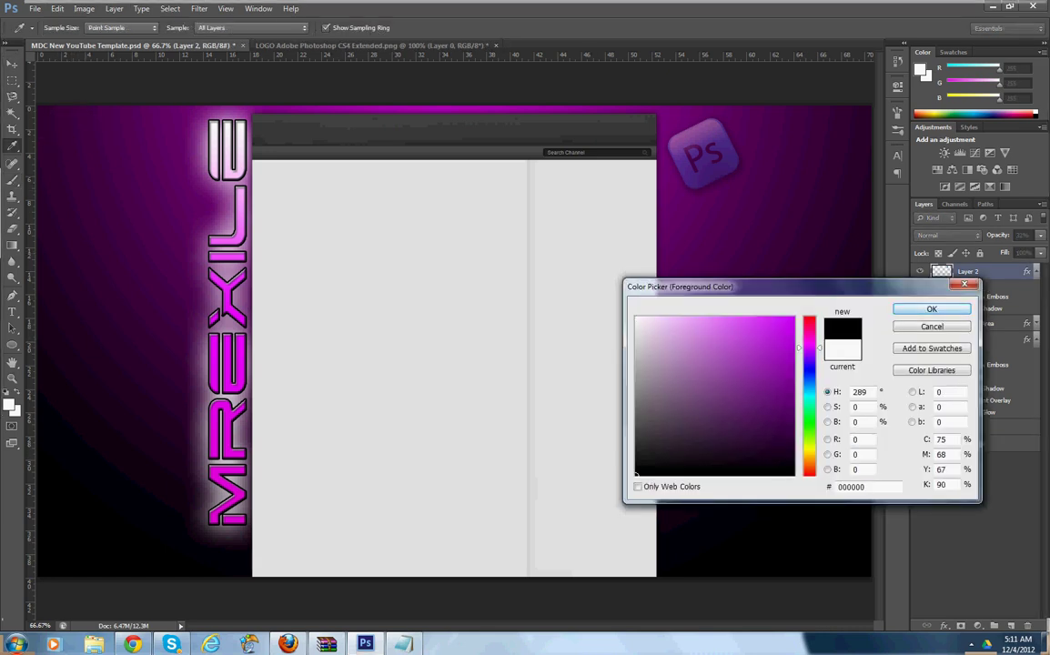
{"action": "key", "text": "Return"}
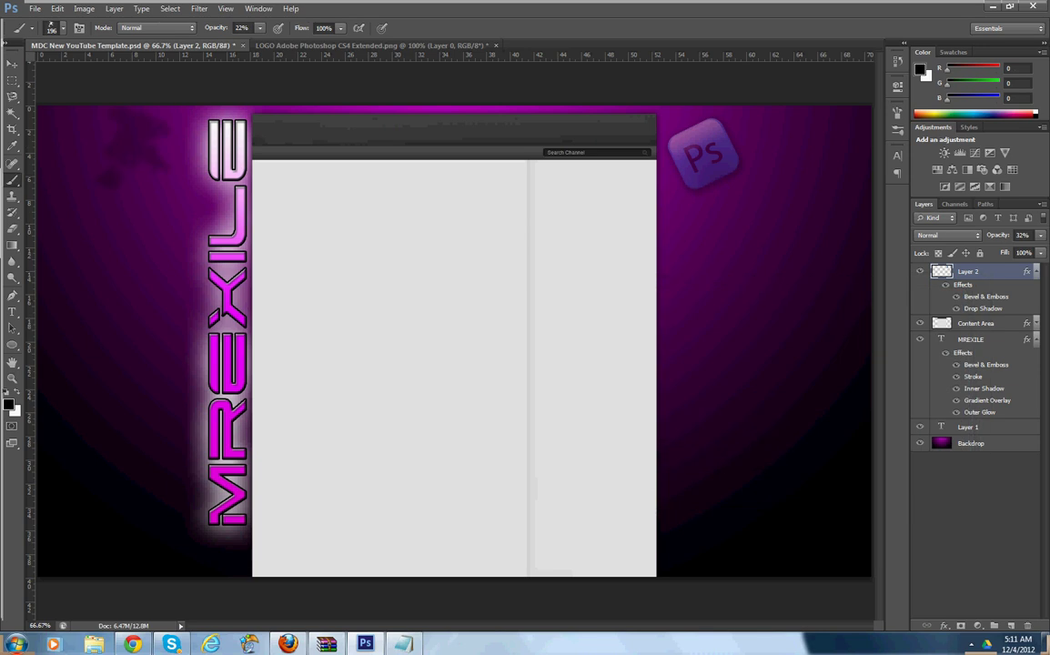
- Browse the brush presets, try a black stamp with the 1867 px brush over the MREXILE title, and undo it
{"action": "left_click", "coordinate": [57, 28]}
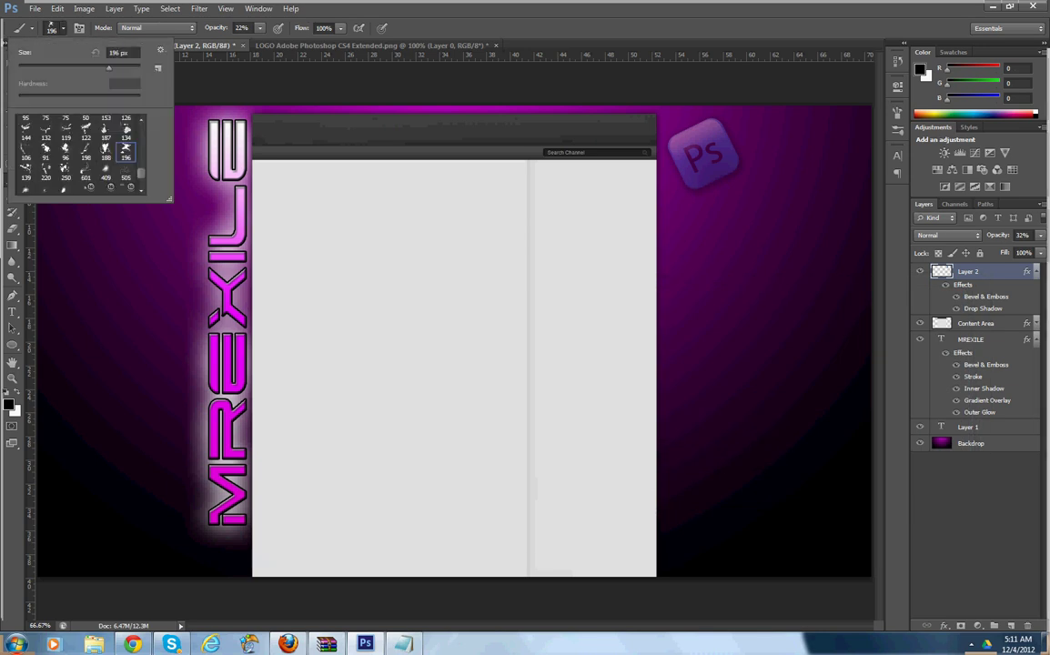
{"action": "left_click", "coordinate": [65, 151]}
{"action": "left_click", "coordinate": [86, 129]}
{"action": "scroll", "coordinate": [78, 154], "scroll_direction": "up", "scroll_amount": 2}
{"action": "left_click", "coordinate": [105, 129]}
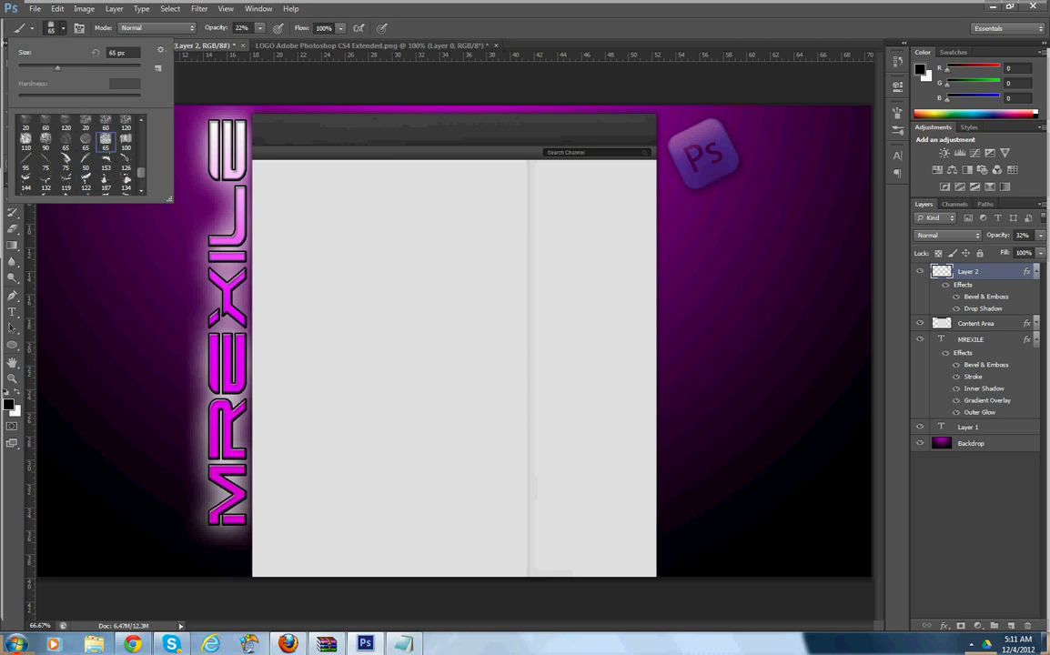
{"action": "scroll", "coordinate": [77, 154], "scroll_direction": "up", "scroll_amount": 2}
{"action": "scroll", "coordinate": [124, 137], "scroll_direction": "down", "scroll_amount": 3}
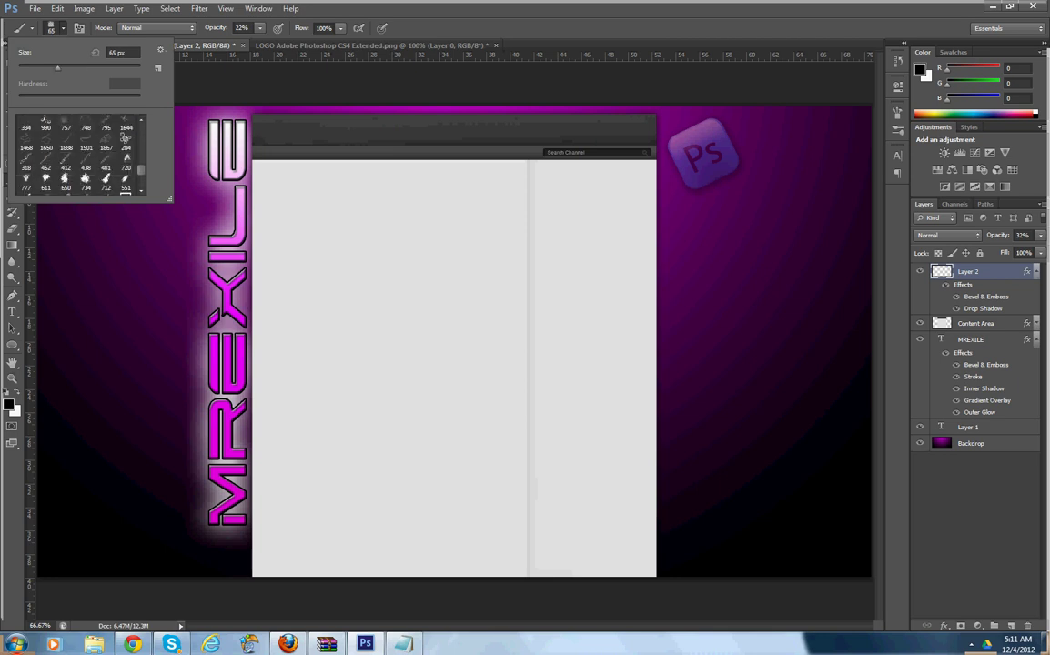
{"action": "left_click", "coordinate": [105, 137]}
{"action": "left_click", "coordinate": [209, 293]}
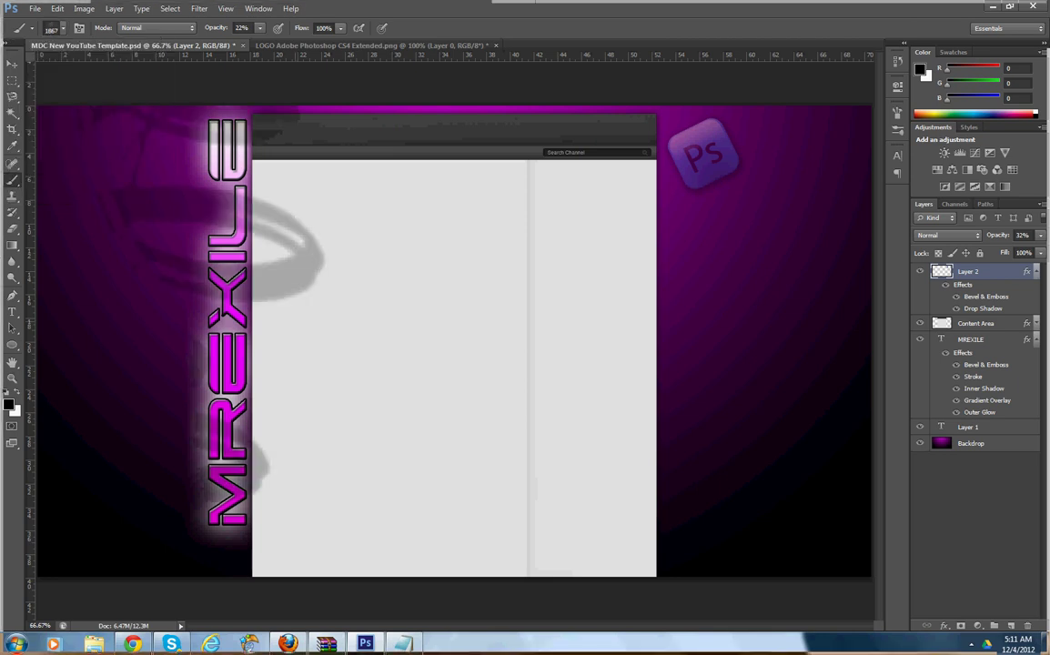
{"action": "key", "text": "ctrl+z"}
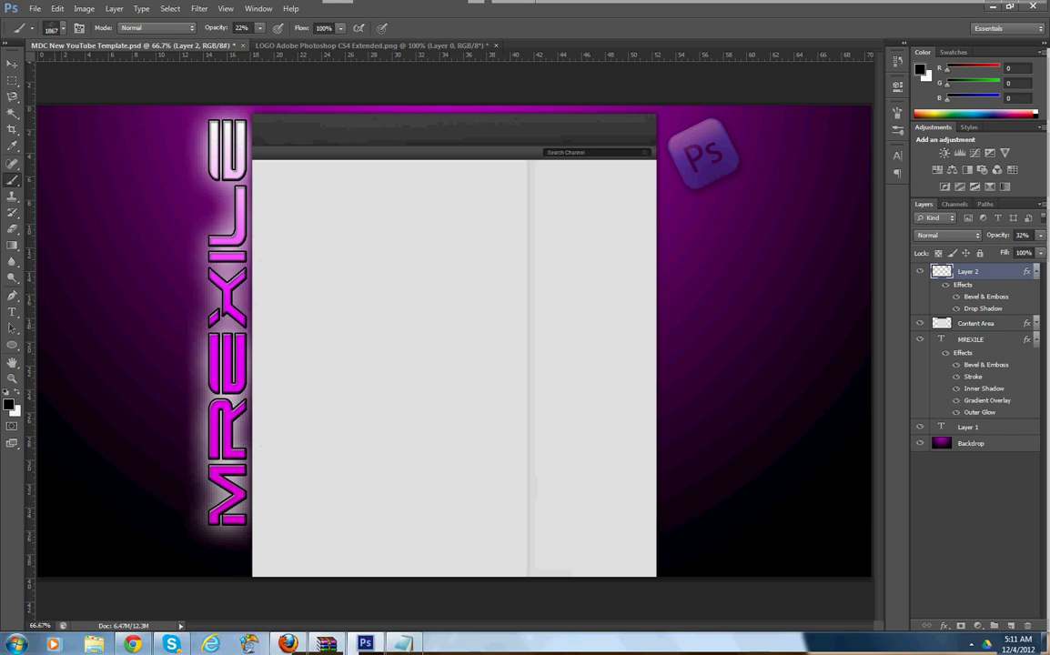
{"action": "key", "text": "ctrl+z"}
{"action": "key", "text": "ctrl+z"}
- Try black stamping with the 757 px brush in the area beside the MREXILE title
{"action": "left_click", "coordinate": [57, 27]}
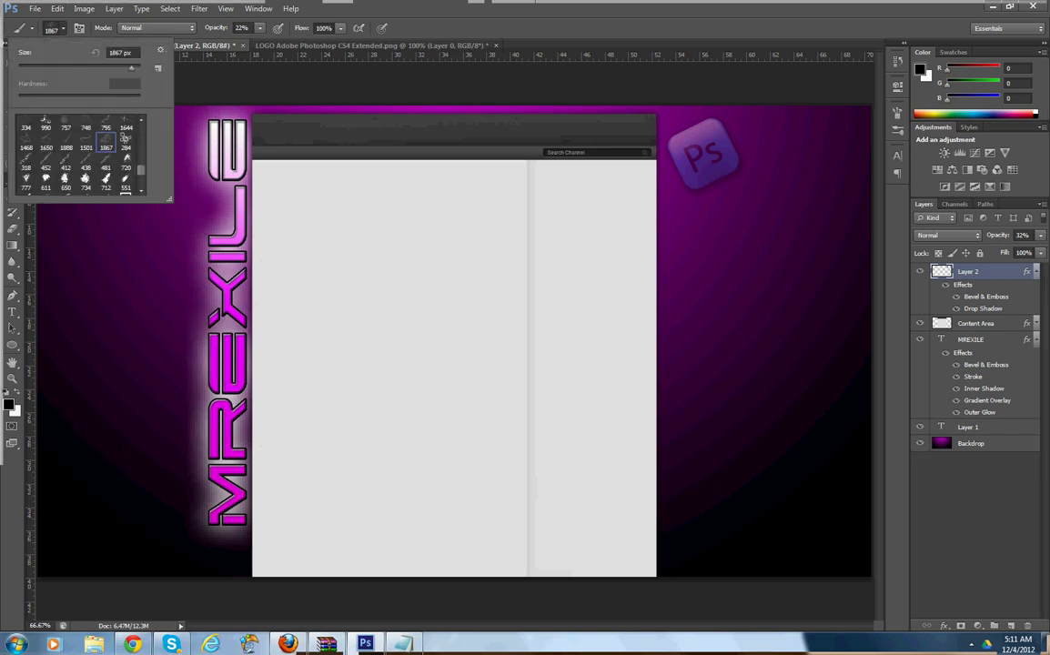
{"action": "left_click", "coordinate": [65, 136]}
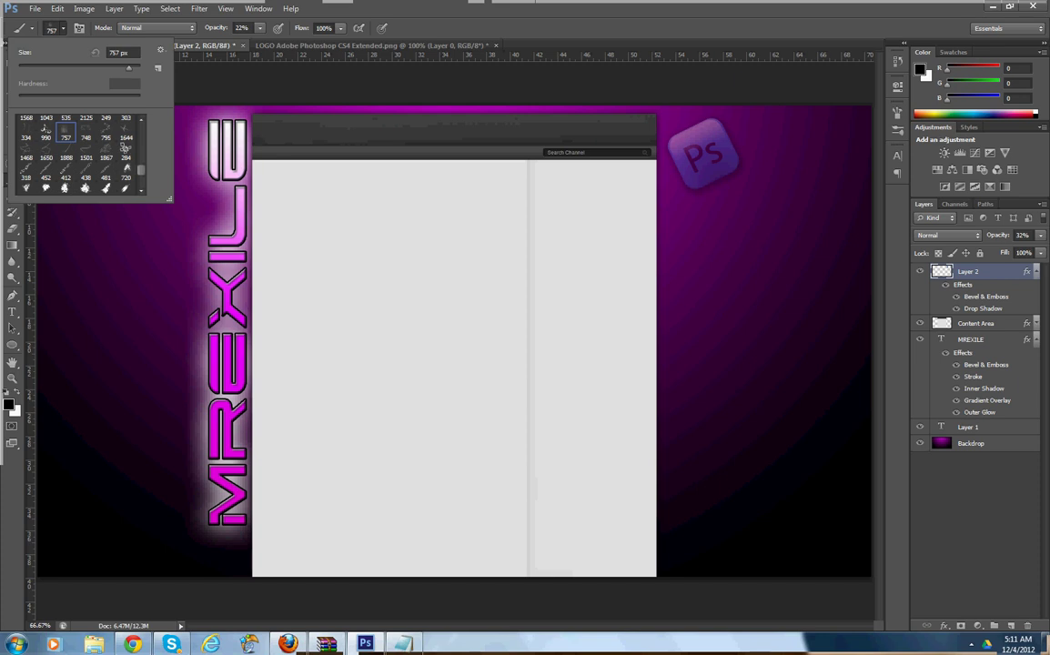
{"action": "left_click", "coordinate": [150, 245]}
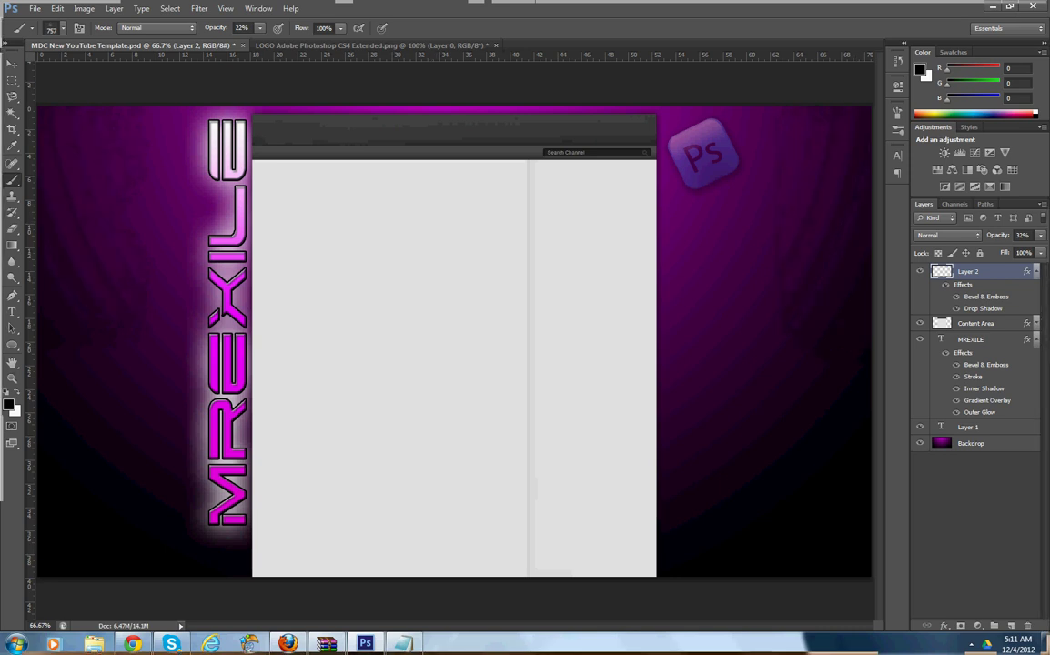
- Pick the 1317 px brush, try a black stamp over the MREXILE title, and undo it
{"action": "left_click", "coordinate": [59, 28]}
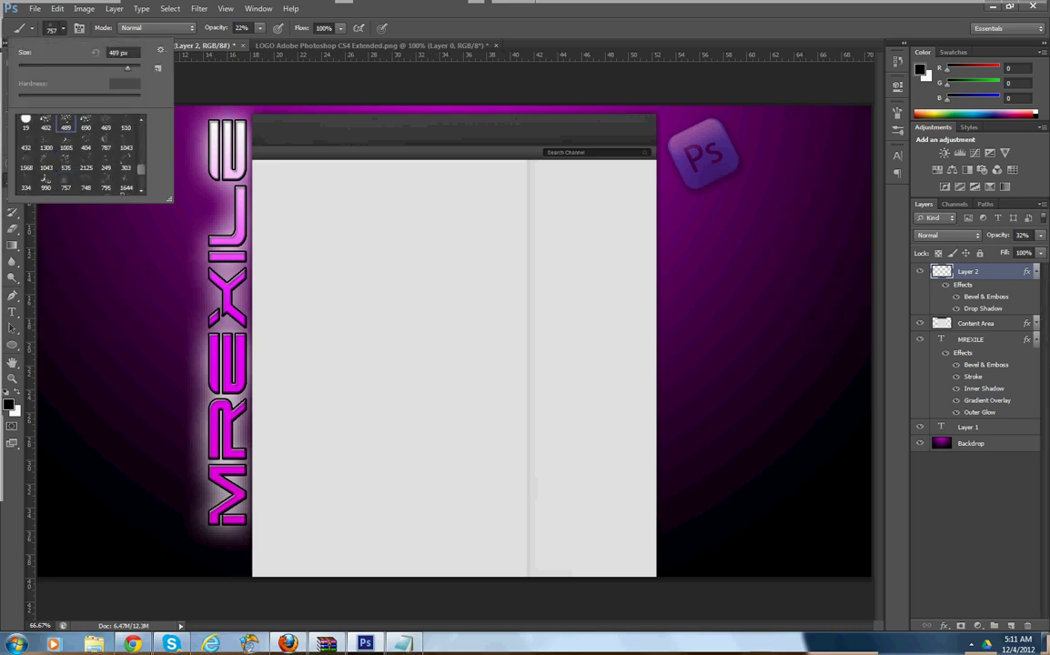
{"action": "left_click", "coordinate": [65, 121]}
{"action": "scroll", "coordinate": [66, 127], "scroll_direction": "up", "scroll_amount": 2}
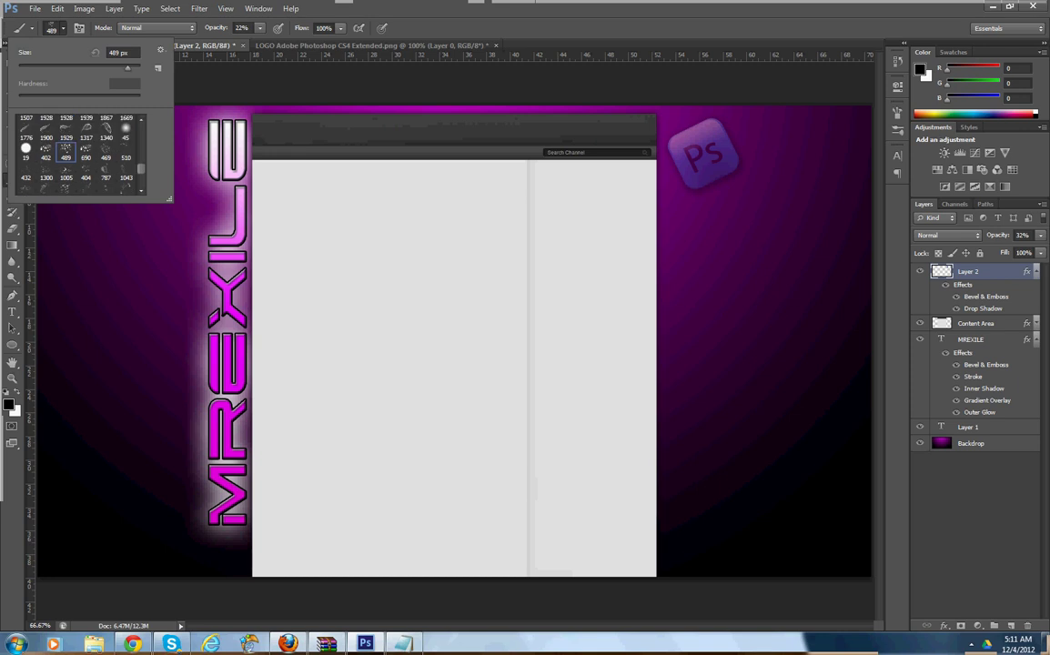
{"action": "left_click", "coordinate": [126, 132]}
{"action": "scroll", "coordinate": [106, 136], "scroll_direction": "up", "scroll_amount": 1}
{"action": "left_click", "coordinate": [85, 139]}
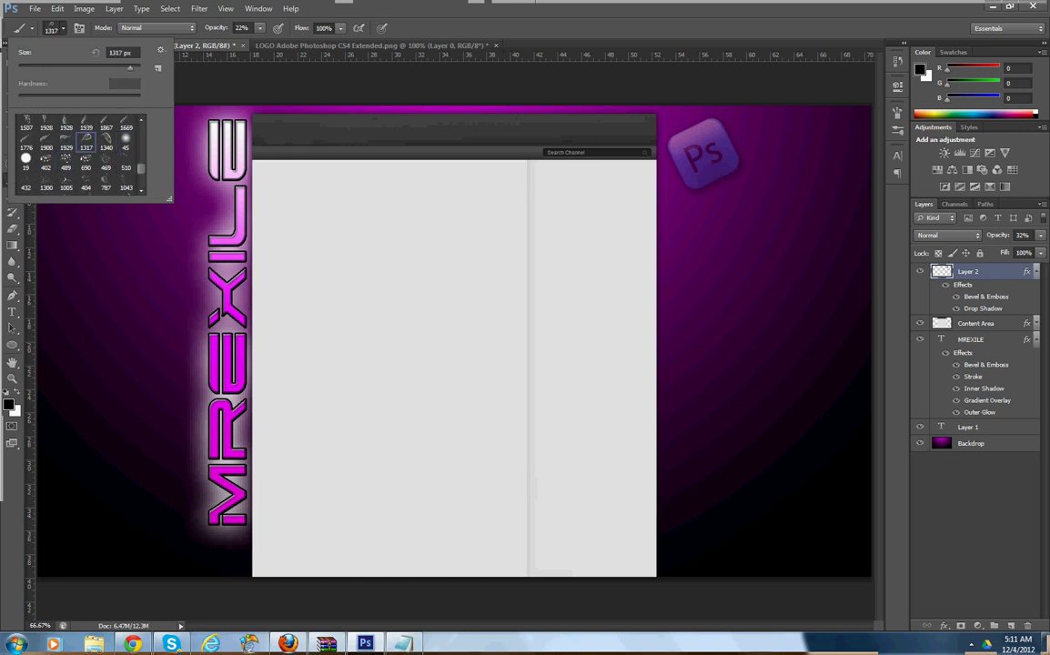
{"action": "left_click", "coordinate": [215, 256]}
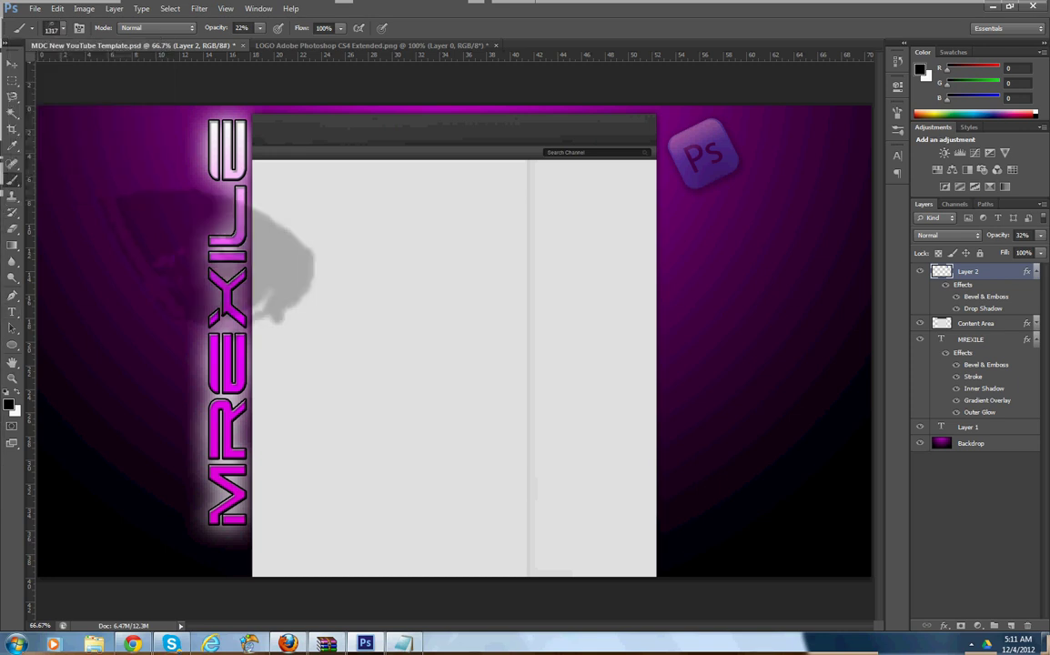
{"action": "key", "text": "ctrl+z"}
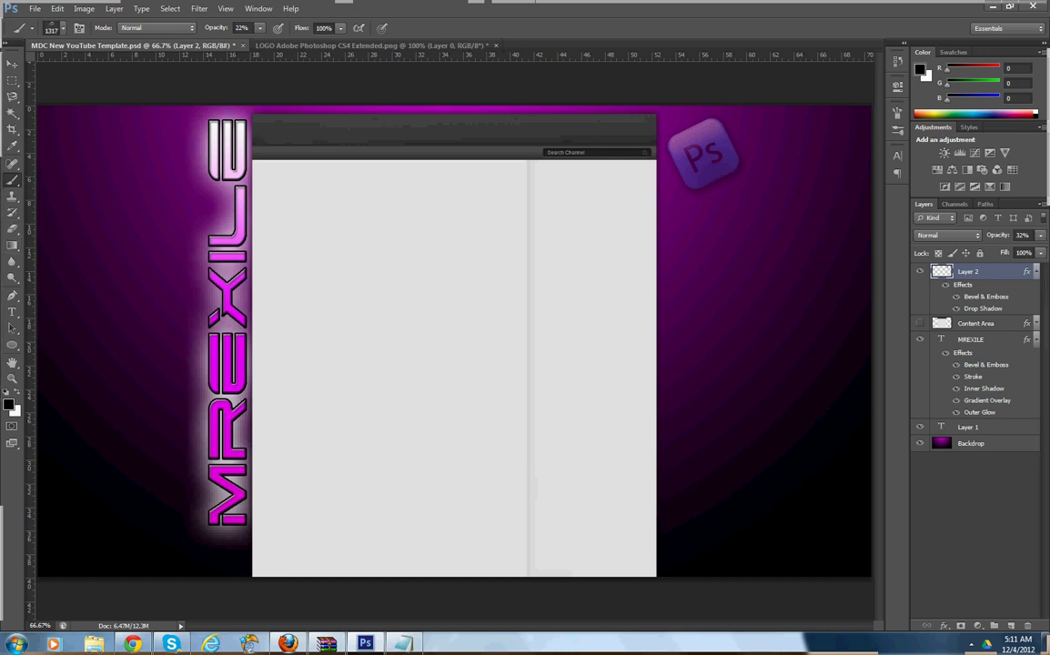
- Hide the Content Area and Backdrop layers, testing and undoing a black 1317 px brush stamp near the title in between
{"action": "left_click", "coordinate": [920, 323]}
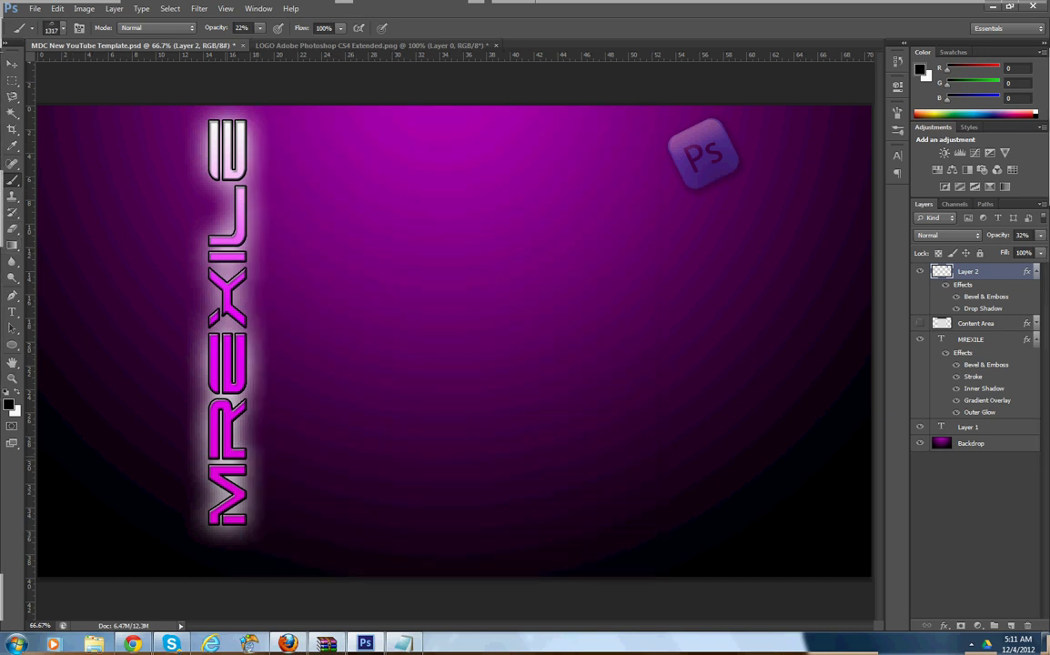
{"action": "left_click", "coordinate": [300, 391]}
{"action": "key", "text": "ctrl+z"}
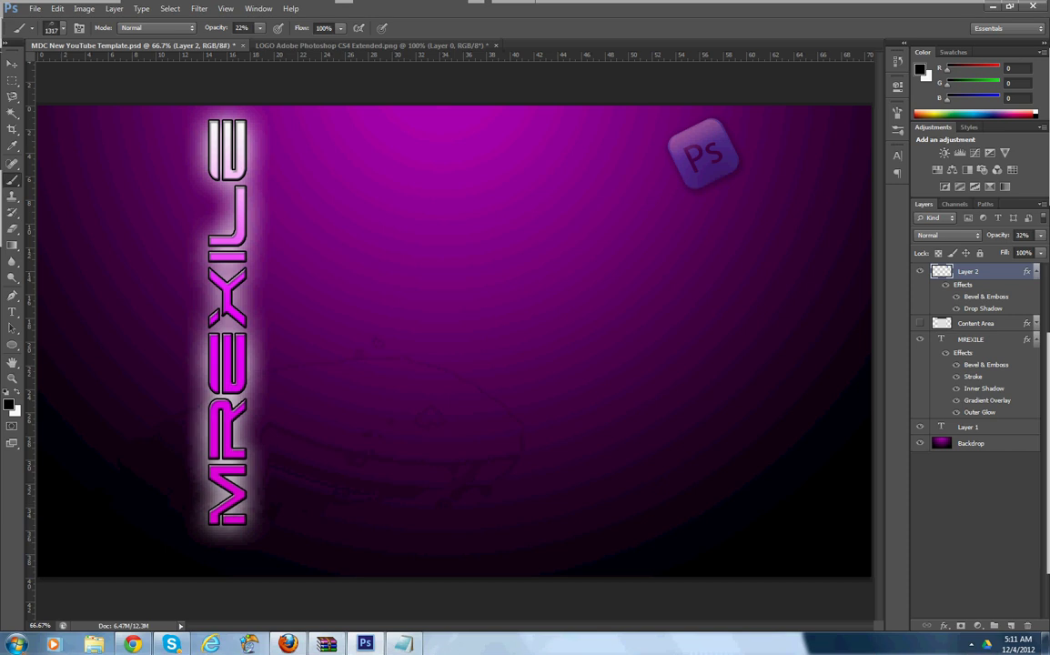
{"action": "left_click", "coordinate": [919, 443]}
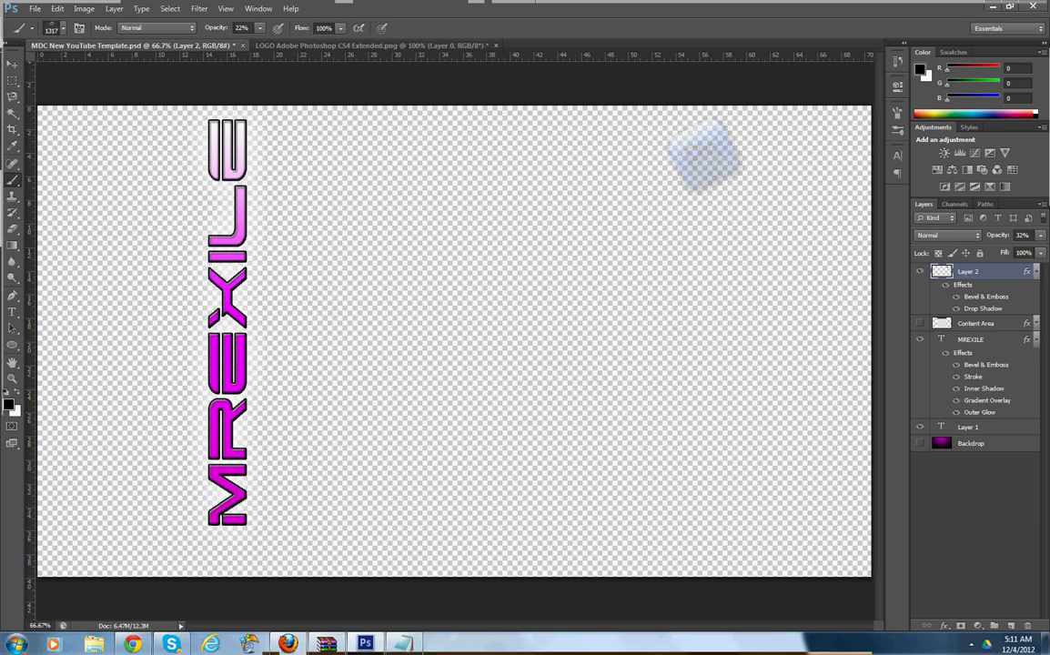
- Show the Backdrop layer again and set the foreground color to white (ffffff)
{"action": "left_click", "coordinate": [919, 443]}
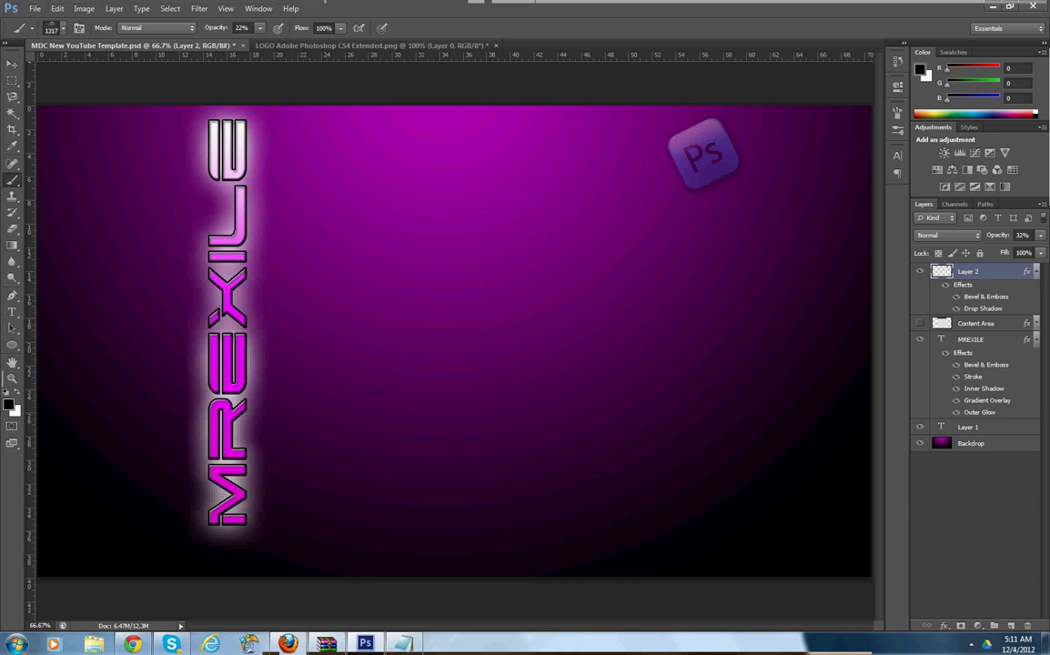
{"action": "left_click", "coordinate": [8, 404]}
{"action": "left_click_drag", "start_coordinate": [650, 334], "coordinate": [636, 318]}
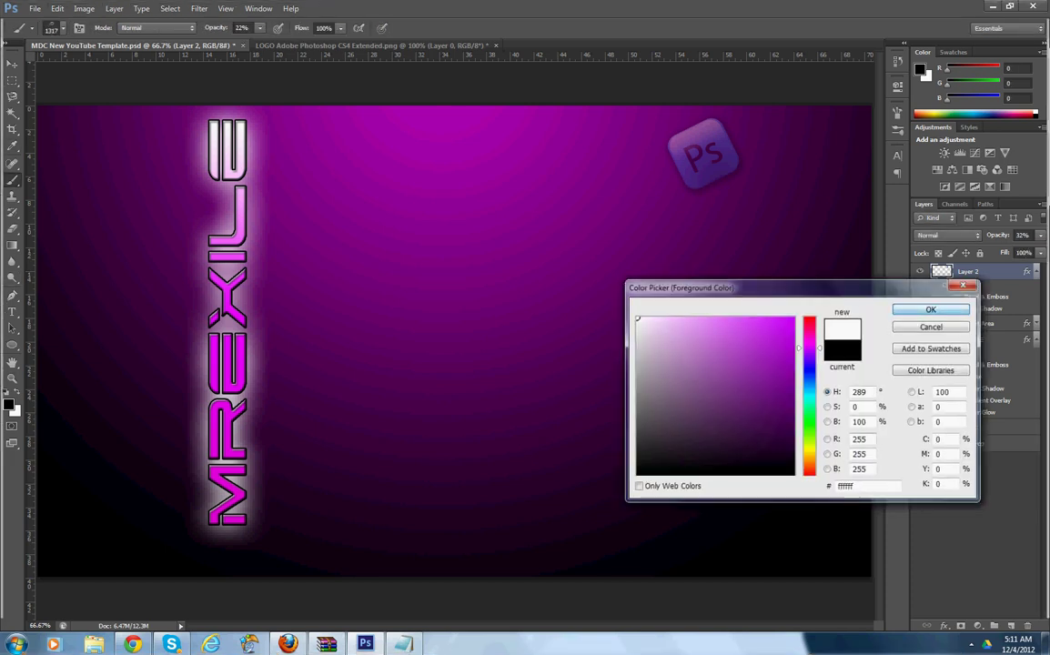
{"action": "key", "text": "Return"}
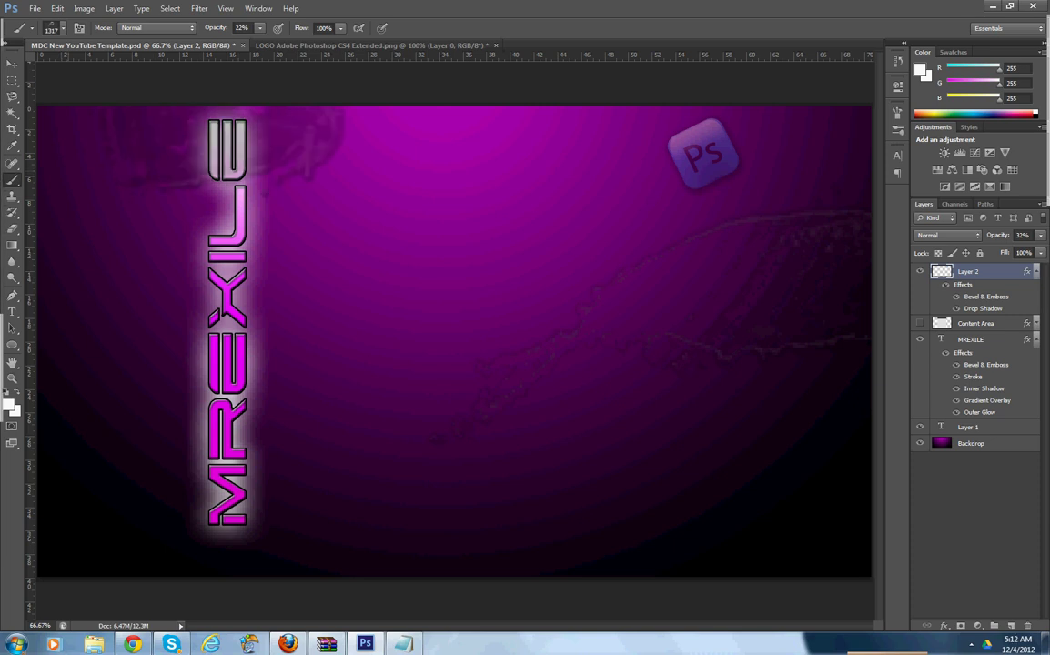
- Stamp white texture with the 1164 px brush in both upper corners of the canvas, and show the Content Area layer
{"action": "left_click", "coordinate": [237, 141]}
{"action": "left_click", "coordinate": [57, 27]}
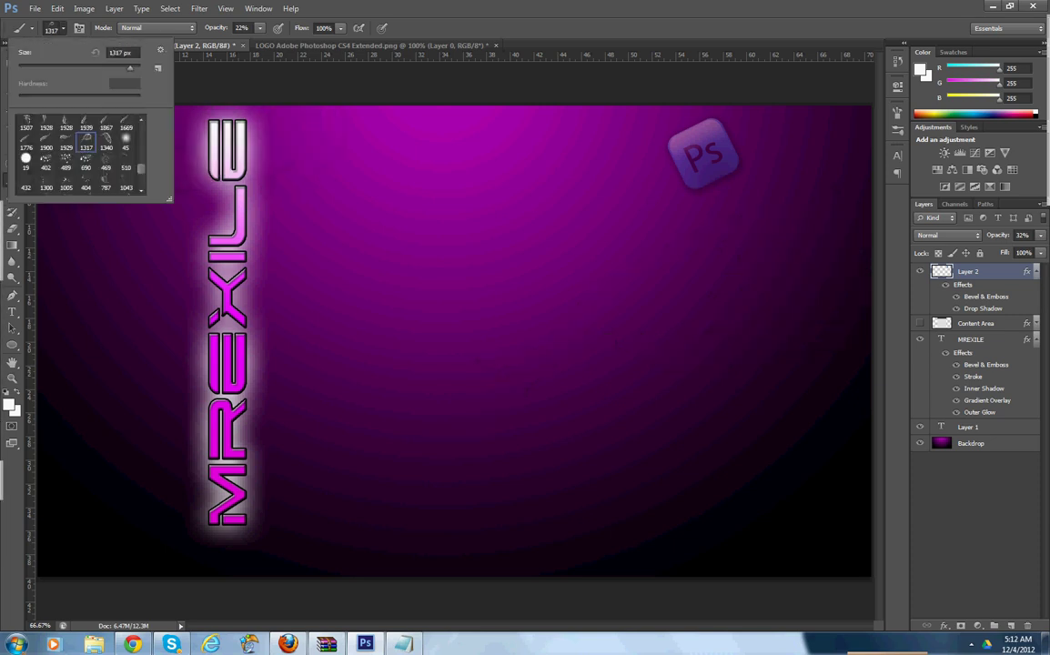
{"action": "left_click", "coordinate": [67, 141]}
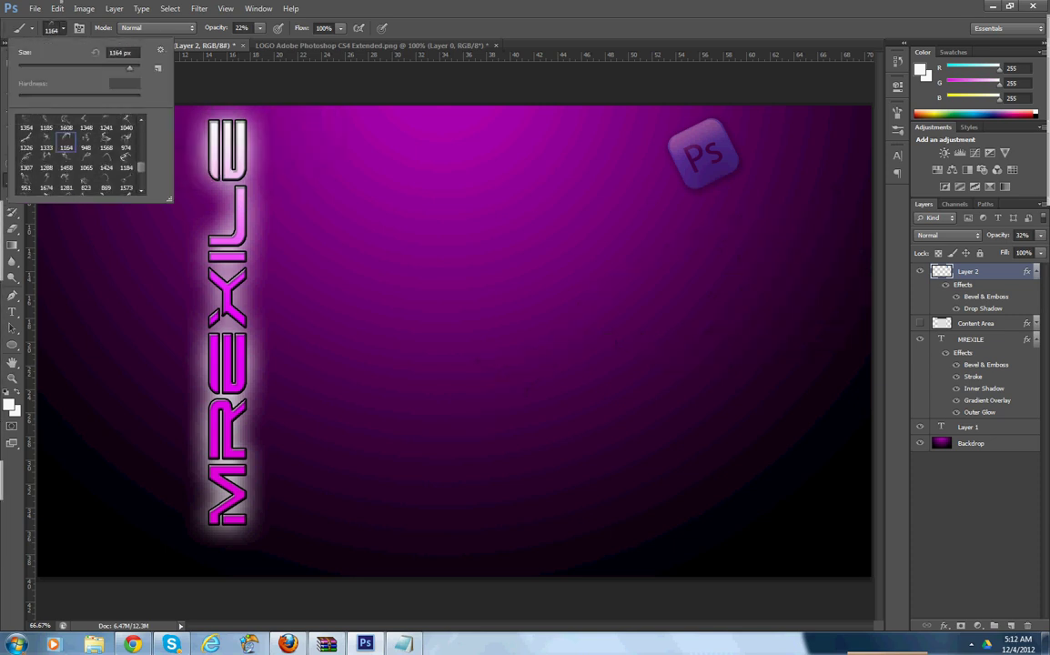
{"action": "key", "text": "Return"}
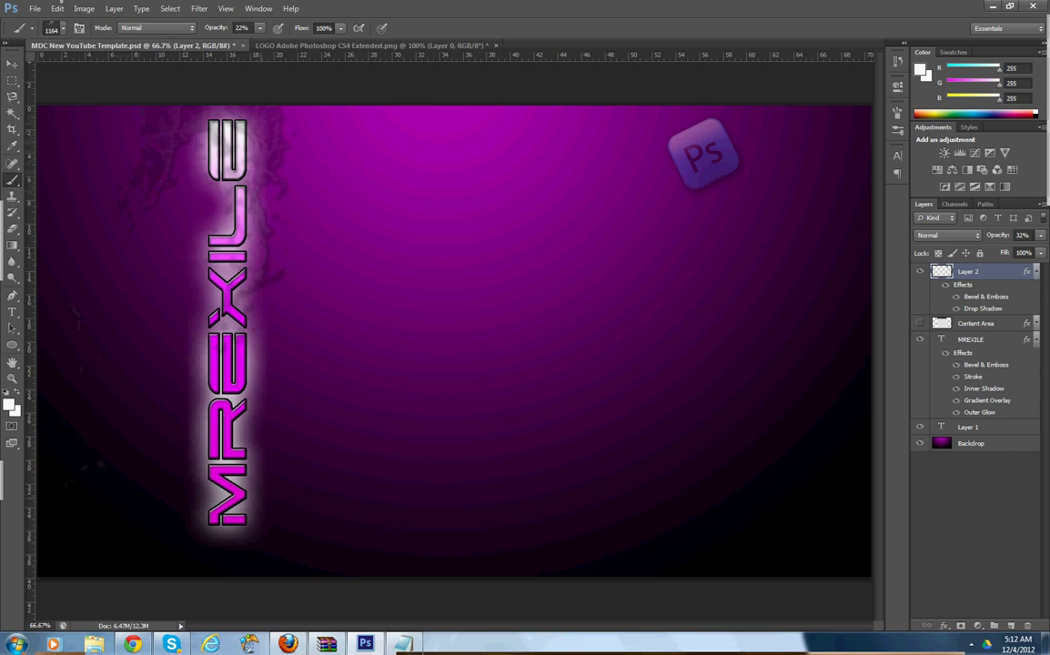
{"action": "key", "text": "ctrl+z"}
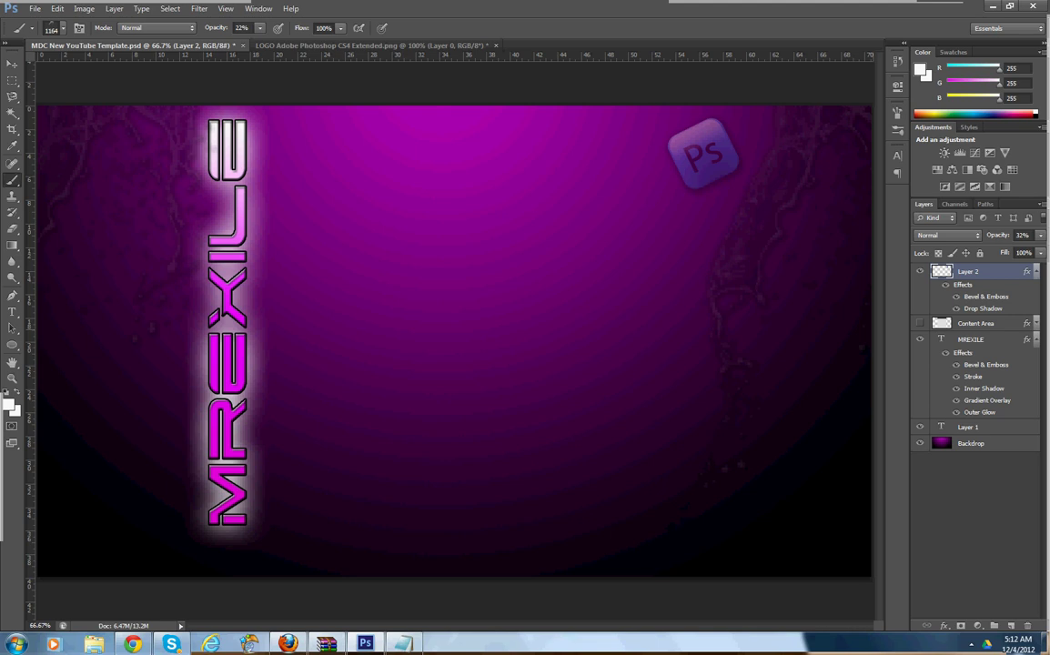
{"action": "left_click", "coordinate": [920, 323]}
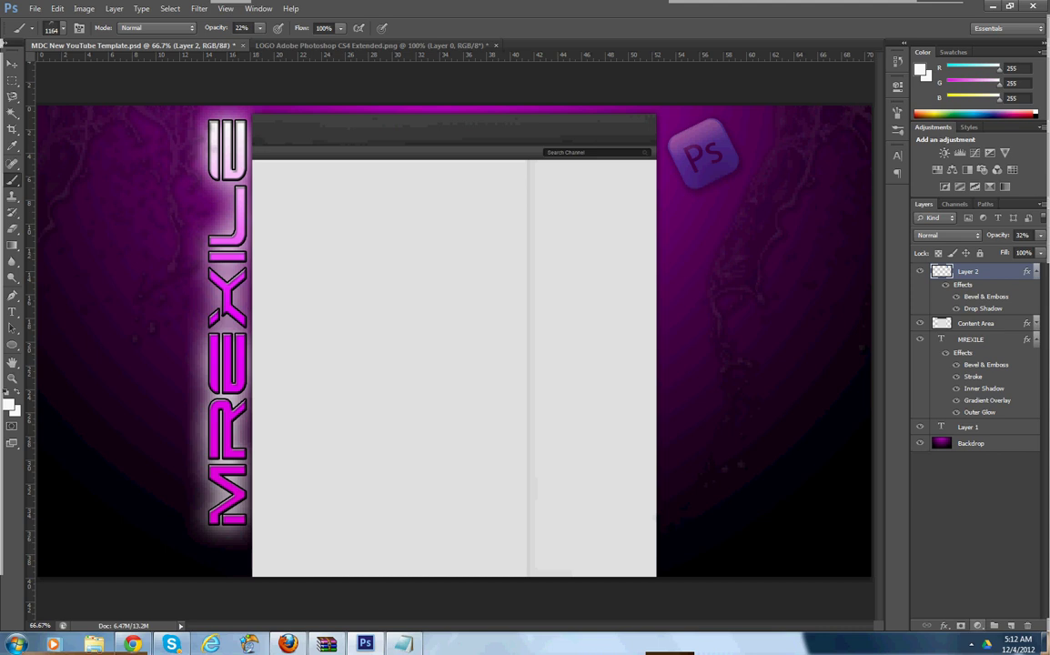
- Add a new layer above Layer 2 and fill it with the white foreground color
{"action": "left_click", "coordinate": [1010, 624]}
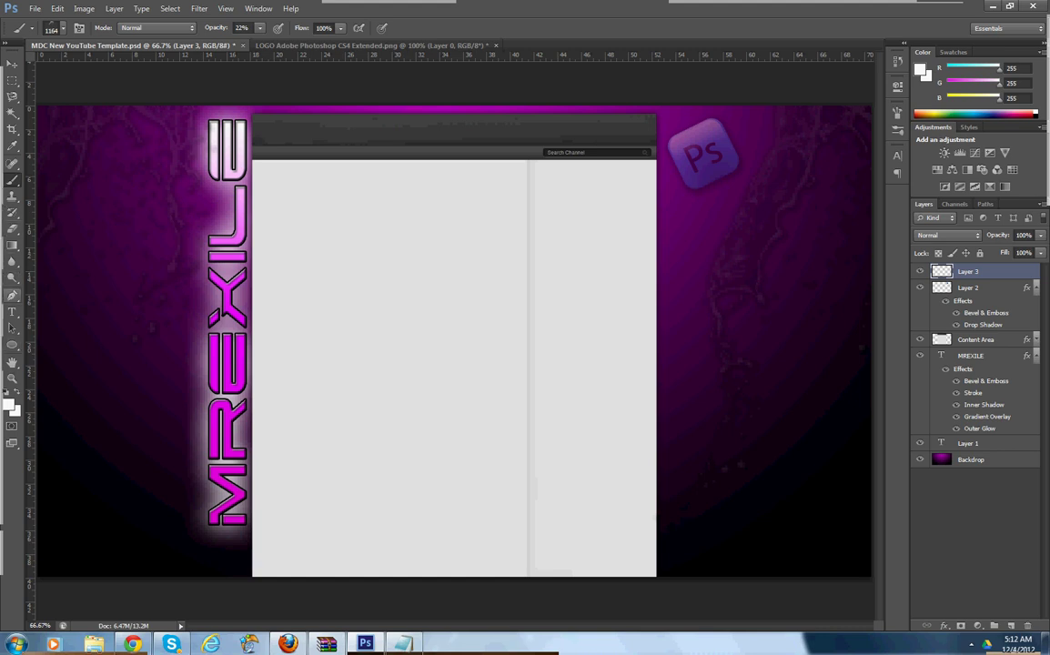
{"action": "left_click", "coordinate": [12, 244]}
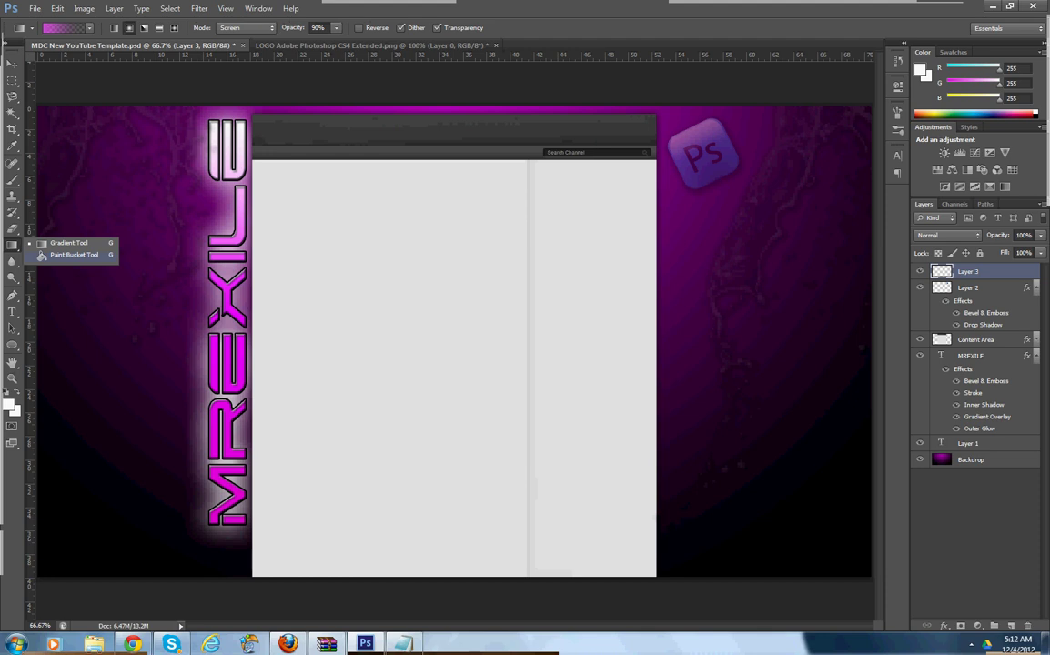
{"action": "left_click", "coordinate": [44, 256]}
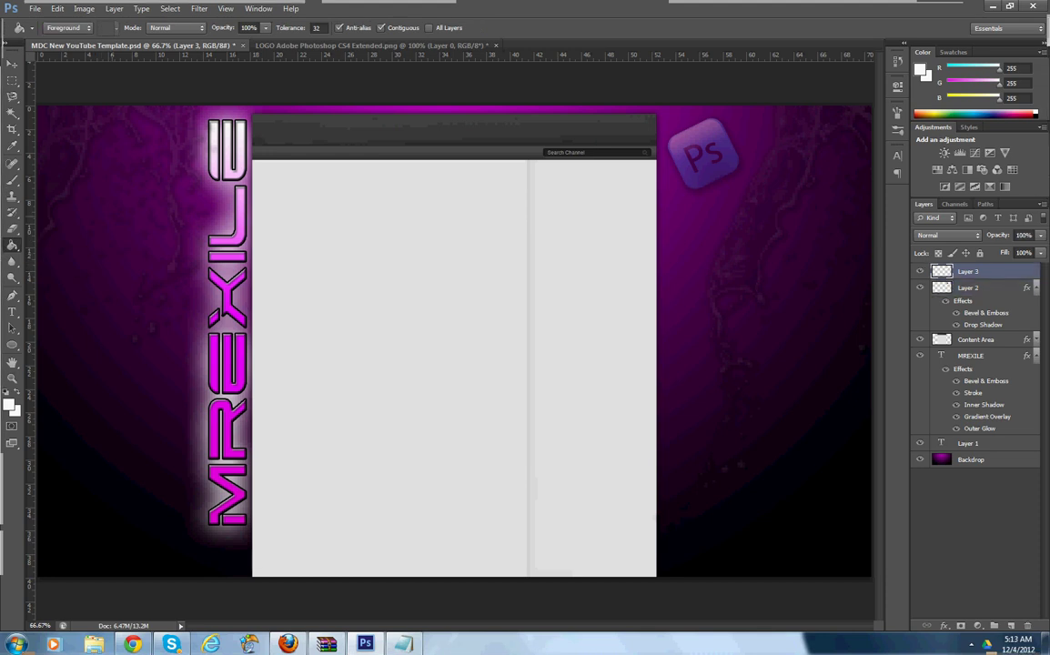
{"action": "key", "text": "alt+BackSpace"}
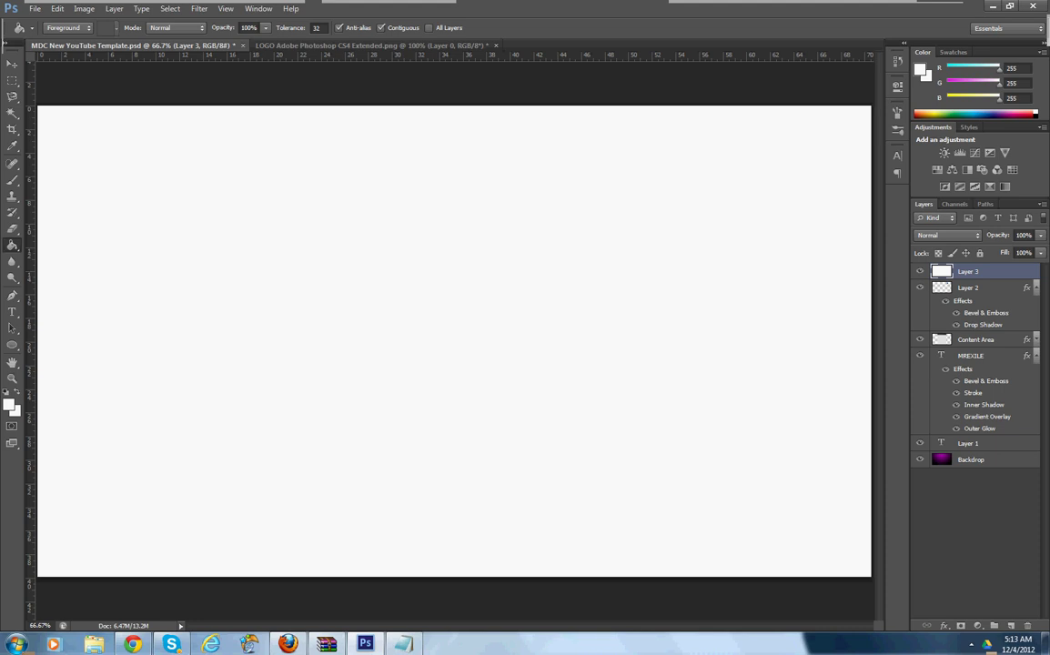
- Set the foreground color to black (000000) and refill the new layer with it using the Paint Bucket
{"action": "left_click", "coordinate": [9, 405]}
{"action": "left_click", "coordinate": [635, 475]}
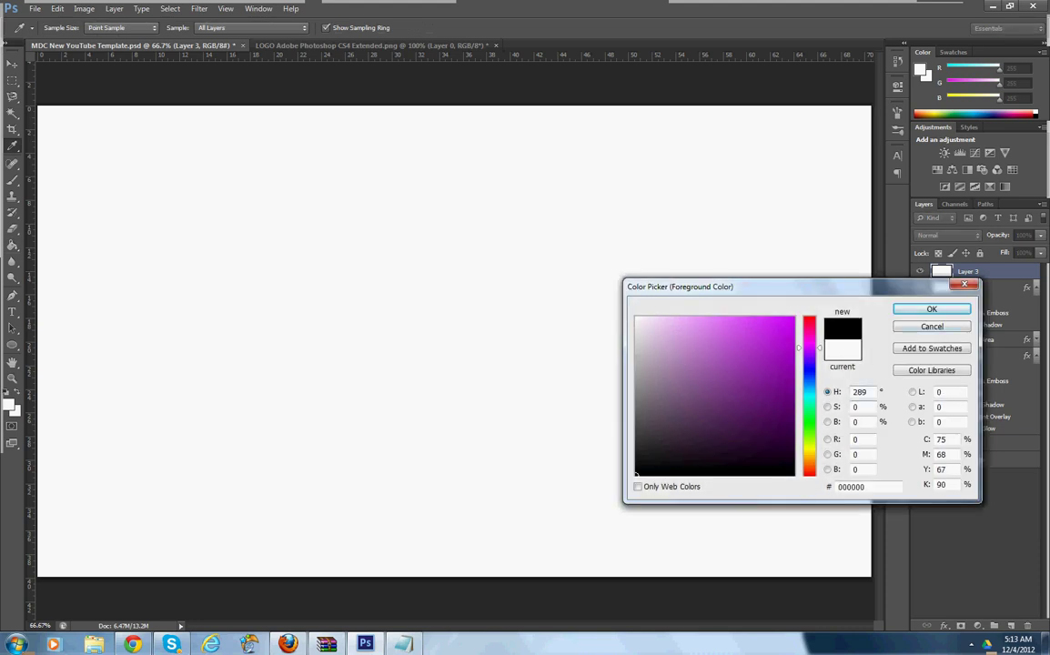
{"action": "key", "text": "Return"}
{"action": "left_click", "coordinate": [850, 244]}
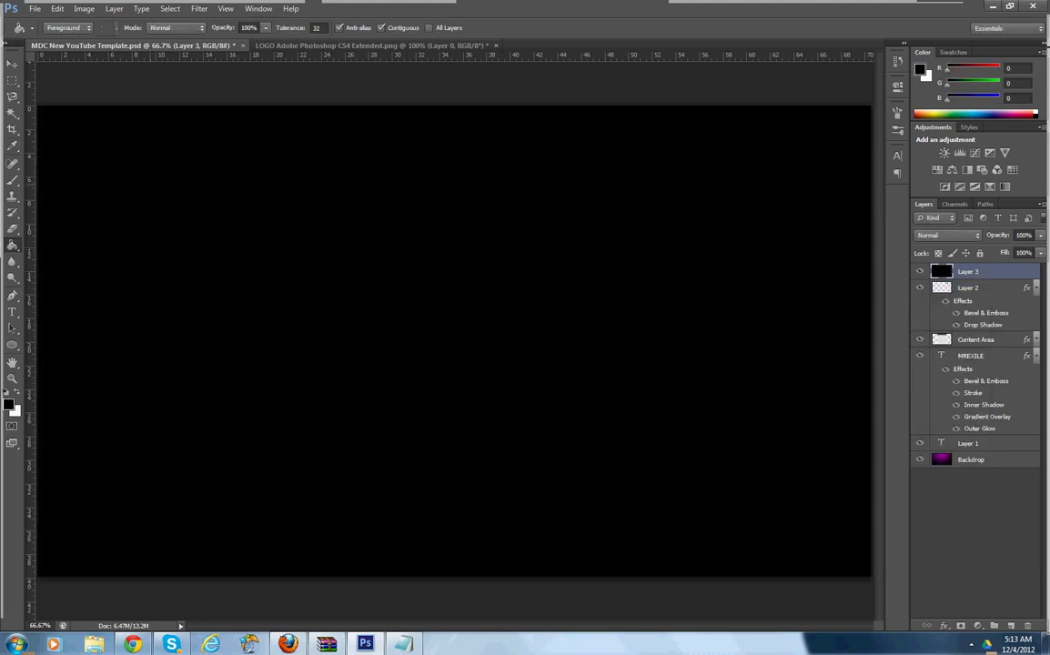
- Render the Clouds filter on the black-filled Layer 3
{"action": "left_click", "coordinate": [199, 9]}
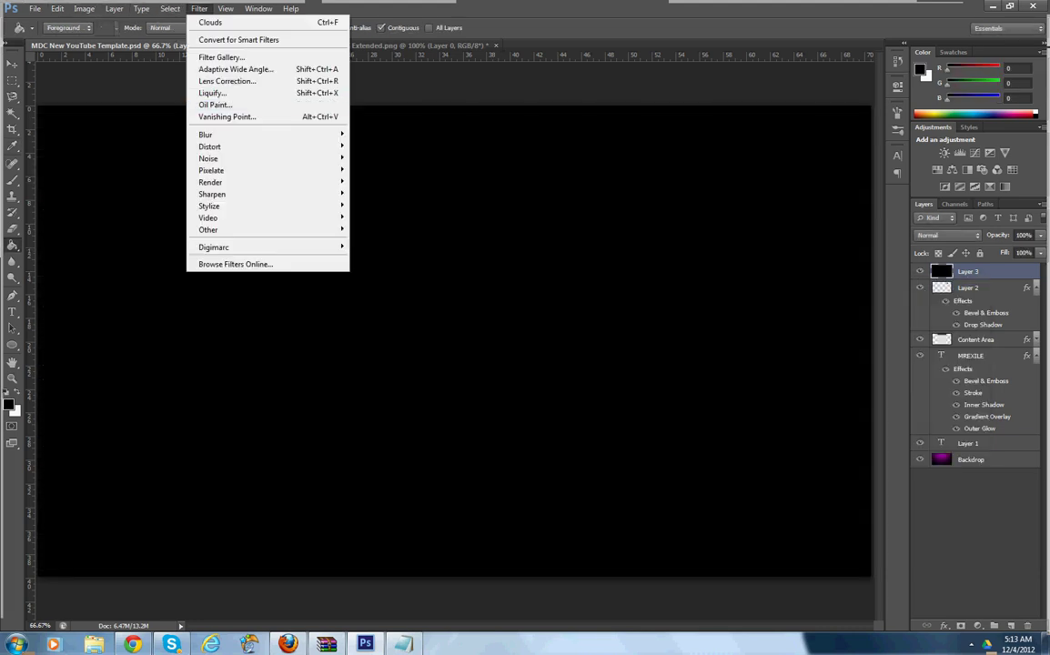
{"action": "mouse_move", "coordinate": [219, 170]}
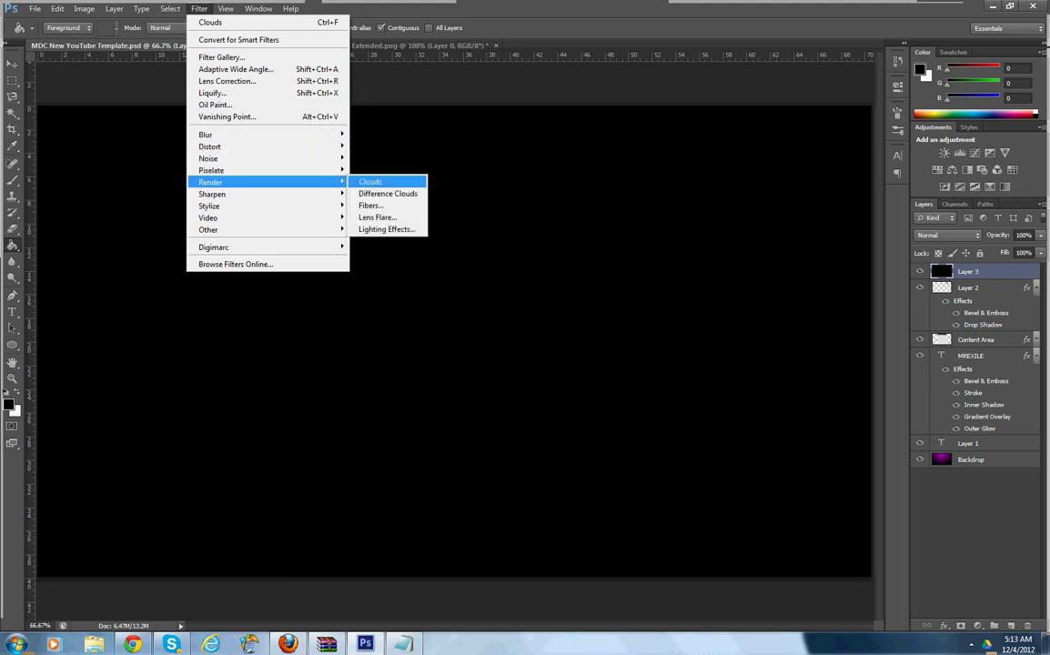
{"action": "left_click", "coordinate": [370, 182]}
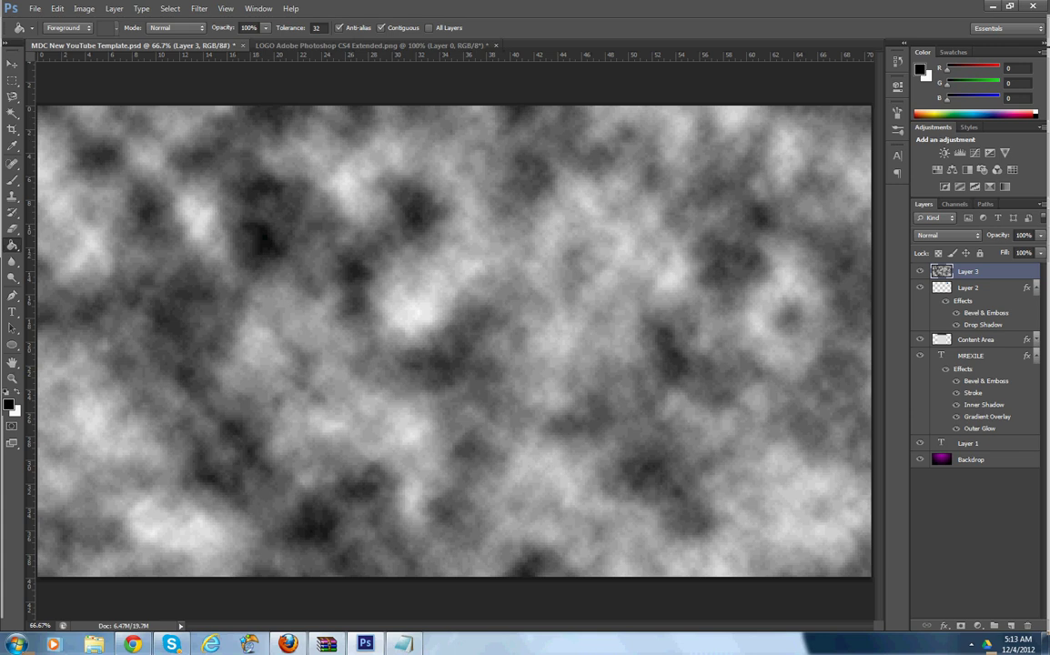
- Set the blend mode of the clouds layer to Overlay
{"action": "left_click", "coordinate": [946, 234]}
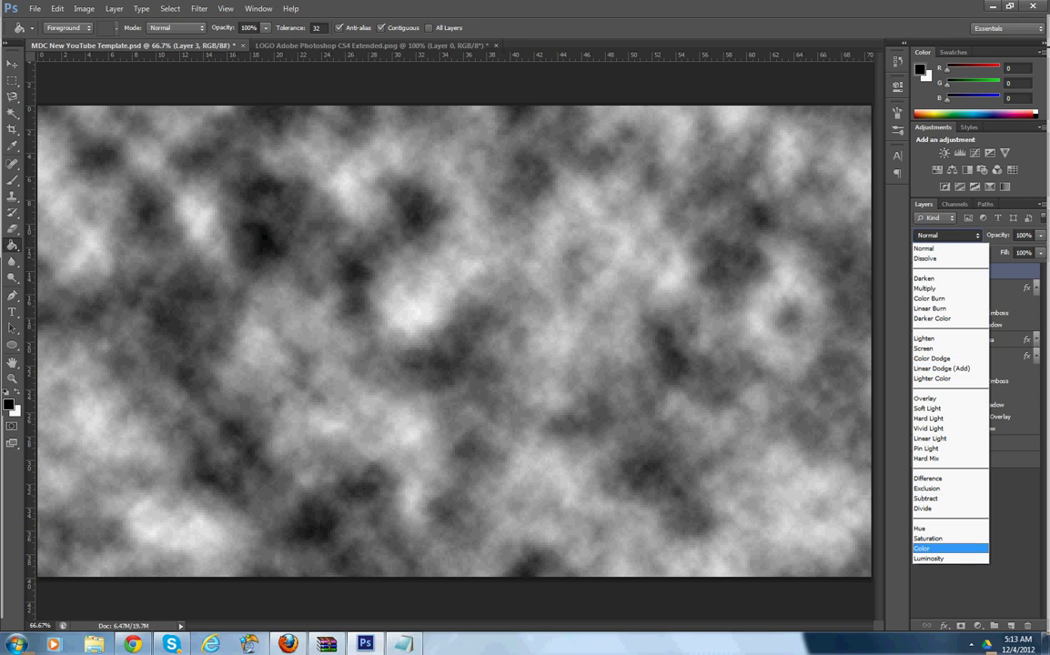
{"action": "key", "text": "Down"}
{"action": "key", "text": "Down"}
{"action": "key", "text": "Down"}
{"action": "key", "text": "Down"}
{"action": "key", "text": "Down"}
{"action": "key", "text": "Down"}
{"action": "key", "text": "Down"}
{"action": "key", "text": "Down"}
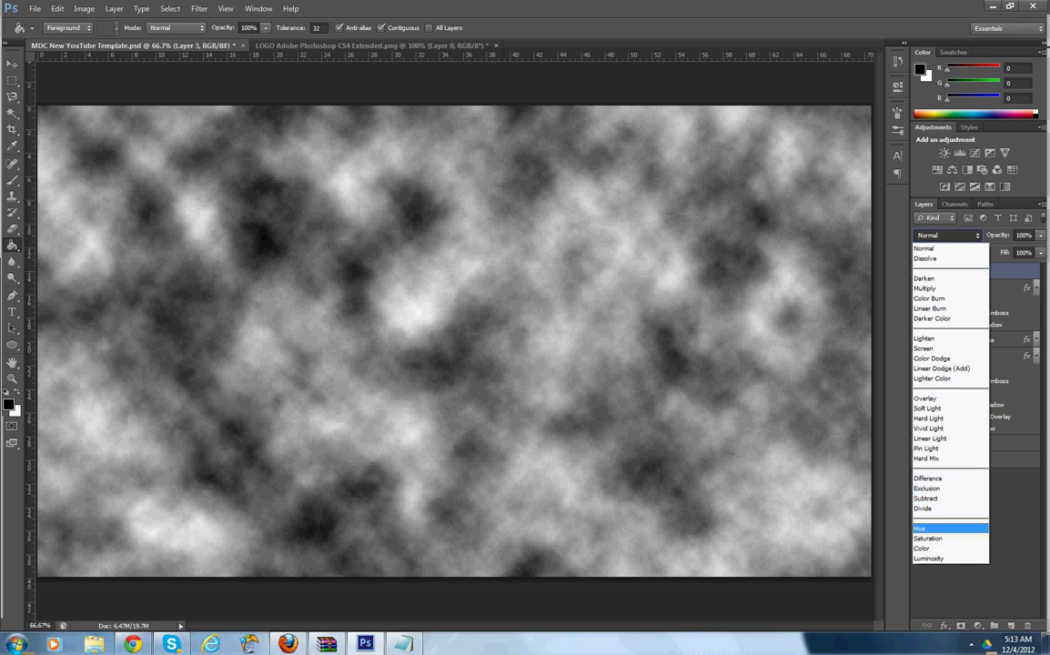
{"action": "key", "text": "Up"}
{"action": "key", "text": "Up"}
{"action": "key", "text": "Up"}
{"action": "key", "text": "Up"}
{"action": "key", "text": "Up"}
{"action": "key", "text": "Up"}
{"action": "key", "text": "Up"}
{"action": "key", "text": "Up"}
{"action": "key", "text": "Up"}
{"action": "key", "text": "Up"}
{"action": "key", "text": "Up"}
{"action": "key", "text": "Up"}
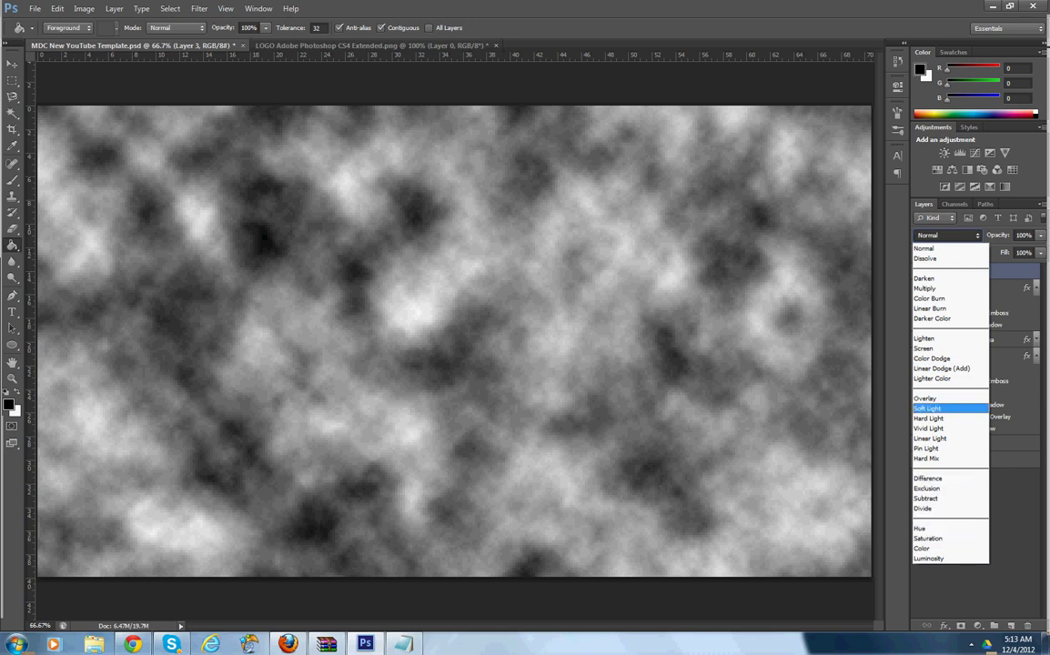
{"action": "key", "text": "Down"}
{"action": "key", "text": "Down"}
{"action": "key", "text": "Down"}
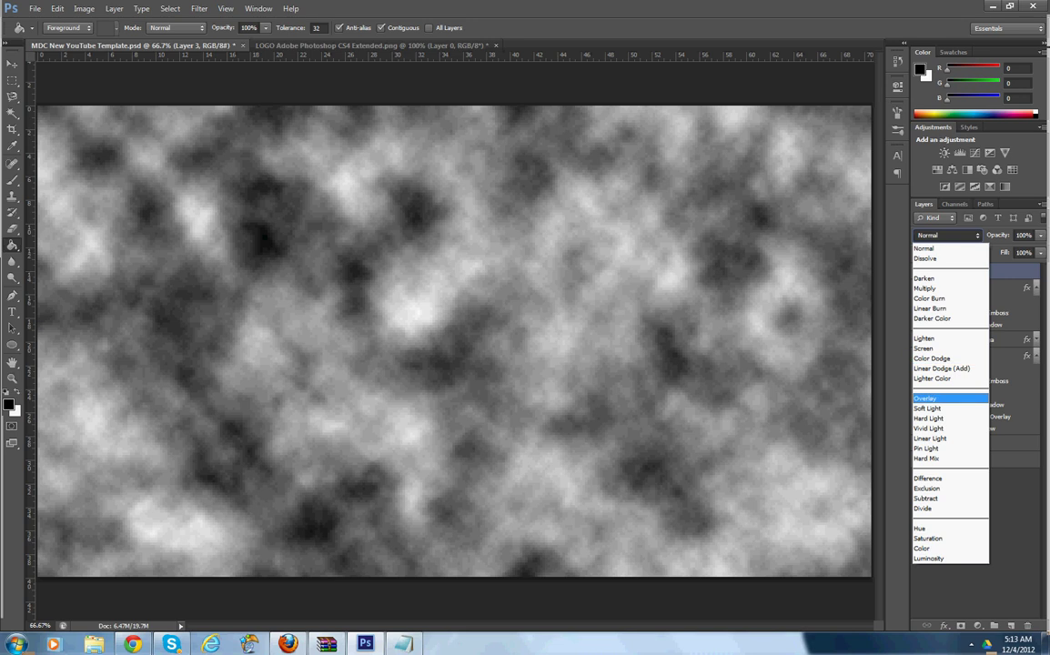
{"action": "key", "text": "Return"}
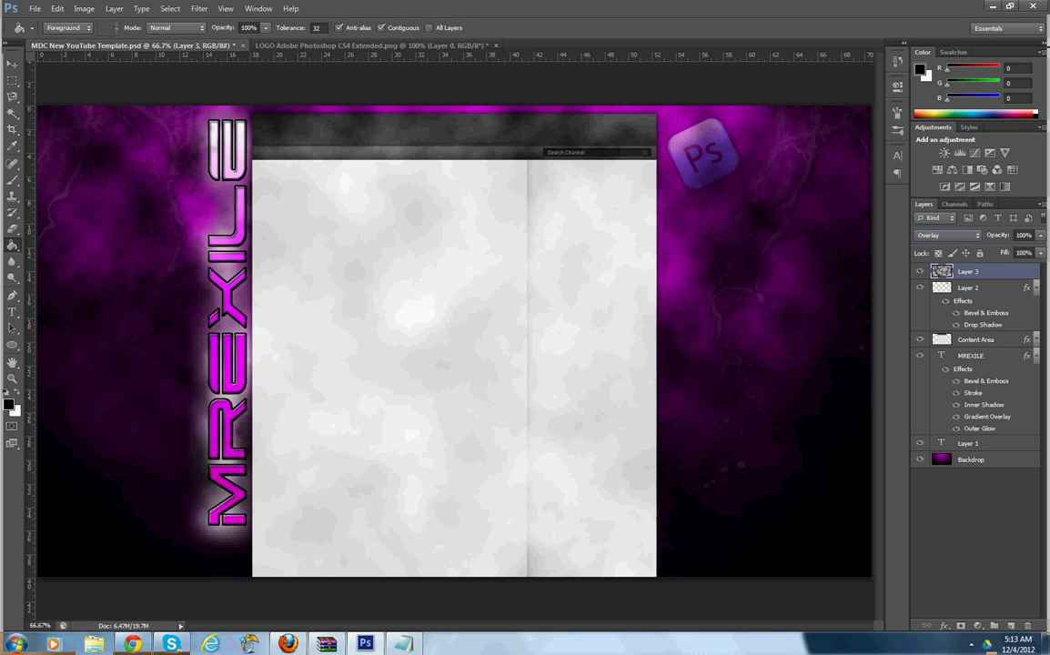
- Move the clouds layer down the layer stack so it sits directly above the Backdrop layer
{"action": "left_click_drag", "start_coordinate": [968, 287], "coordinate": [968, 267]}
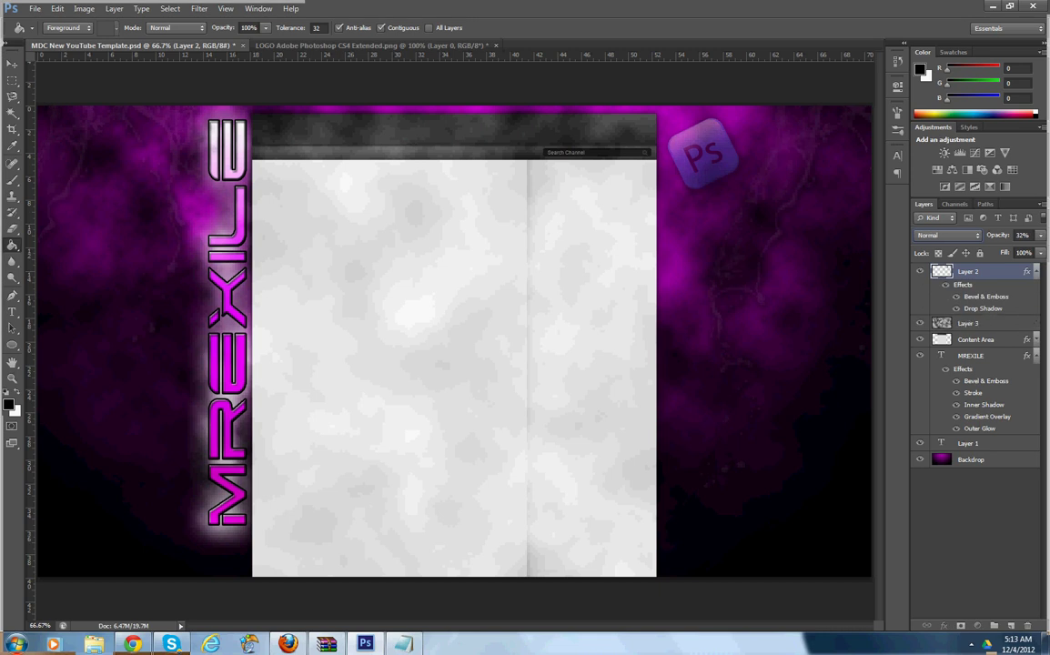
{"action": "key", "text": "alt+bracketleft"}
{"action": "key", "text": "ctrl+shift+bracketleft"}
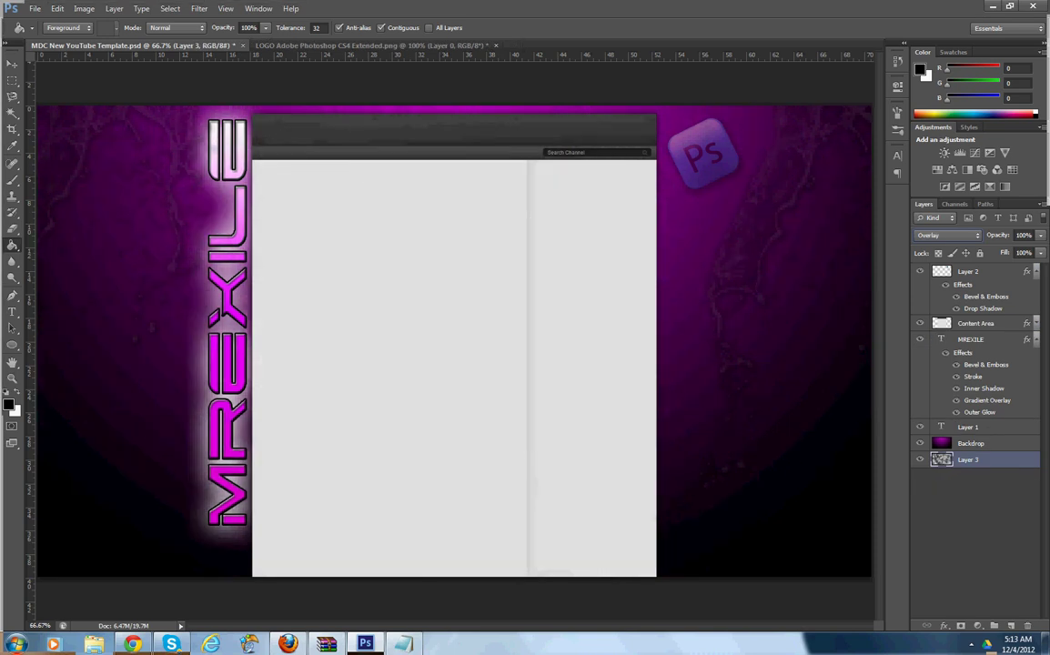
{"action": "key", "text": "ctrl+bracketright"}
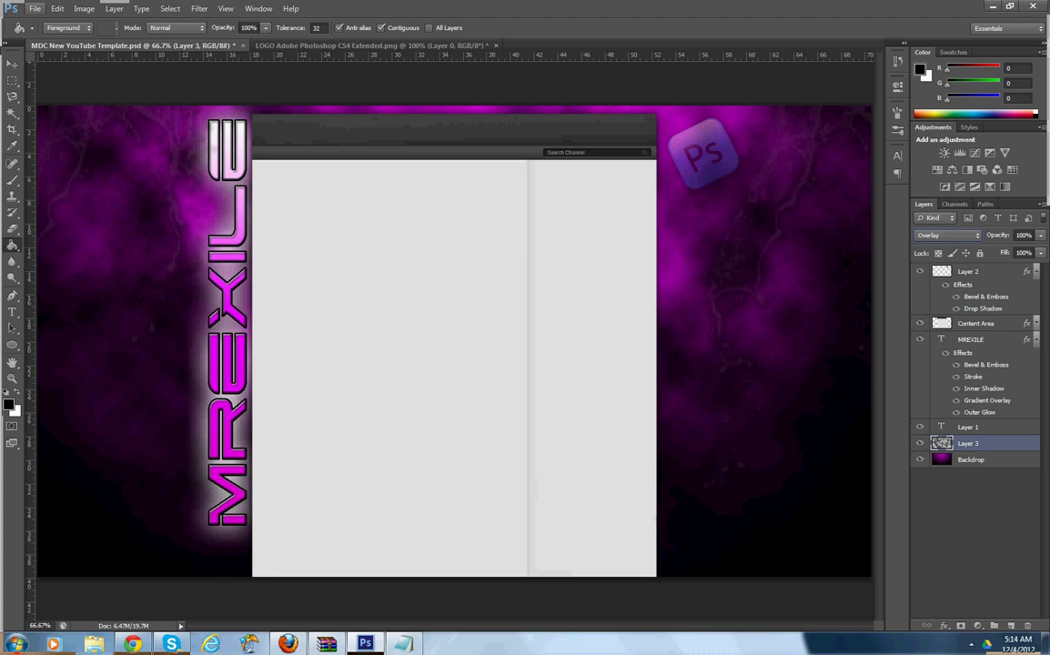
- Save a copy of the design to the Desktop in JPEG format under the file name WHATEVERWHATEVER.jpg
{"action": "left_click", "coordinate": [35, 9]}
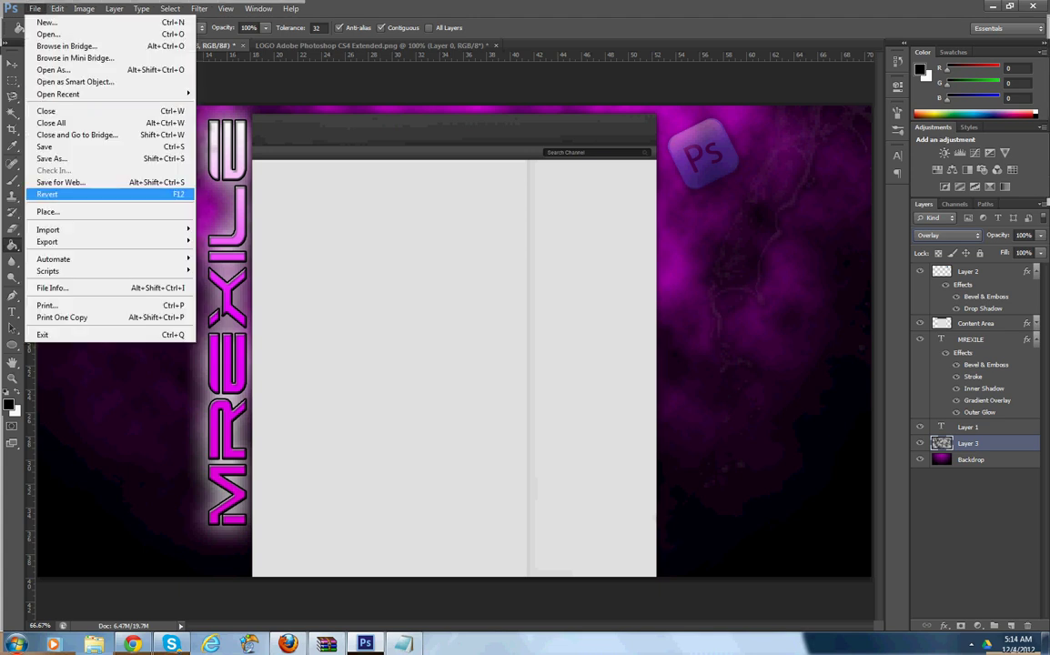
{"action": "left_click", "coordinate": [64, 159]}
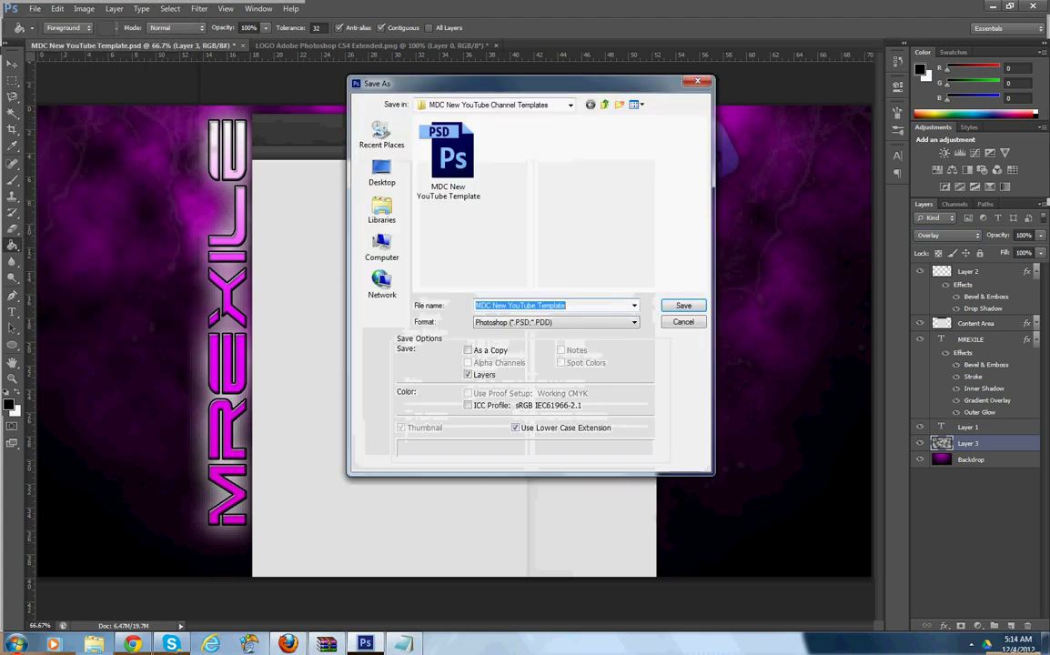
{"action": "key", "text": "Tab"}
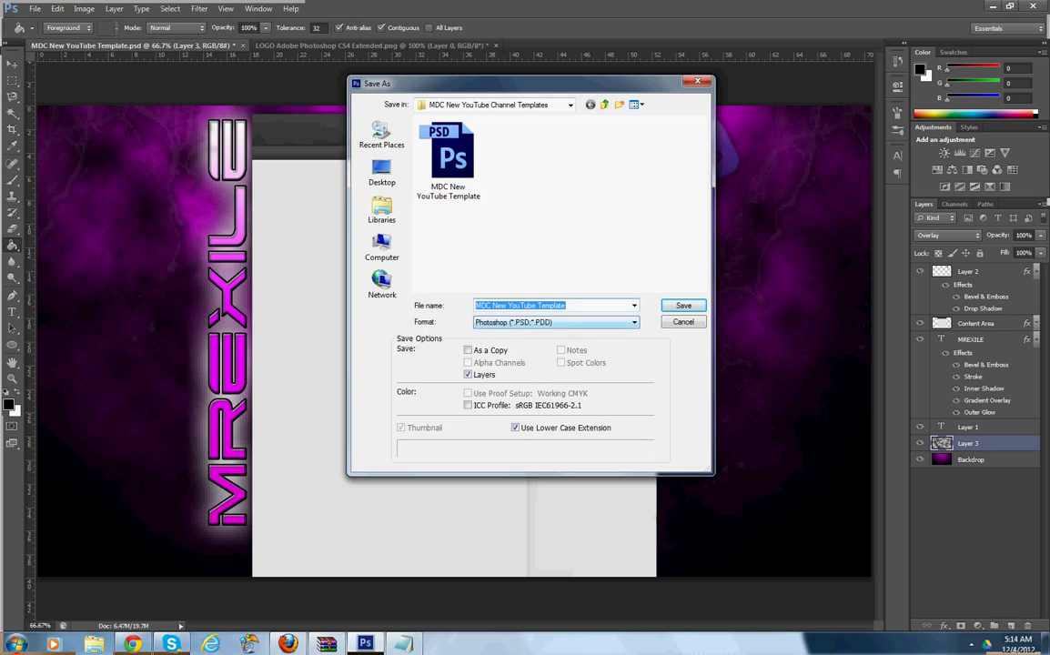
{"action": "left_click", "coordinate": [381, 172]}
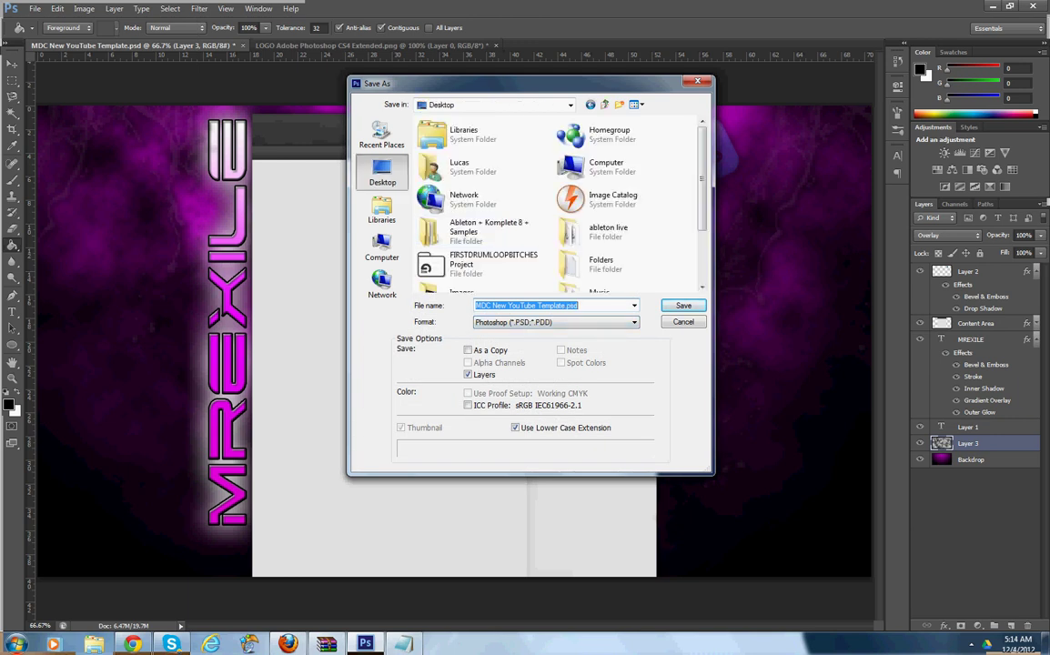
{"action": "type", "text": "WHATEVER"}
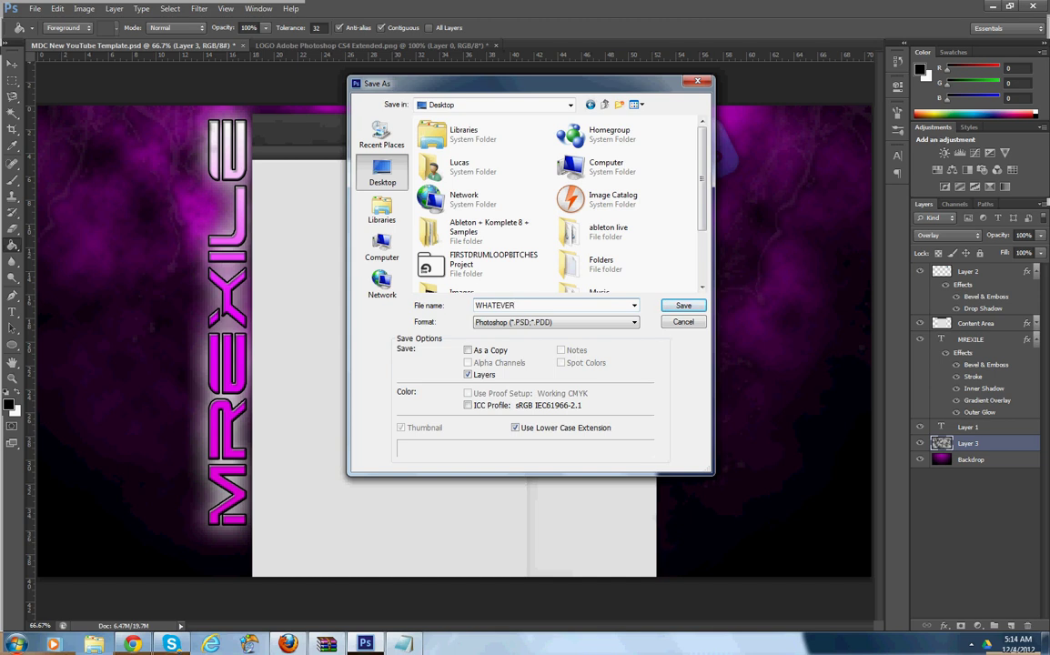
{"action": "type", "text": "WHATEVER"}
{"action": "key", "text": "Tab"}
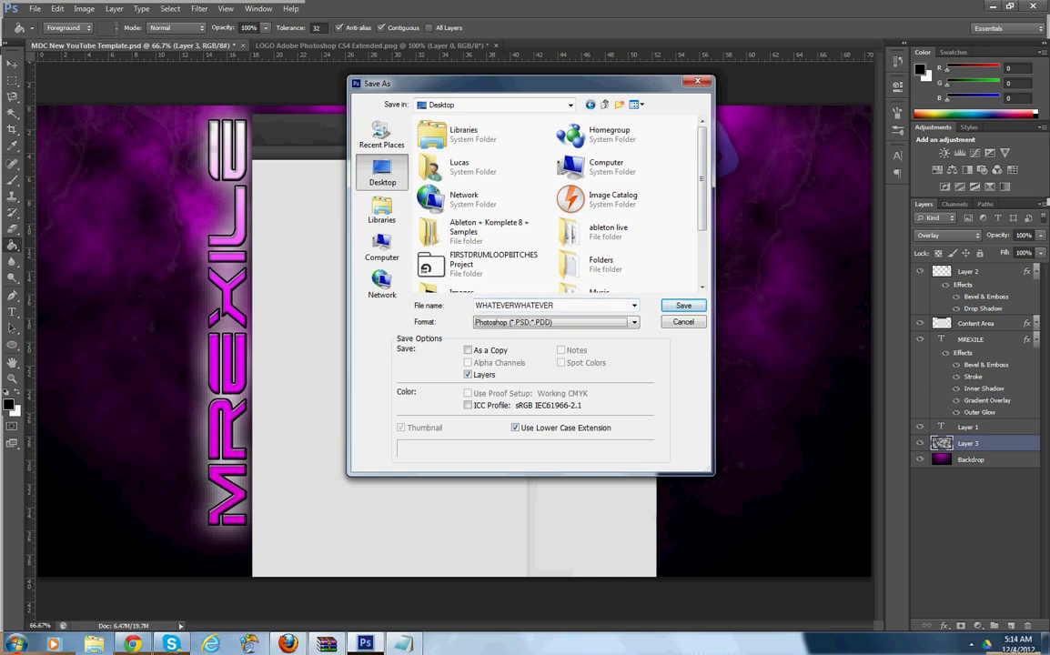
{"action": "key", "text": "j"}
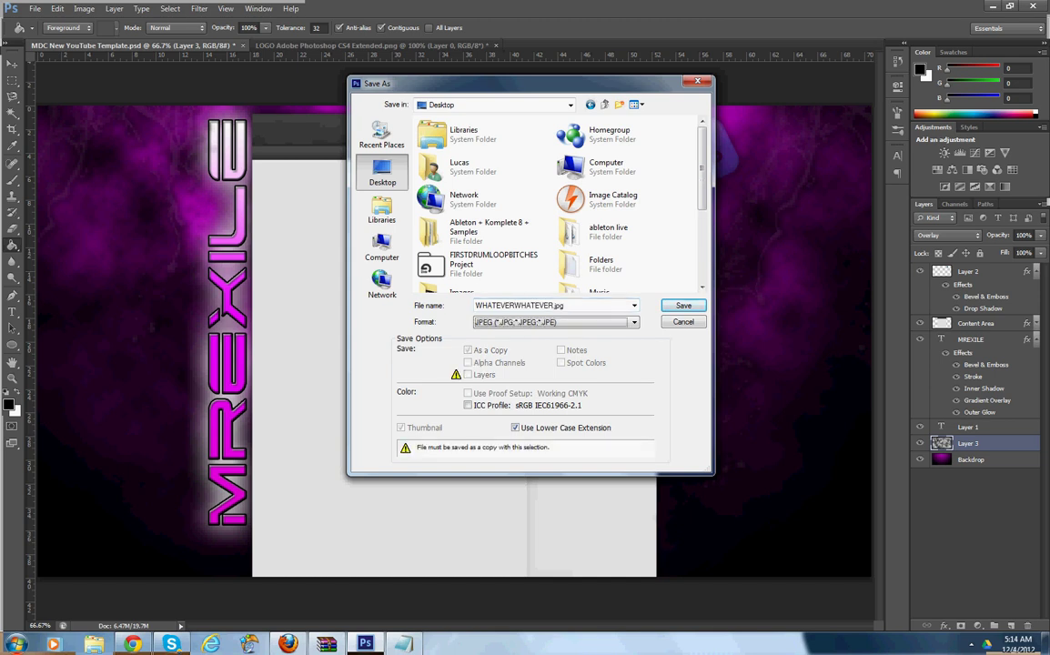
{"action": "key", "text": "Return"}
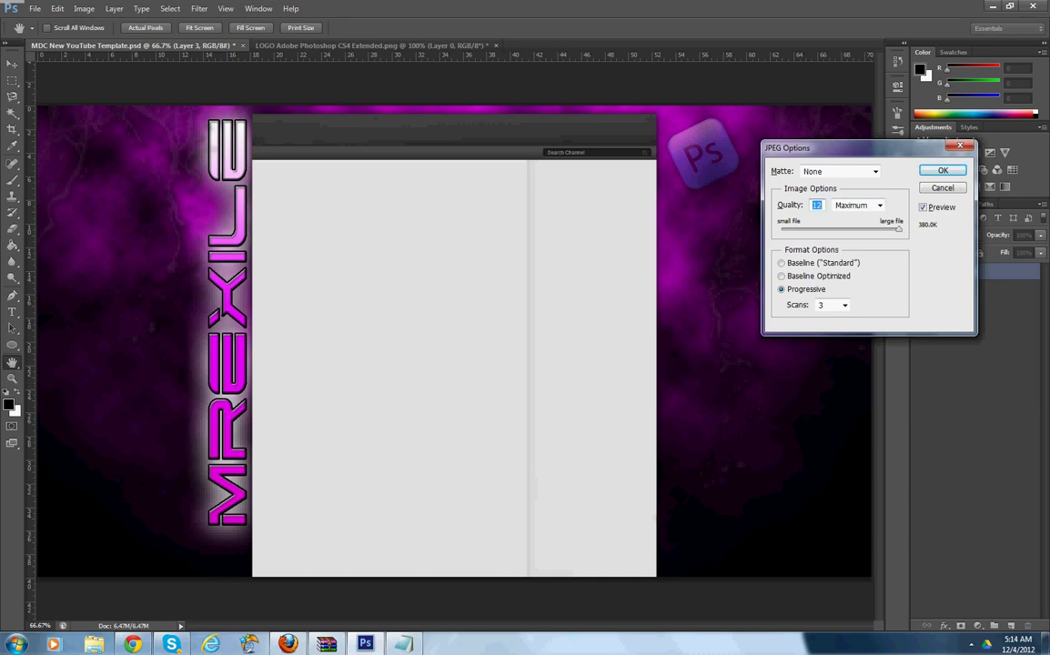
- Choose Maximum image quality in the JPEG options and finish the export
{"action": "left_click", "coordinate": [879, 205]}
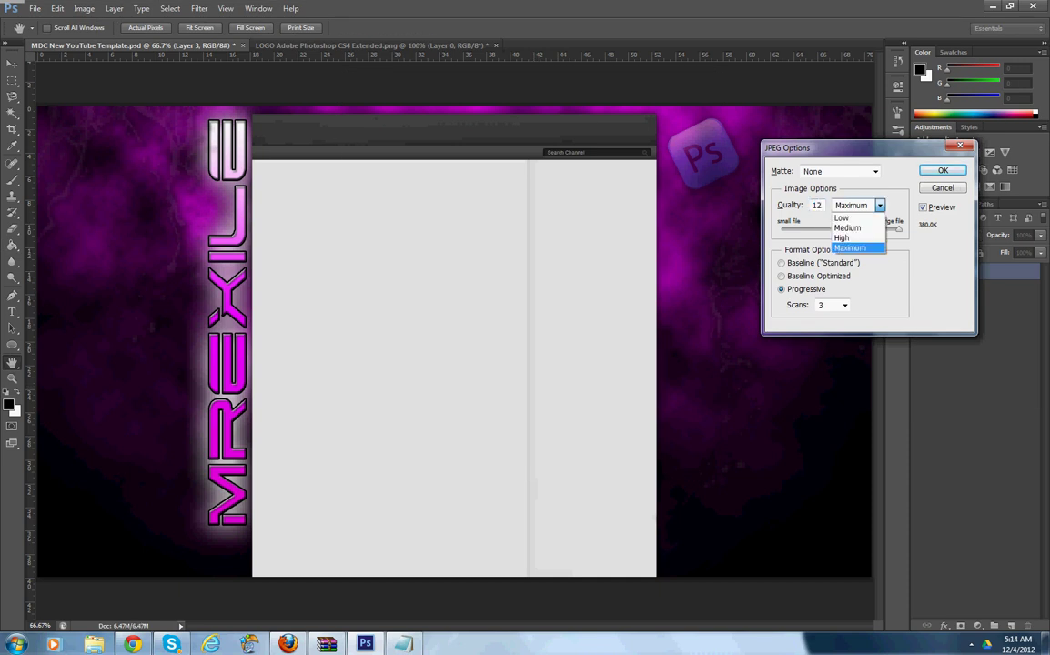
{"action": "left_click", "coordinate": [855, 246]}
{"action": "key", "text": "Return"}
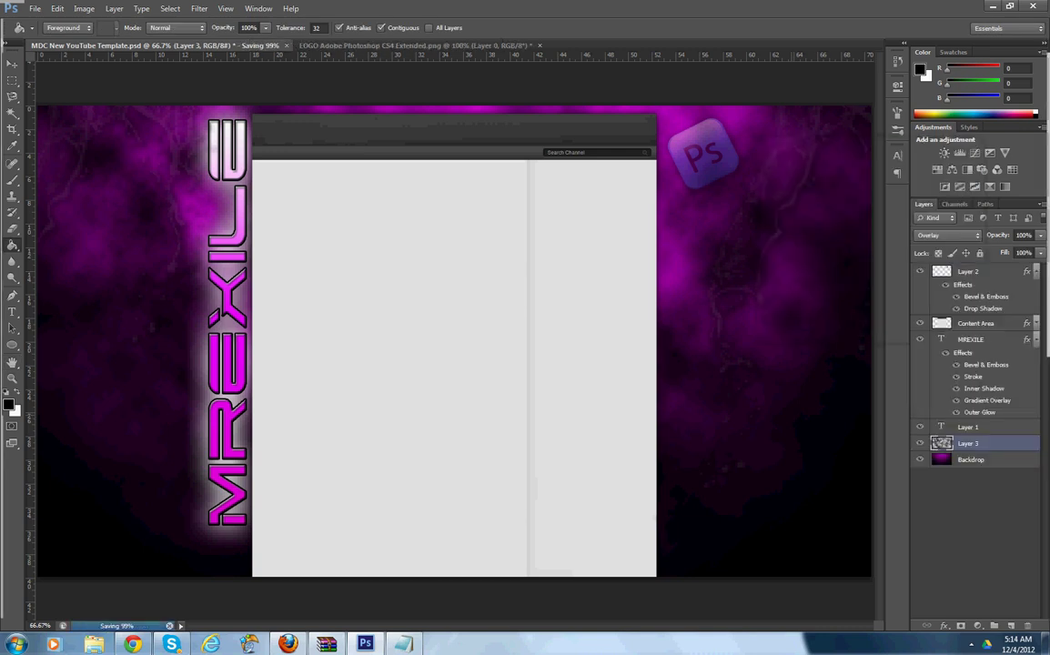
- Open the exported WHATEVERWHATEVER image from the desktop in Windows Photo Viewer and preview it as a full-screen slide show
{"action": "key", "text": "super+d"}
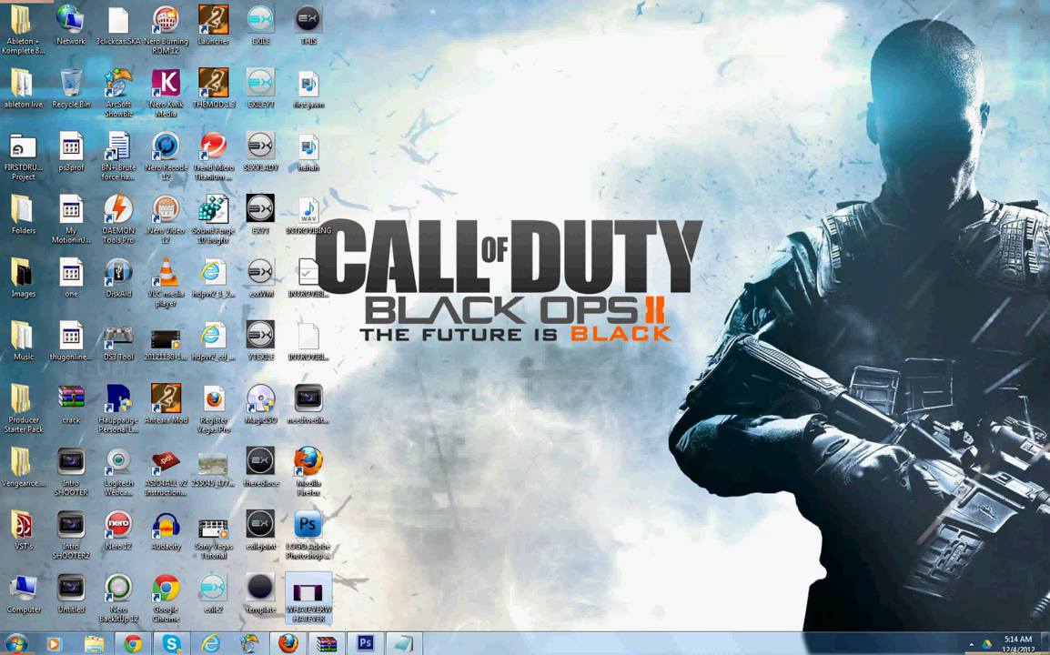
{"action": "double_click", "coordinate": [307, 596]}
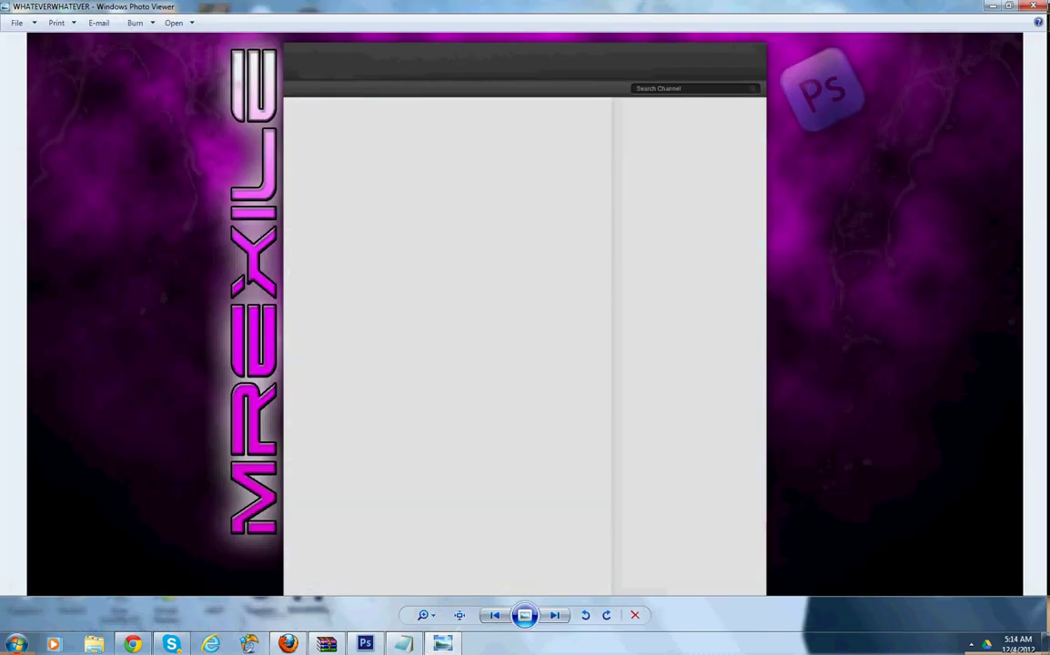
{"action": "right_click", "coordinate": [479, 311]}
{"action": "key", "text": "Escape"}
{"action": "left_click", "coordinate": [525, 615]}
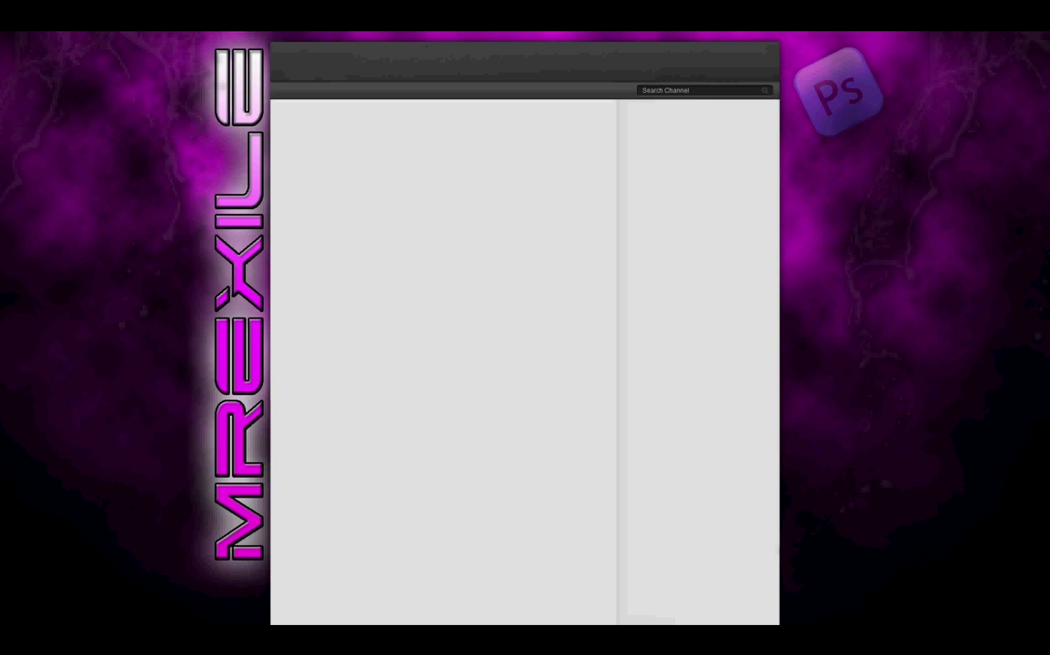
{"action": "key", "text": "Escape"}
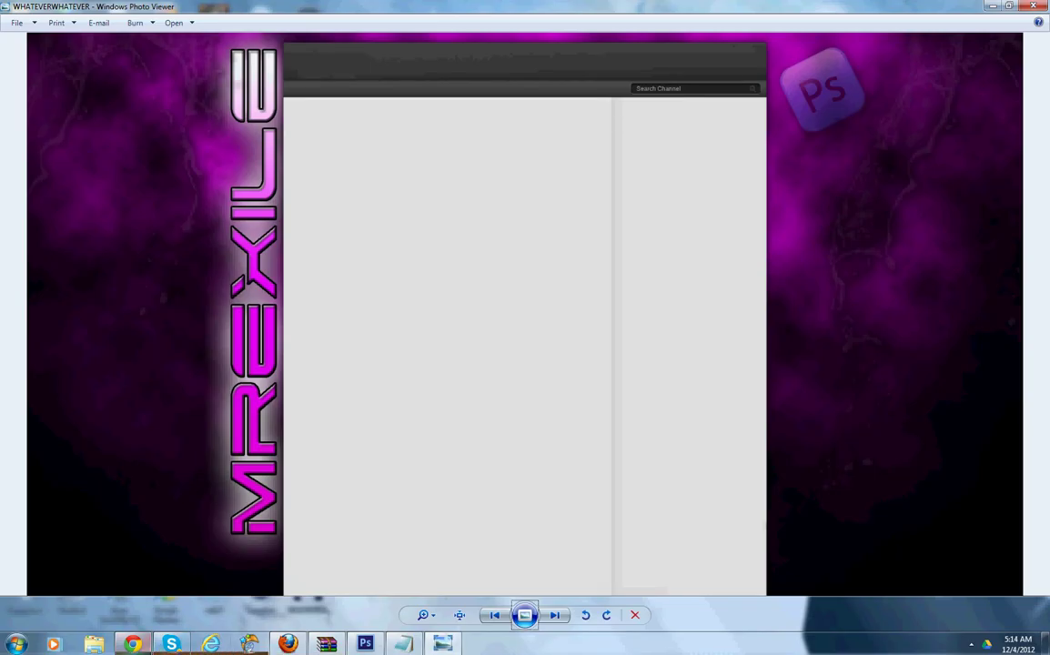
- Switch to Firefox, go to youtube.com and open the Channel Settings of the signed-in account's own channel
{"action": "left_click", "coordinate": [287, 644]}
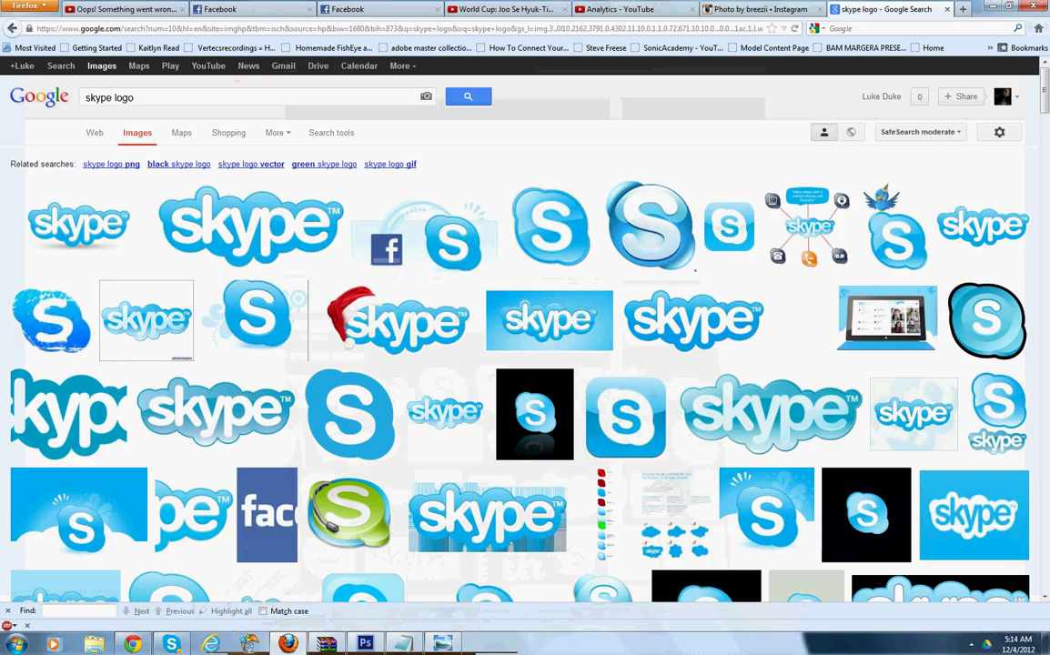
{"action": "key", "text": "ctrl+l"}
{"action": "type", "text": "youtube.com/"}
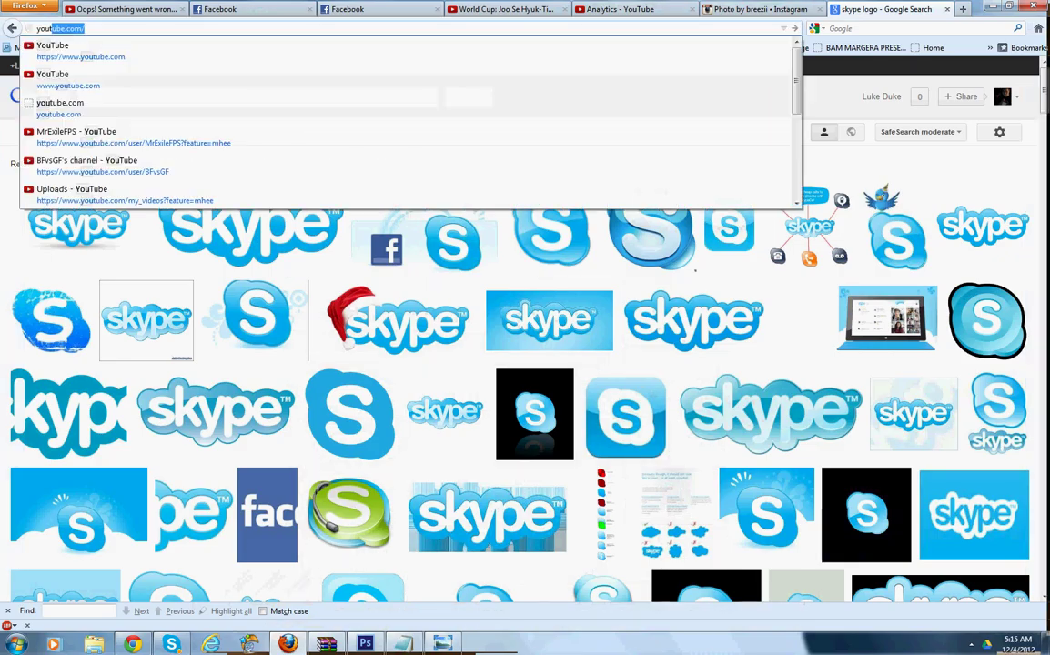
{"action": "key", "text": "Return"}
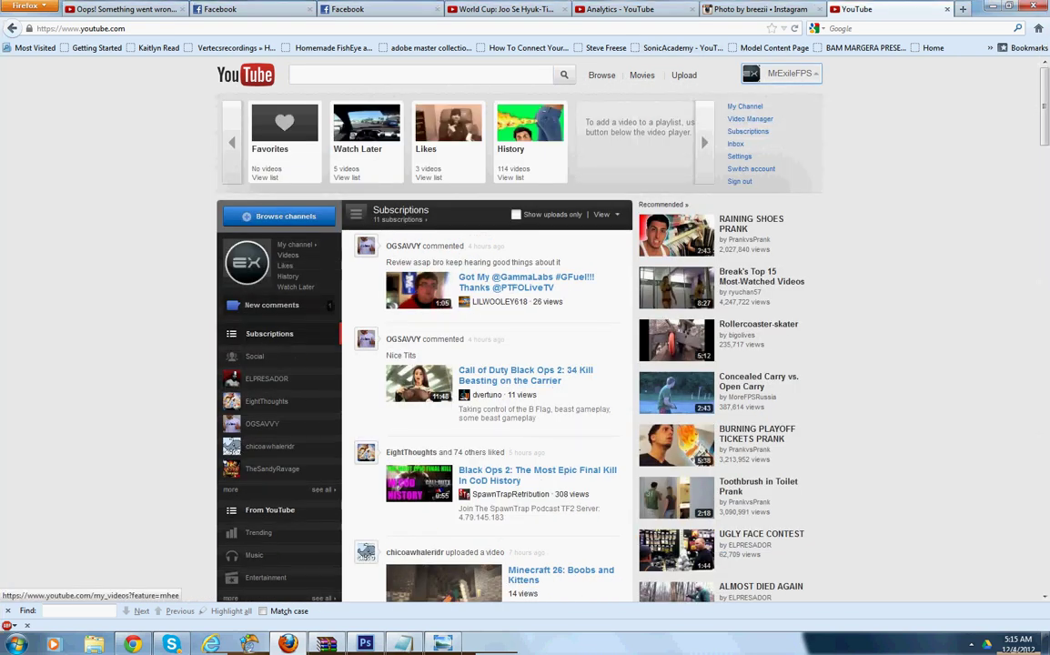
{"action": "left_click", "coordinate": [744, 106]}
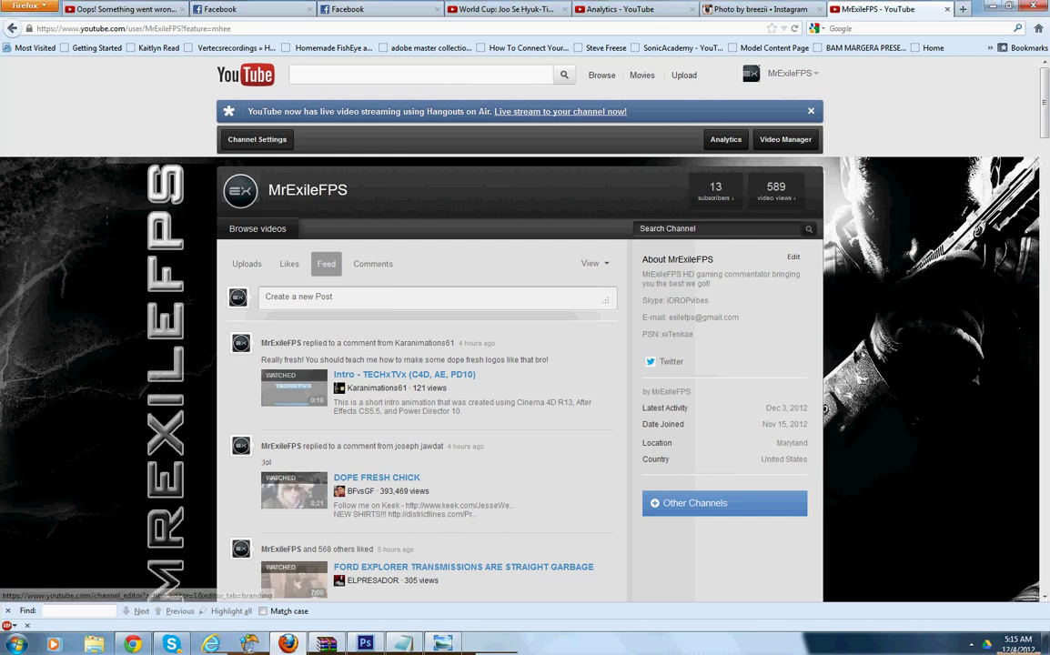
{"action": "left_click", "coordinate": [256, 139]}
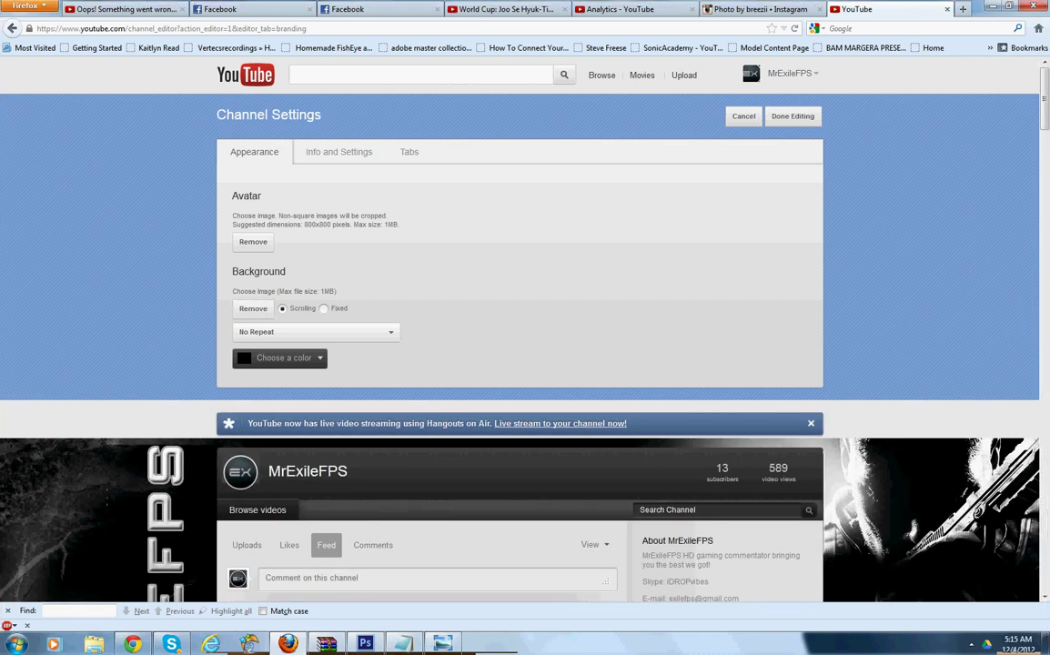
- Examine the Background options in the Appearance settings and how the current background looks in the channel preview
{"action": "scroll", "coordinate": [525, 364], "scroll_direction": "down", "scroll_amount": 5}
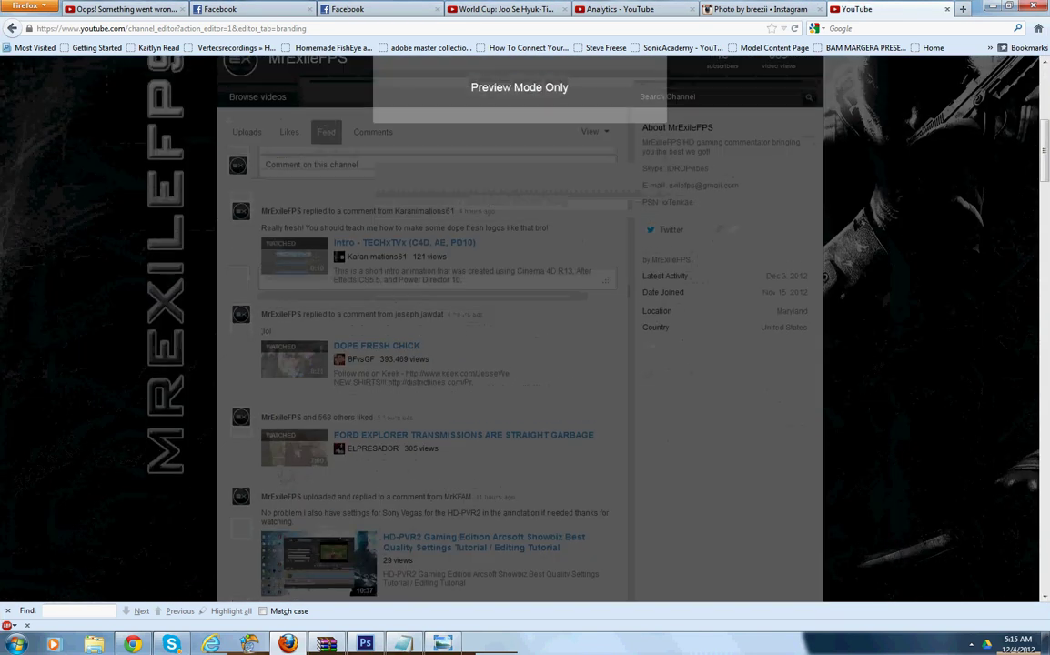
{"action": "scroll", "coordinate": [525, 364], "scroll_direction": "up", "scroll_amount": 5}
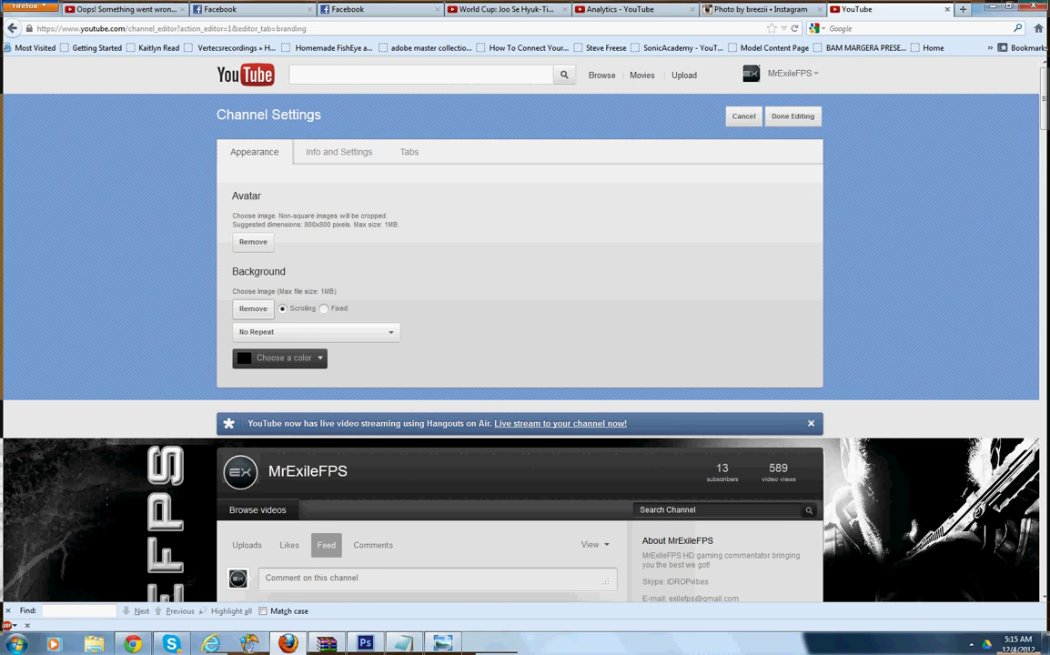
{"action": "scroll", "coordinate": [525, 364], "scroll_direction": "down", "scroll_amount": 5}
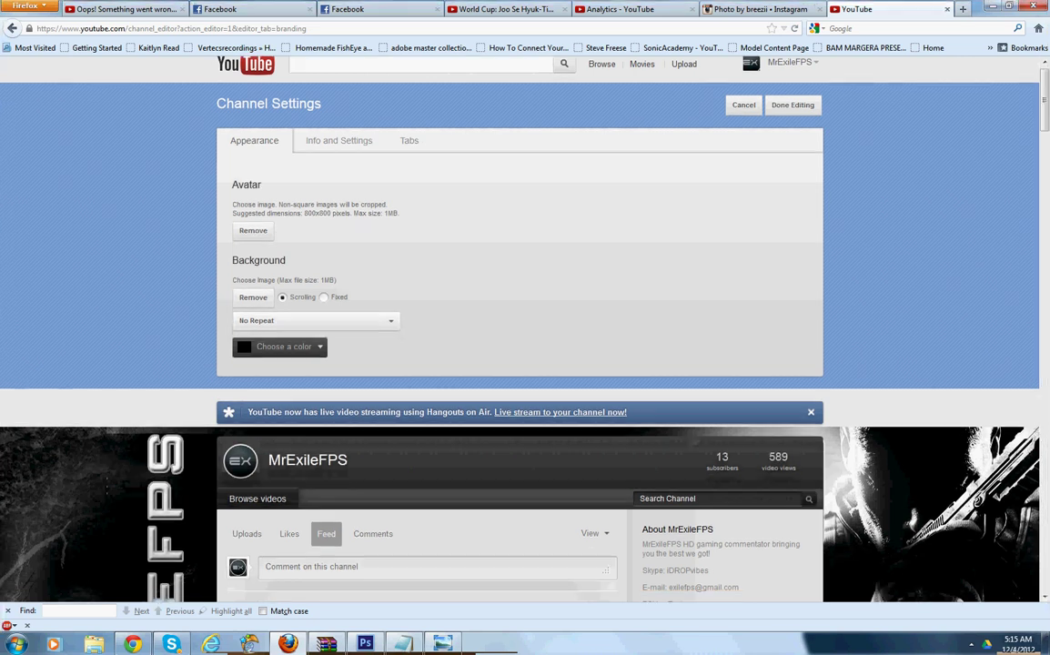
{"action": "scroll", "coordinate": [525, 364], "scroll_direction": "down", "scroll_amount": 1}
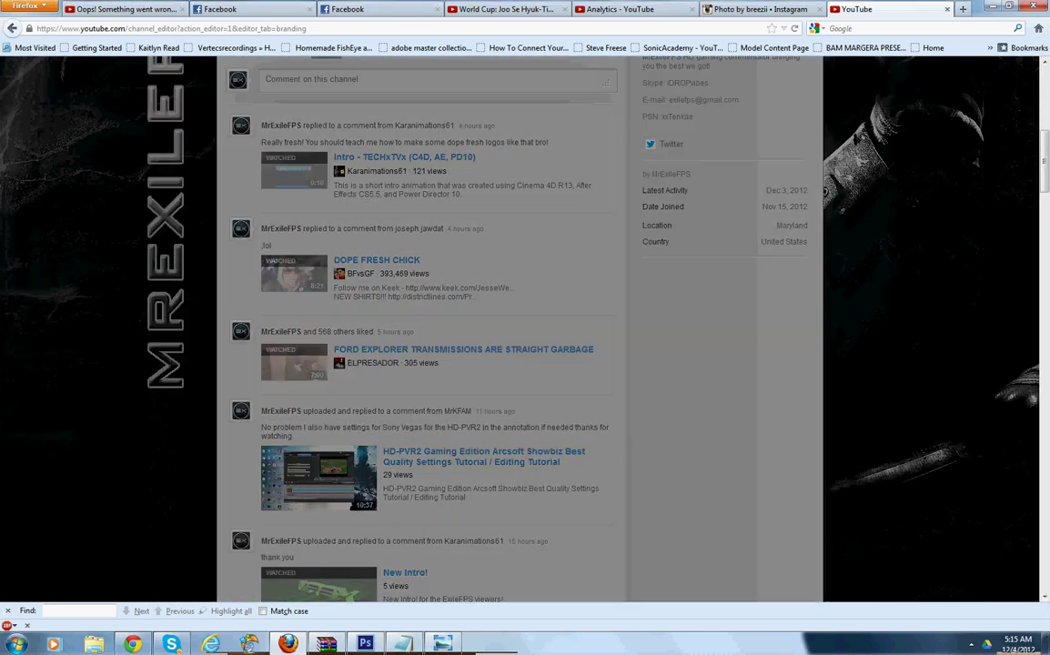
{"action": "scroll", "coordinate": [525, 364], "scroll_direction": "up", "scroll_amount": 1}
{"action": "scroll", "coordinate": [524, 364], "scroll_direction": "up", "scroll_amount": 2}
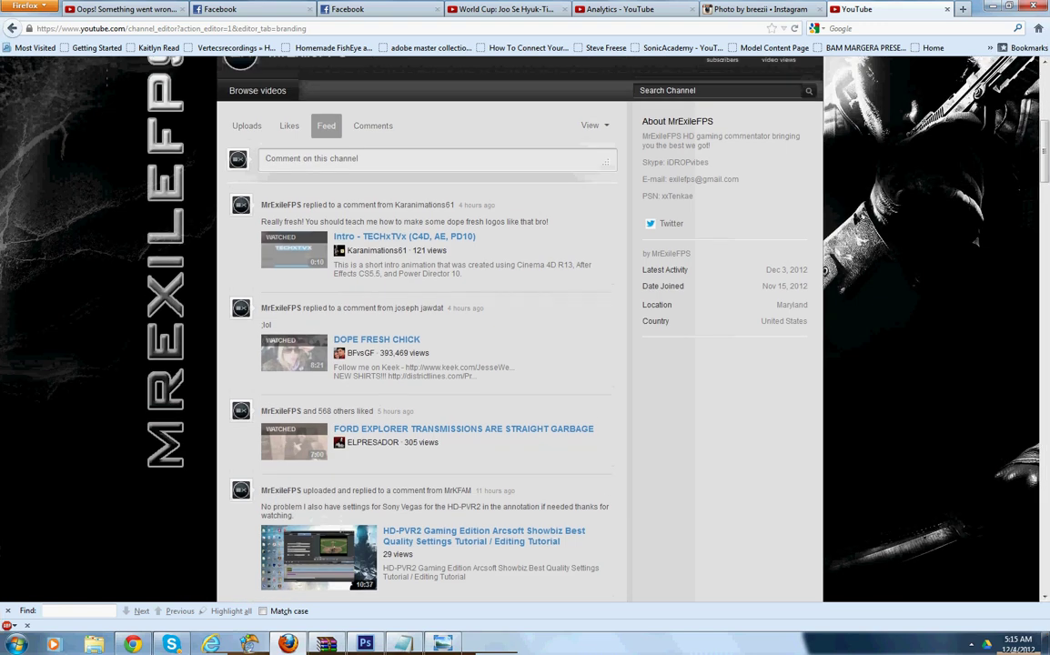
{"action": "scroll", "coordinate": [525, 364], "scroll_direction": "down", "scroll_amount": 1}
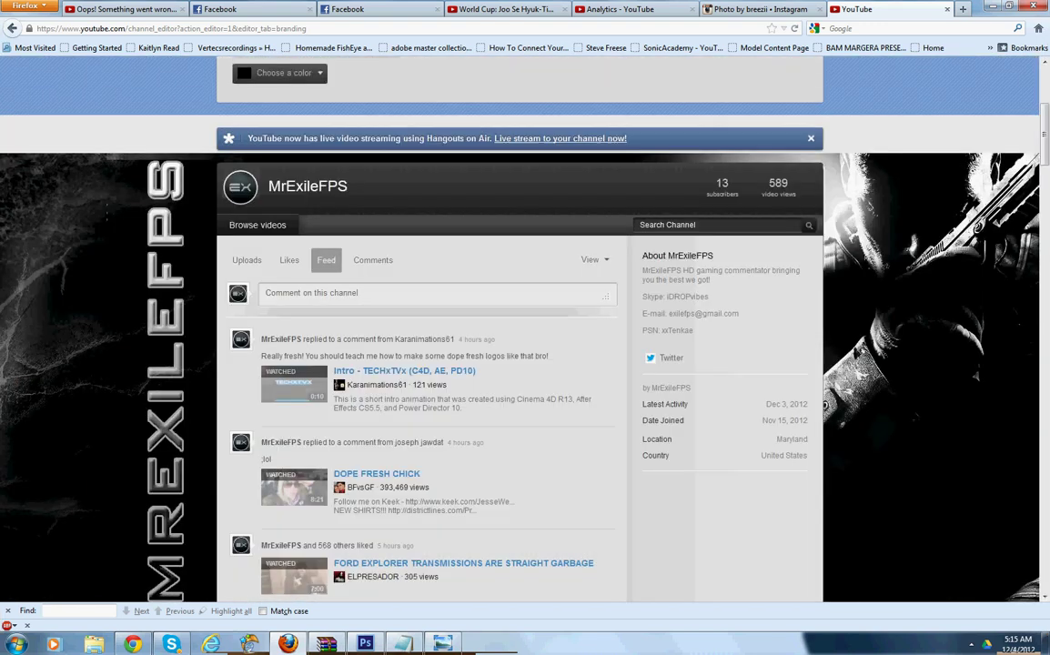
{"action": "scroll", "coordinate": [525, 363], "scroll_direction": "down", "scroll_amount": 3}
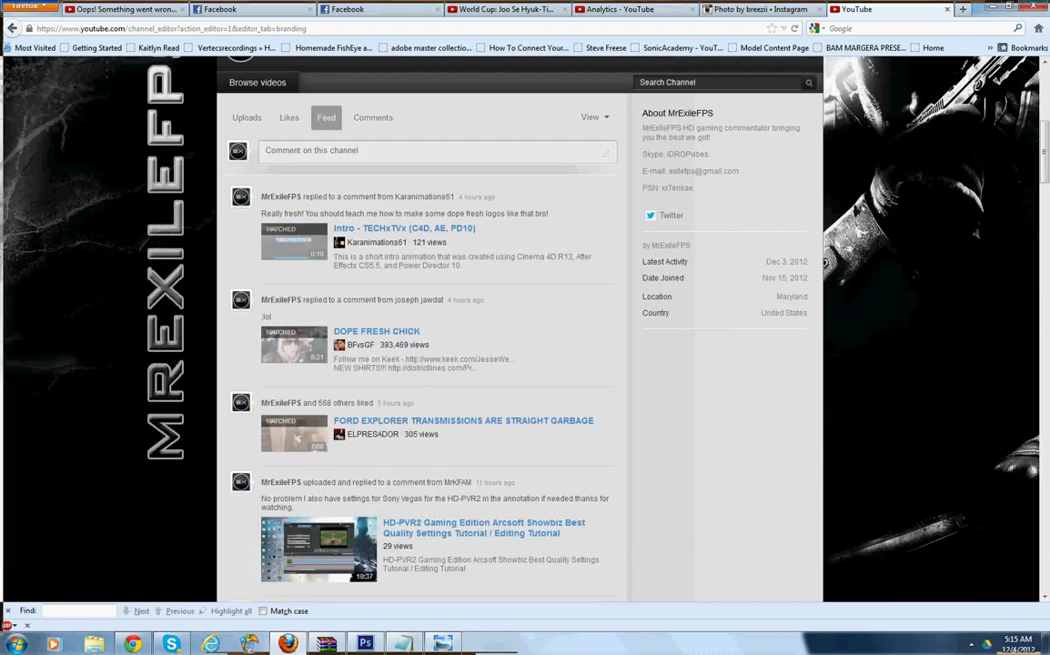
{"action": "scroll", "coordinate": [525, 364], "scroll_direction": "up", "scroll_amount": 3}
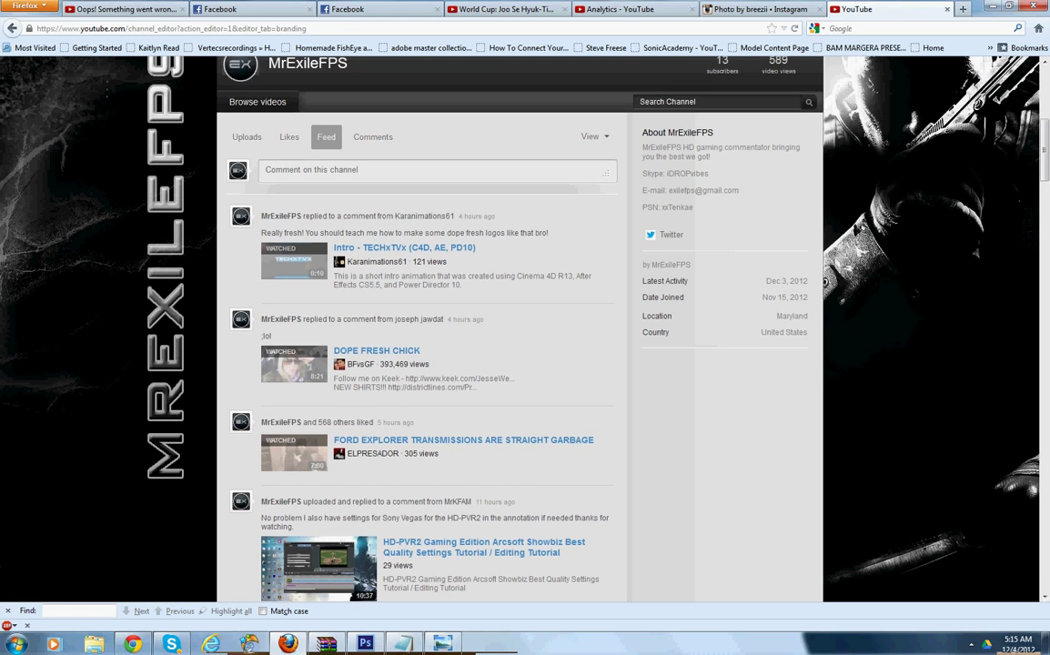
{"action": "scroll", "coordinate": [525, 364], "scroll_direction": "up", "scroll_amount": 7}
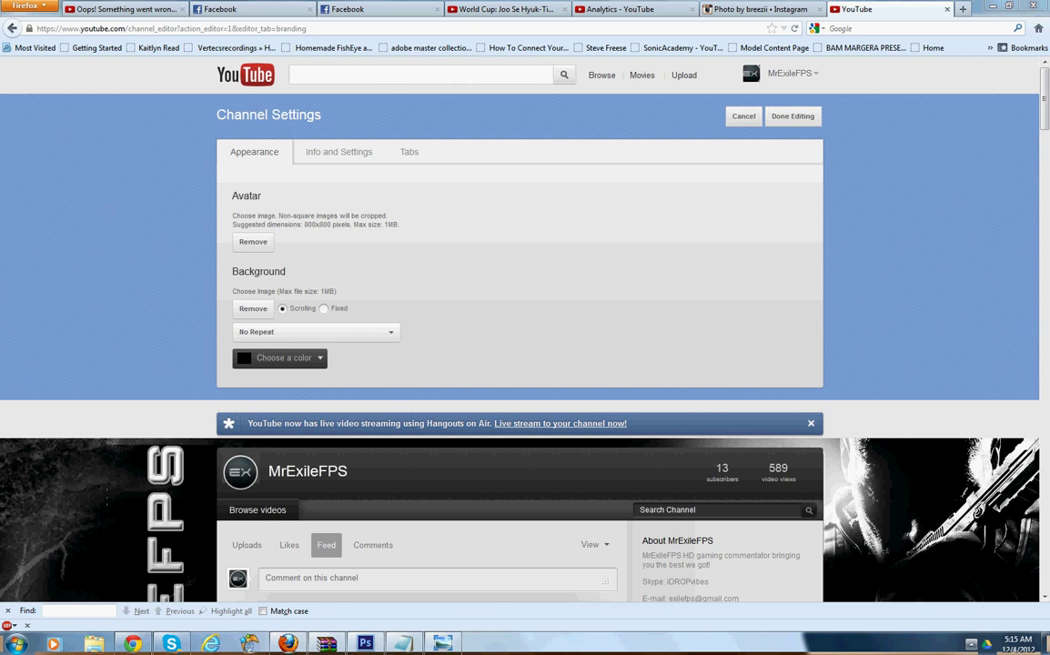
{"action": "left_click", "coordinate": [971, 644]}
{"action": "left_click", "coordinate": [971, 644]}
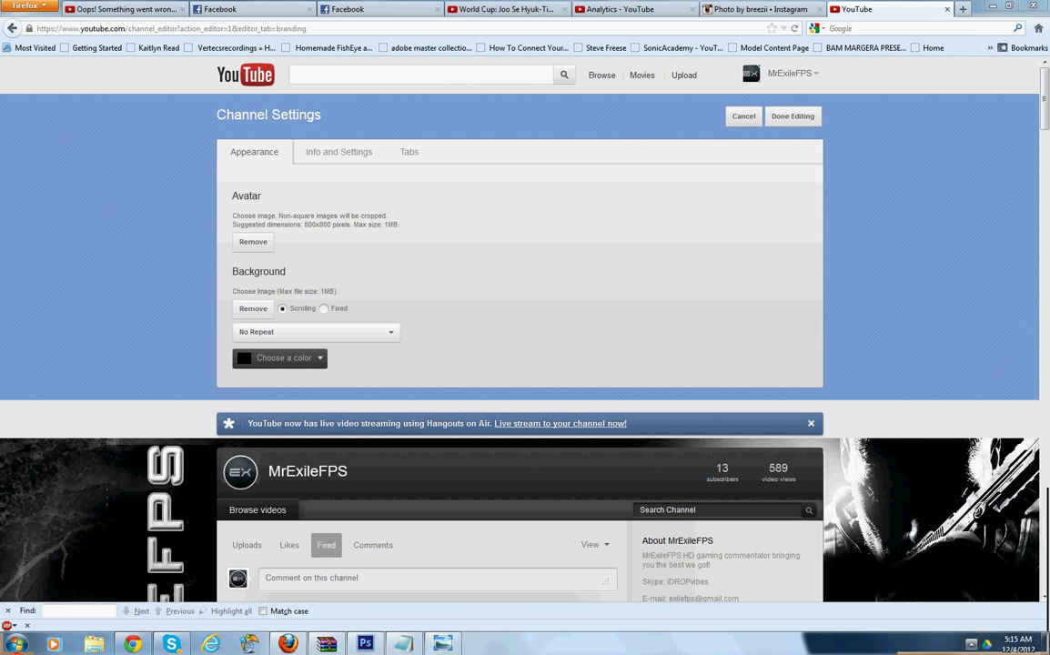
{"action": "left_click", "coordinate": [970, 644]}
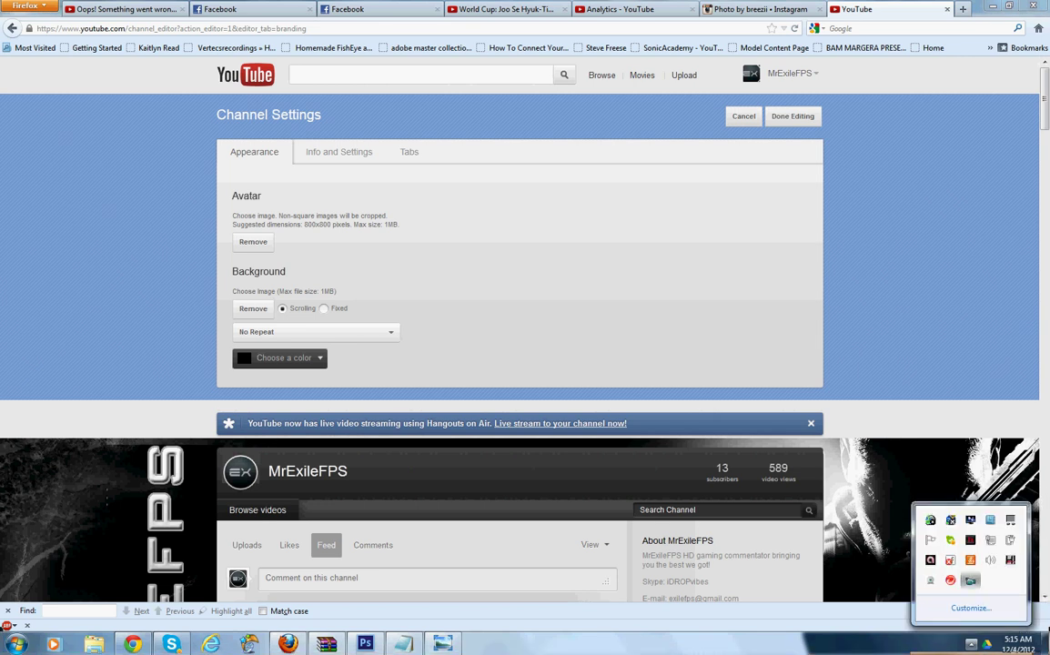